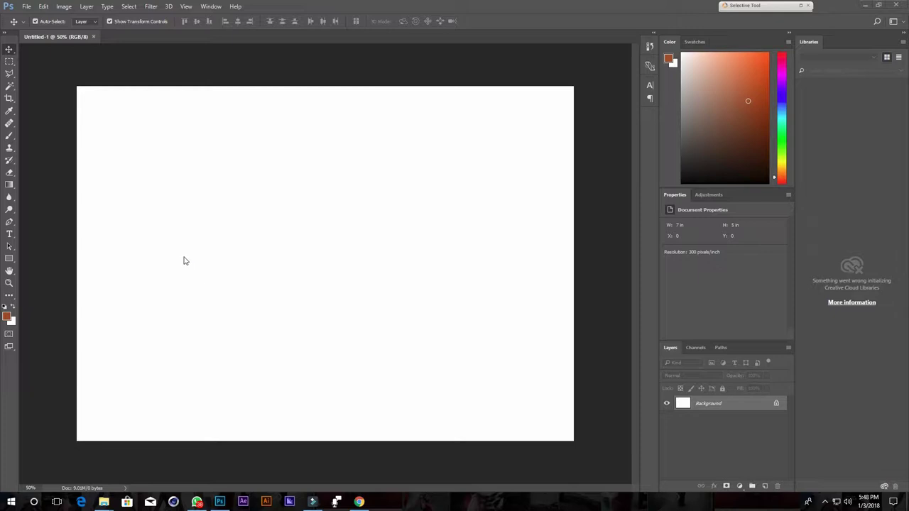
Cycle through the Eyedropper, Healing Brush and Brush tools, ending on the Crop tool.
{"action": "left_click", "coordinate": [9, 112]}
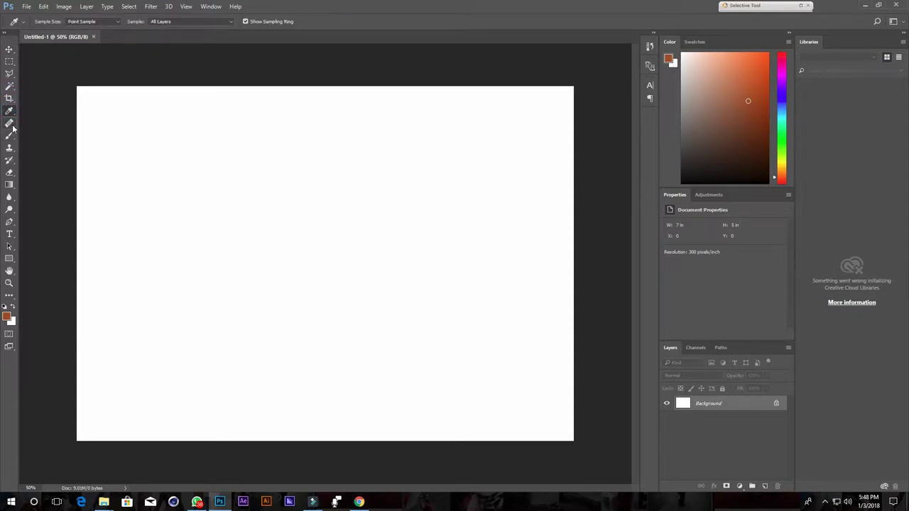
{"action": "left_click", "coordinate": [11, 123]}
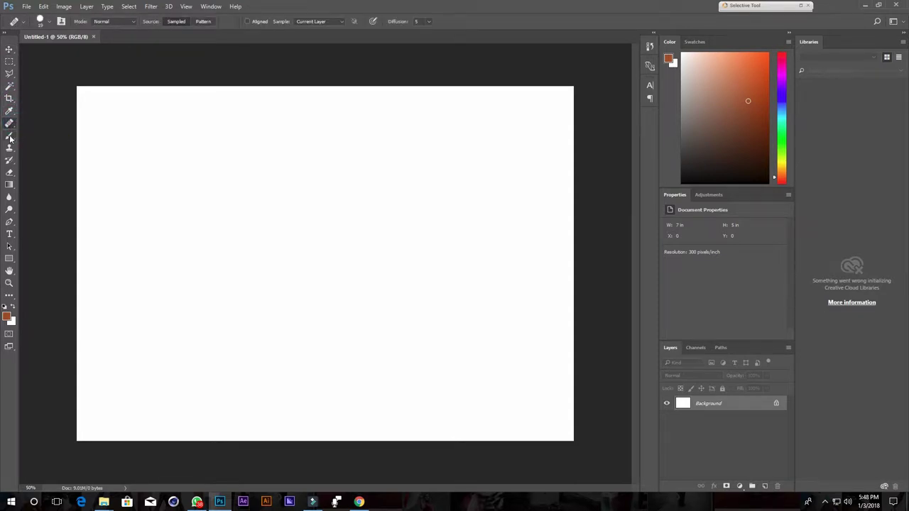
{"action": "left_click", "coordinate": [9, 136]}
{"action": "left_click", "coordinate": [8, 99]}
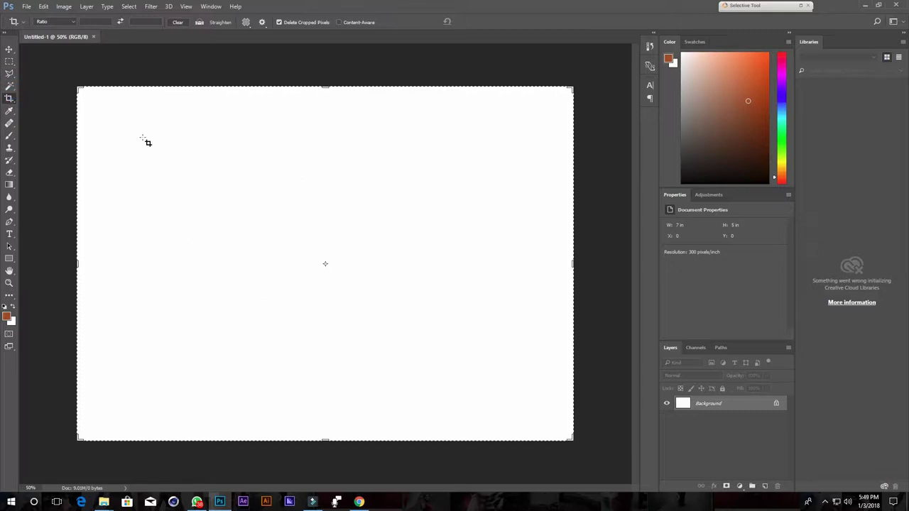
{"action": "left_click_drag", "start_coordinate": [115, 128], "coordinate": [301, 313]}
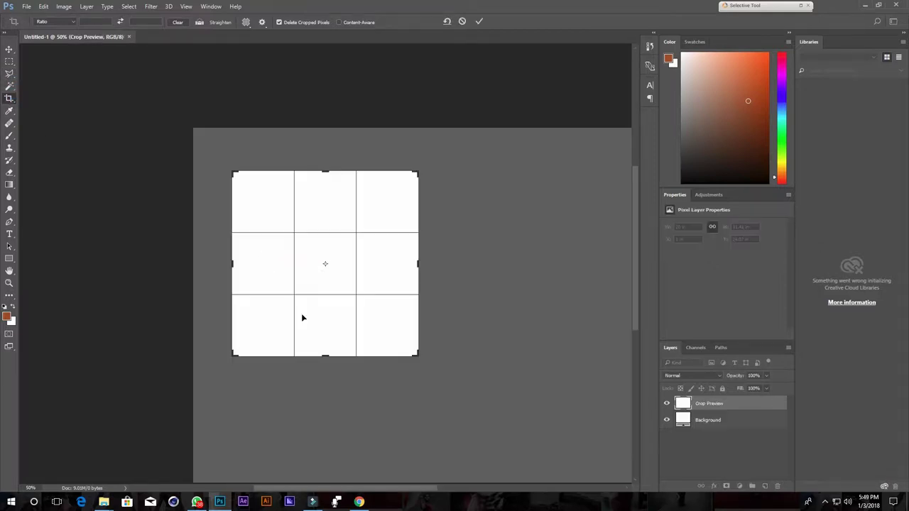
{"action": "left_click", "coordinate": [462, 22]}
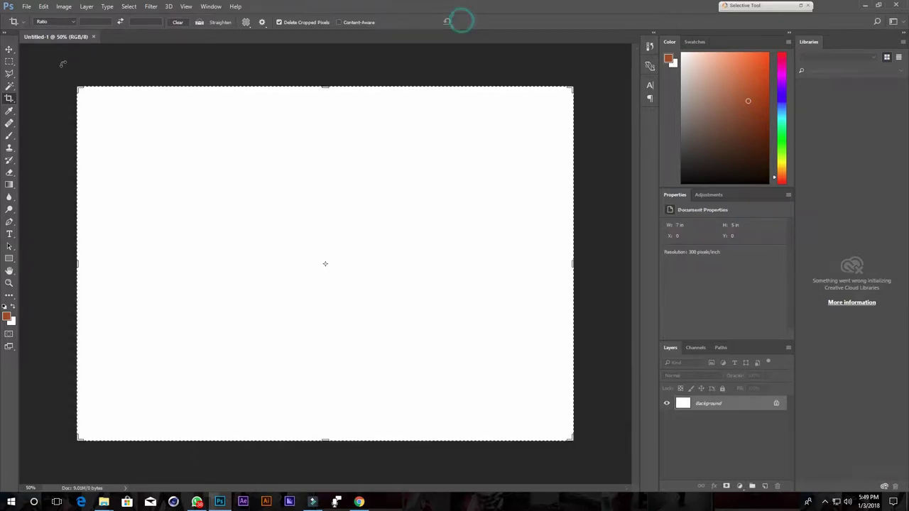
{"action": "left_click", "coordinate": [12, 62]}
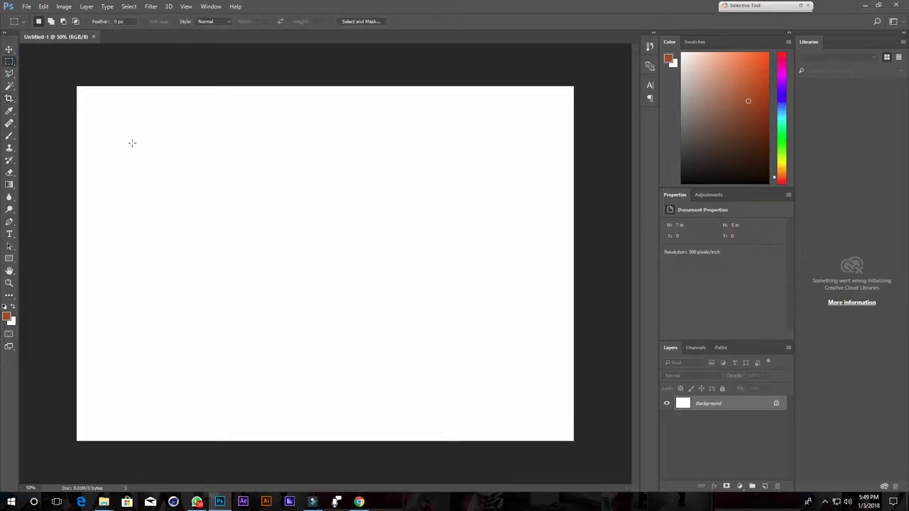
{"action": "left_click_drag", "start_coordinate": [103, 108], "coordinate": [260, 340]}
{"action": "left_click", "coordinate": [10, 99]}
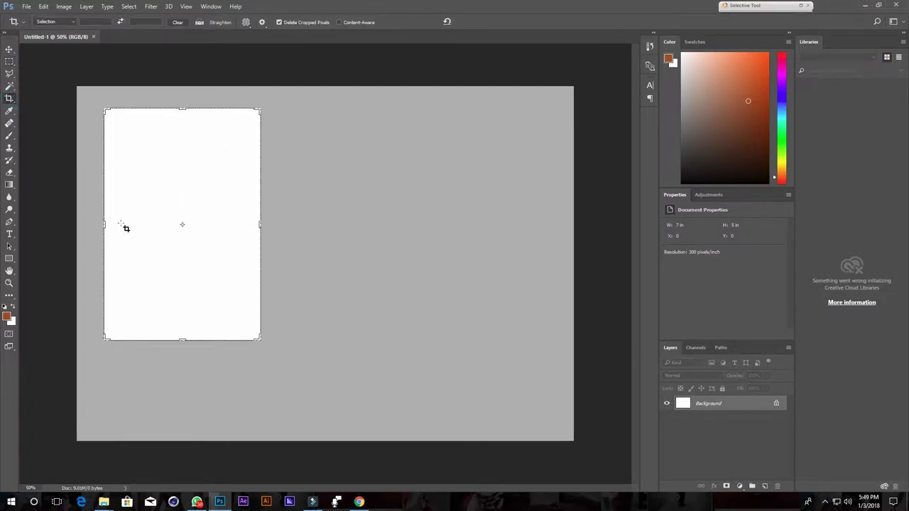
{"action": "left_click", "coordinate": [106, 179]}
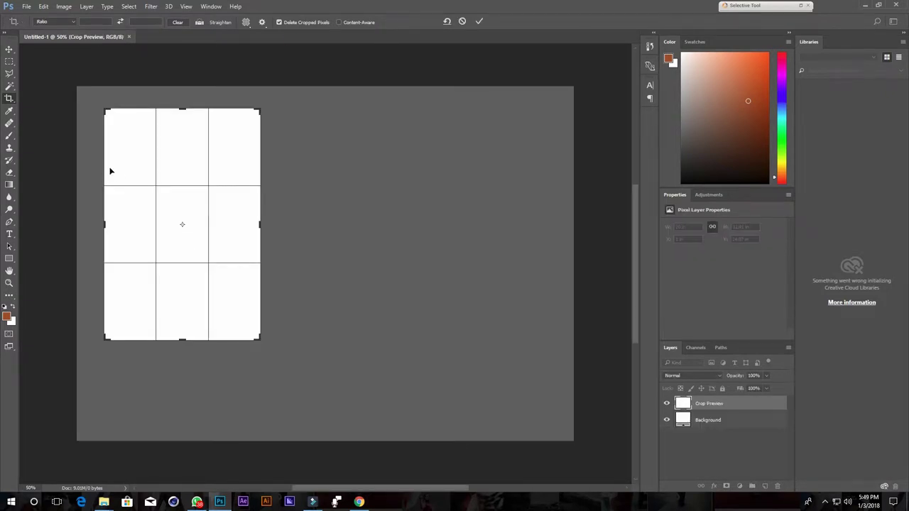
{"action": "left_click", "coordinate": [479, 21]}
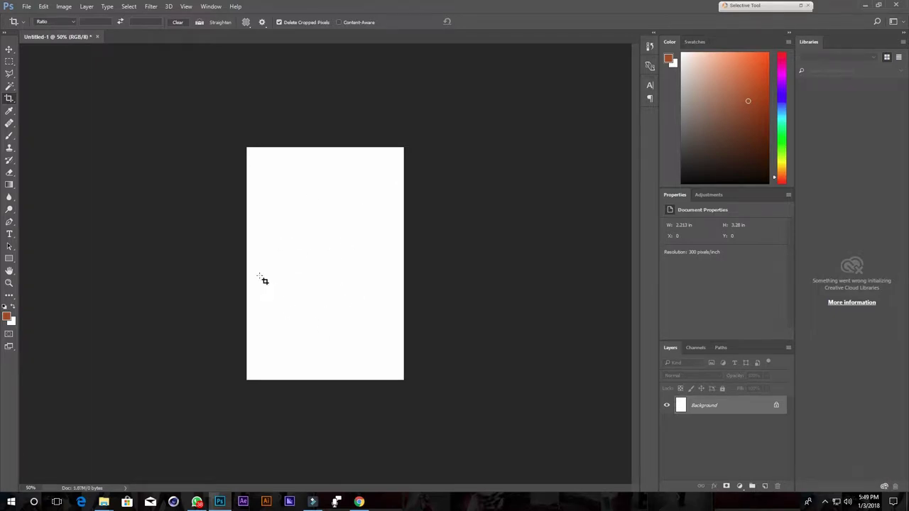
{"action": "key", "text": "ctrl+z"}
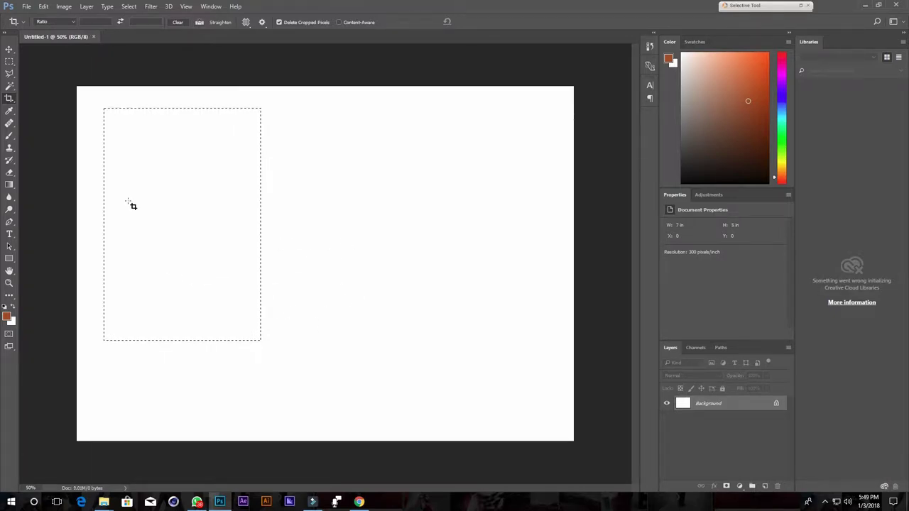
{"action": "left_click", "coordinate": [9, 49]}
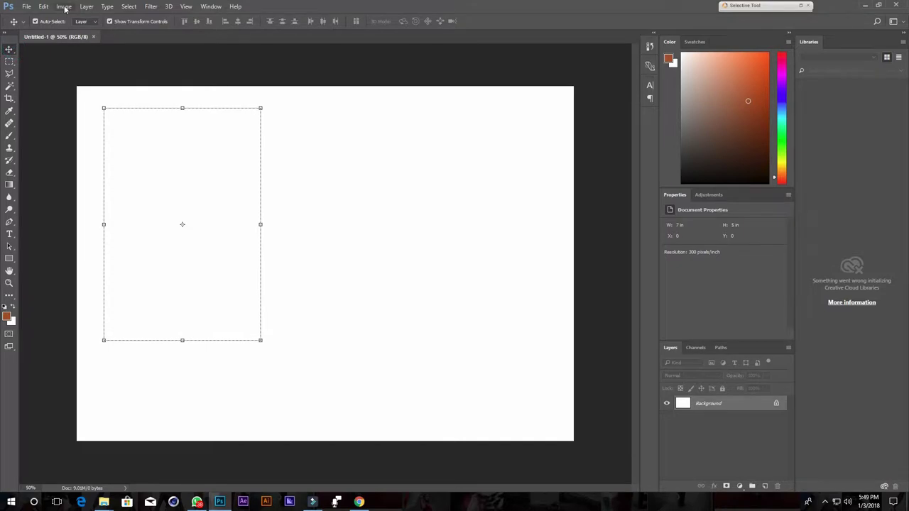
{"action": "left_click", "coordinate": [64, 6]}
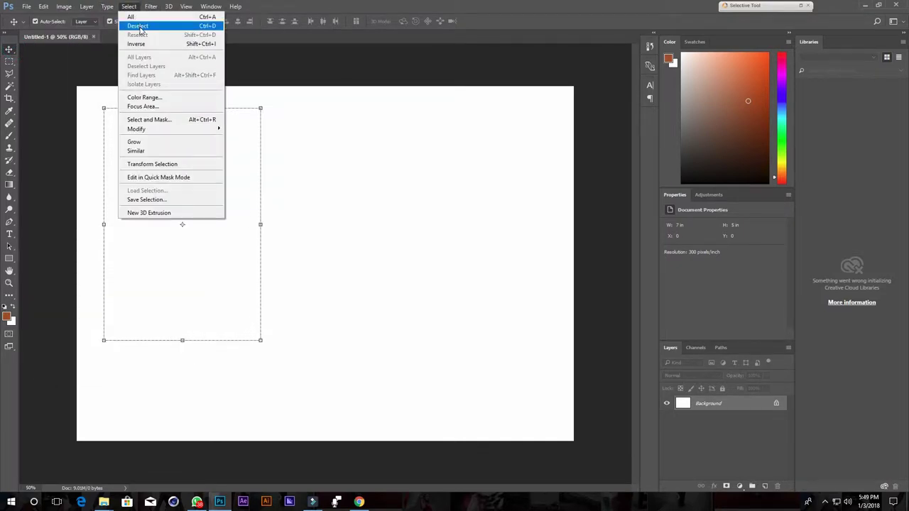
{"action": "left_click", "coordinate": [139, 26]}
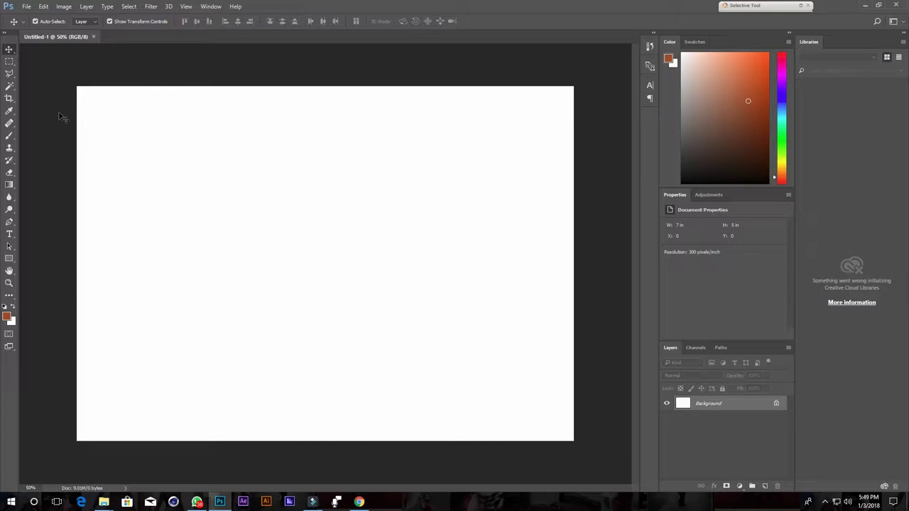
Sample the dark grey above the canvas as the foreground colour.
{"action": "left_click", "coordinate": [10, 112]}
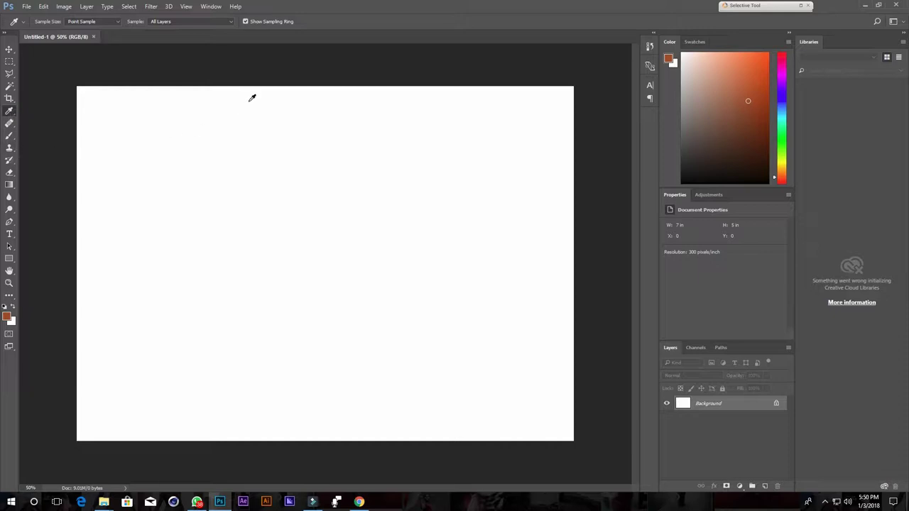
{"action": "left_click", "coordinate": [303, 72]}
{"action": "left_click", "coordinate": [306, 69]}
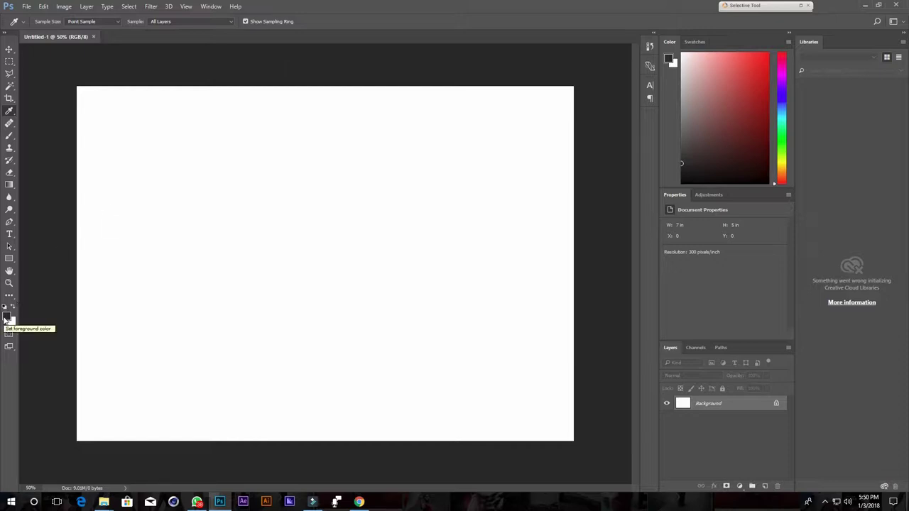
Swap colours, reset to default black and white, then sample white from the canvas.
{"action": "left_click", "coordinate": [7, 318]}
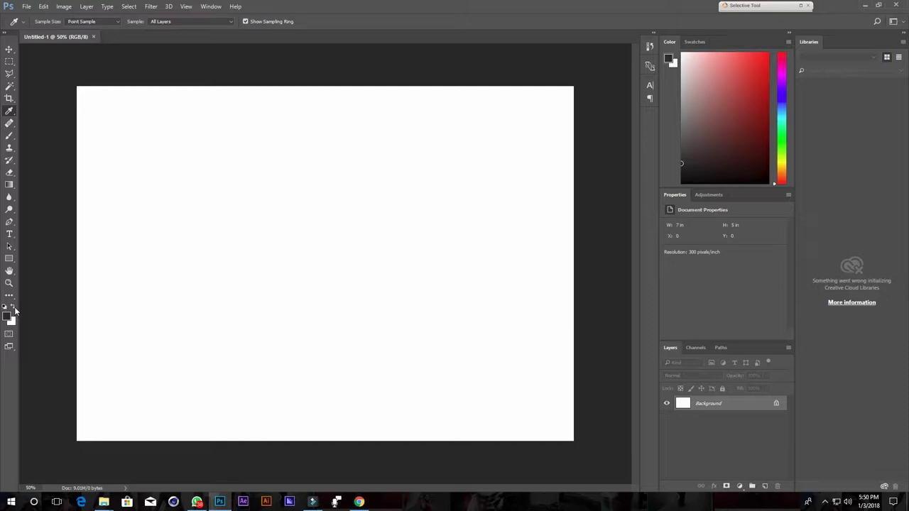
{"action": "left_click", "coordinate": [14, 308]}
{"action": "left_click", "coordinate": [6, 305]}
{"action": "left_click", "coordinate": [341, 161]}
Sample alternately the dark grey pasteboard and the white canvas at several spots.
{"action": "left_click_drag", "start_coordinate": [331, 71], "coordinate": [309, 73]}
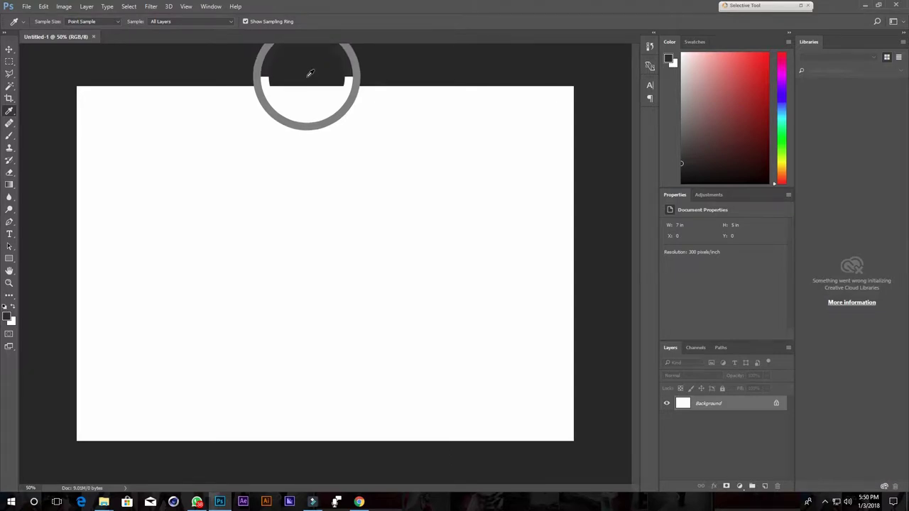
{"action": "left_click", "coordinate": [139, 262]}
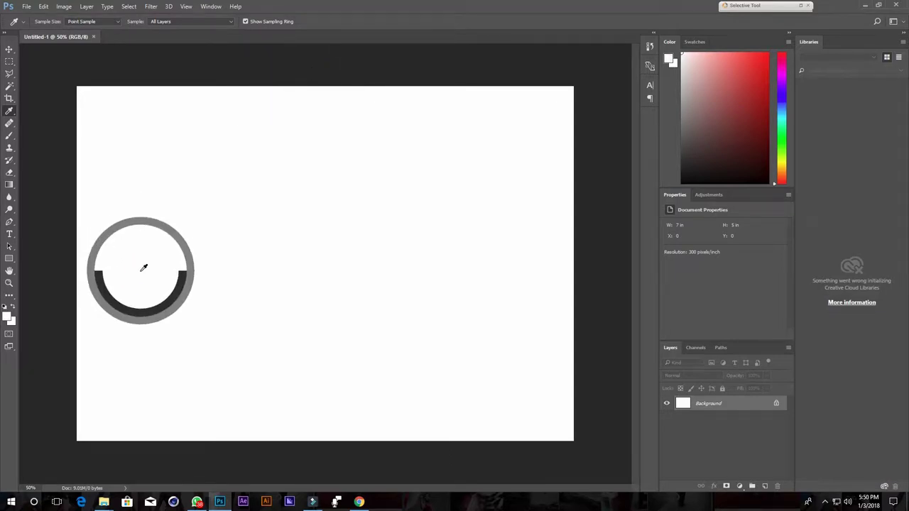
{"action": "left_click_drag", "start_coordinate": [144, 258], "coordinate": [142, 262]}
{"action": "left_click_drag", "start_coordinate": [91, 381], "coordinate": [68, 387]}
{"action": "left_click_drag", "start_coordinate": [602, 381], "coordinate": [426, 328]}
{"action": "left_click", "coordinate": [345, 447]}
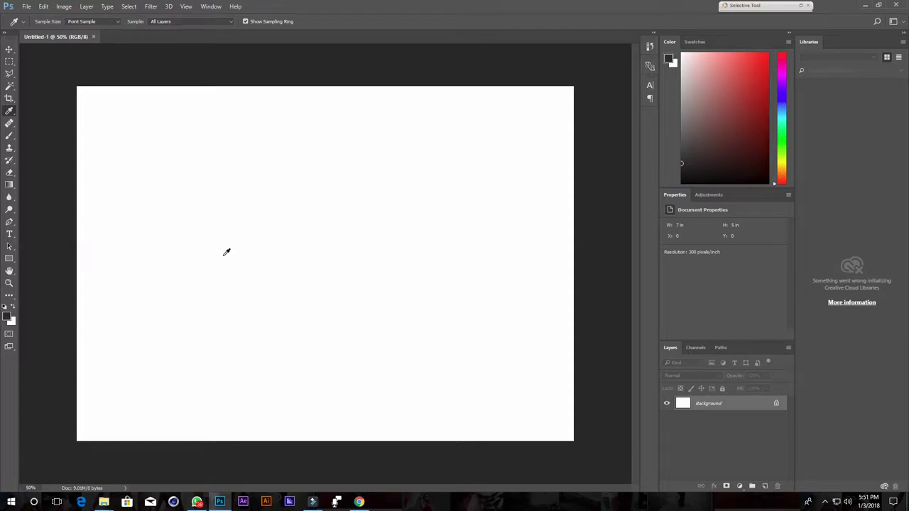
{"action": "left_click", "coordinate": [338, 225]}
Settle on dark grey from beside the canvas as foreground, then switch to the Healing Brush.
{"action": "left_click", "coordinate": [58, 114]}
{"action": "left_click", "coordinate": [604, 127]}
{"action": "left_click", "coordinate": [482, 243]}
{"action": "left_click", "coordinate": [592, 212]}
{"action": "left_click", "coordinate": [41, 203]}
{"action": "left_click", "coordinate": [12, 308]}
{"action": "left_click", "coordinate": [426, 69]}
{"action": "key", "text": "j"}
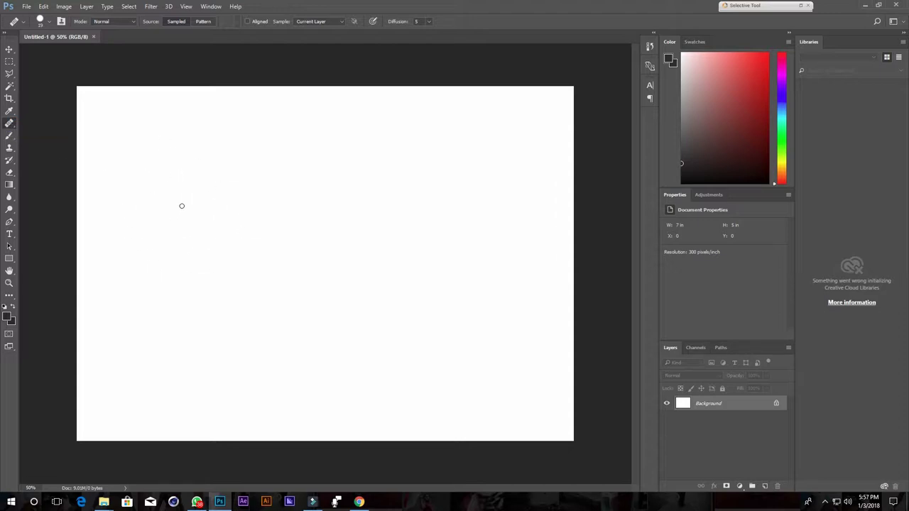
Set the Healing Brush size to 46 px and hold Alt to pick a source point.
{"action": "left_click", "coordinate": [12, 125]}
{"action": "right_click", "coordinate": [198, 197]}
{"action": "left_click_drag", "start_coordinate": [241, 216], "coordinate": [231, 216]}
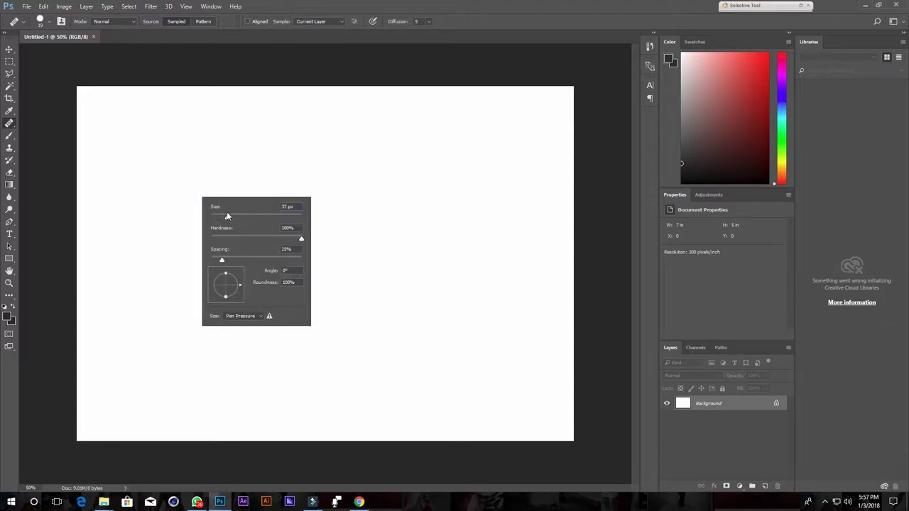
{"action": "left_click", "coordinate": [264, 24]}
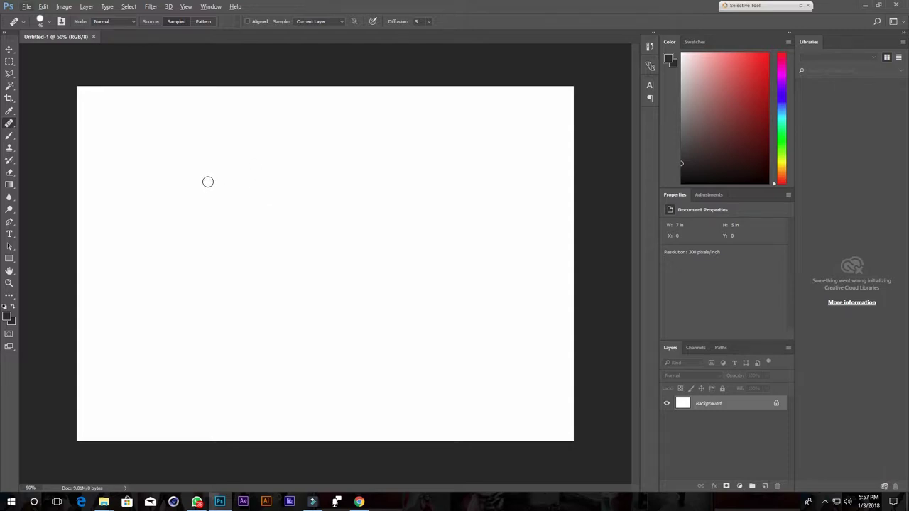
{"action": "key", "text": "alt"}
{"action": "key", "text": "alt"}
{"action": "left_click", "coordinate": [8, 136]}
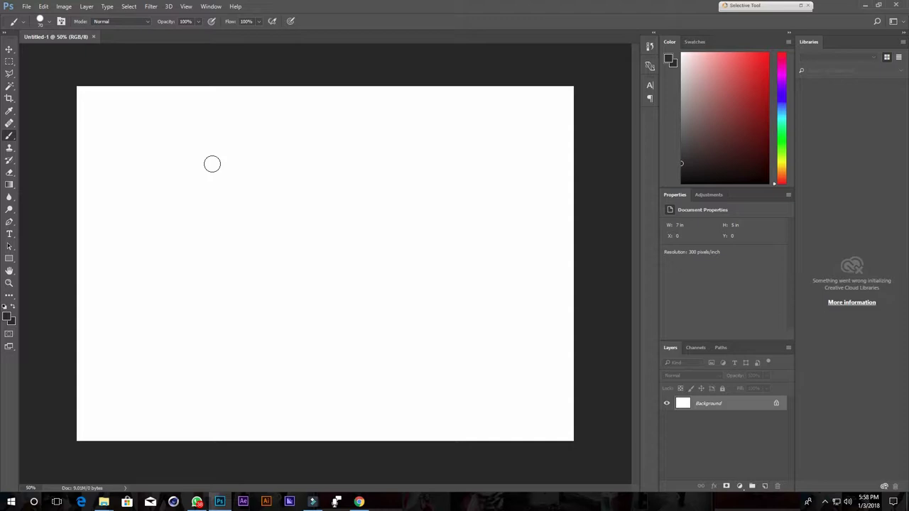
{"action": "left_click", "coordinate": [8, 51]}
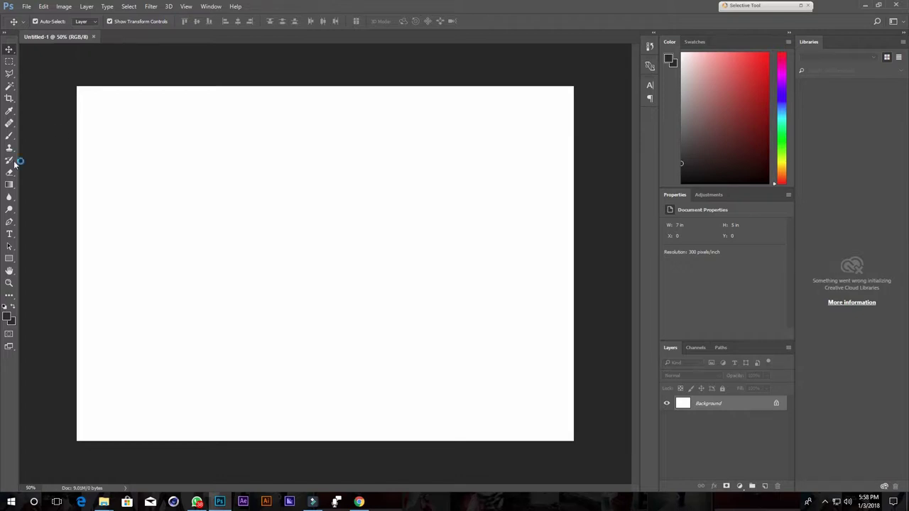
Open Selassie_restored from the HIM pictures folder via File > Open.
{"action": "left_click", "coordinate": [27, 7]}
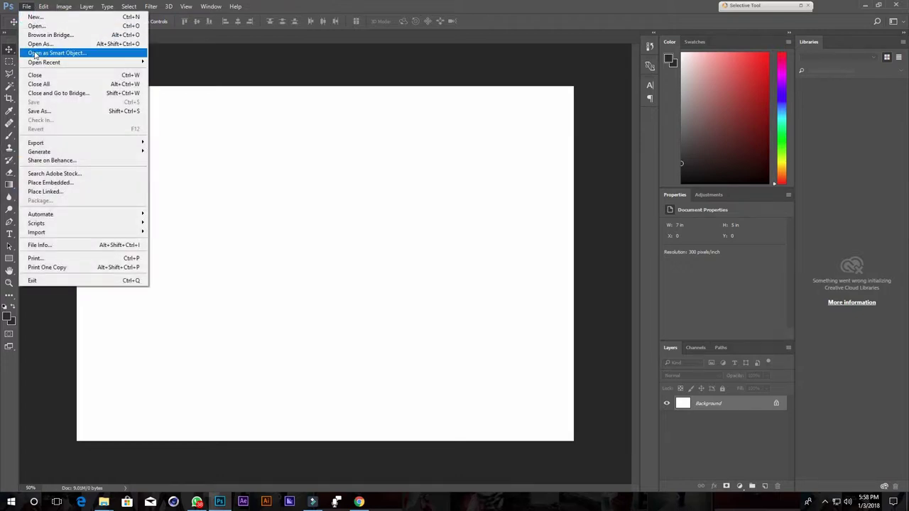
{"action": "left_click", "coordinate": [39, 25]}
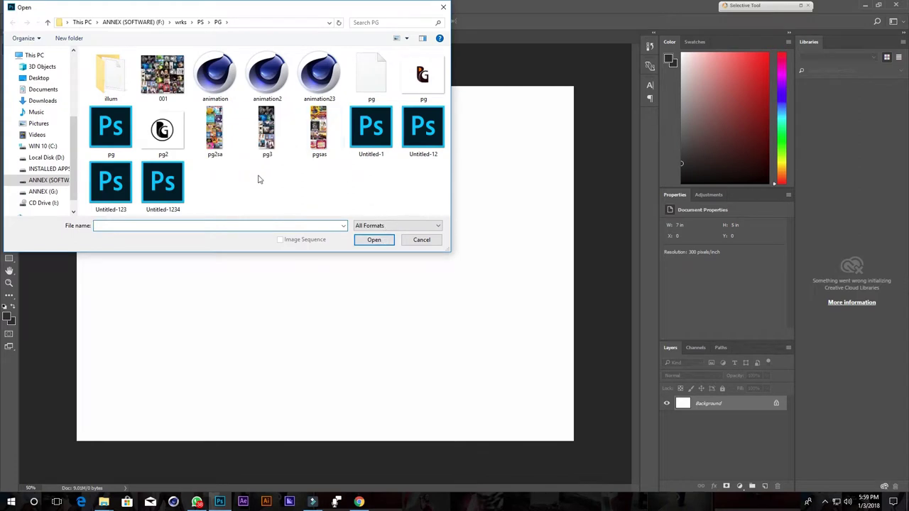
{"action": "left_click", "coordinate": [47, 180]}
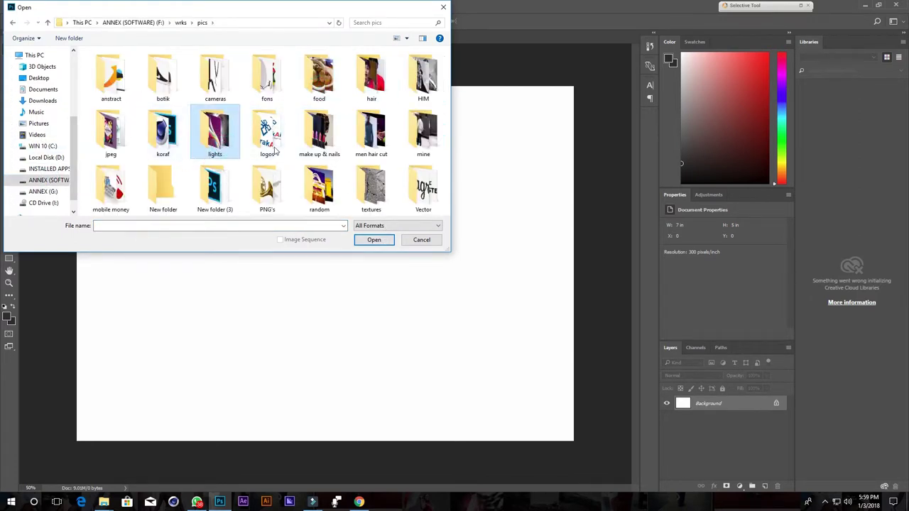
{"action": "double_click", "coordinate": [423, 80]}
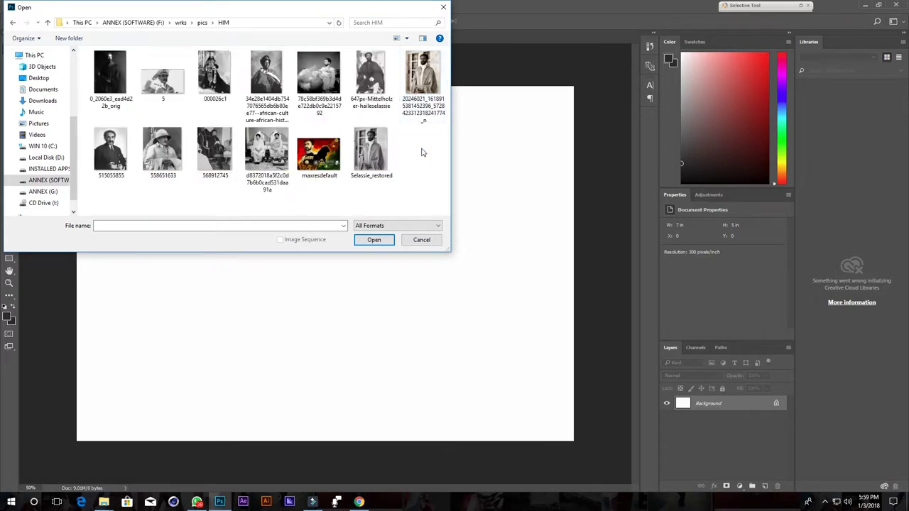
{"action": "left_click", "coordinate": [416, 80]}
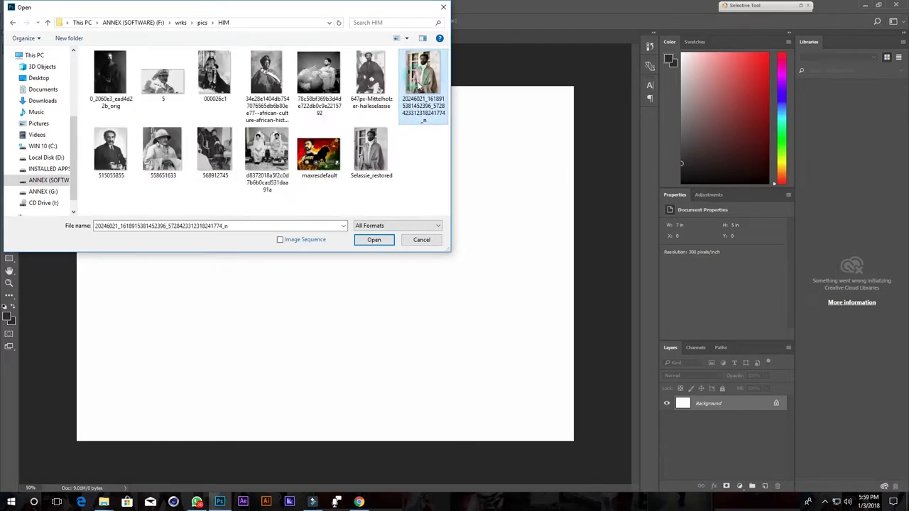
{"action": "left_click", "coordinate": [385, 155]}
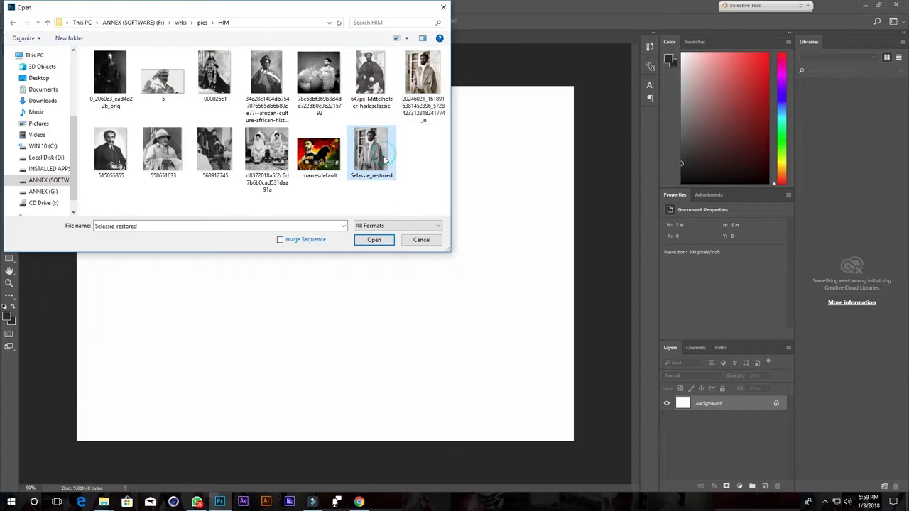
{"action": "left_click", "coordinate": [373, 239]}
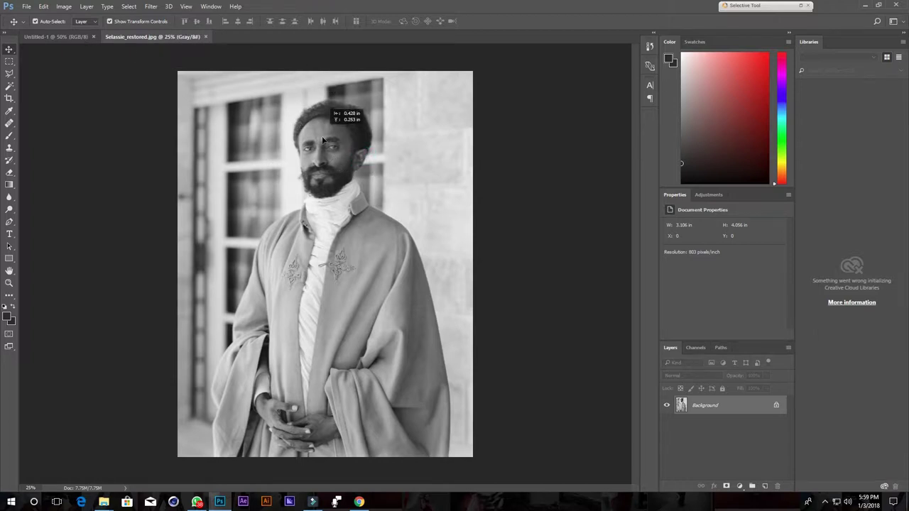
Drag the Selassie portrait into Untitled-1 as Layer 1, nudge it right and up, and set Zoom to zoom out.
{"action": "left_click", "coordinate": [346, 145]}
{"action": "left_click", "coordinate": [541, 211]}
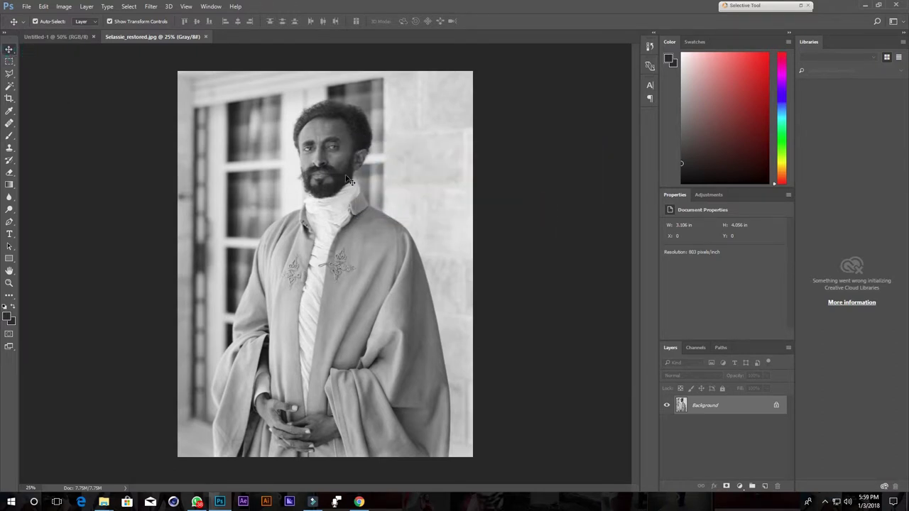
{"action": "left_click_drag", "start_coordinate": [347, 177], "coordinate": [76, 40]}
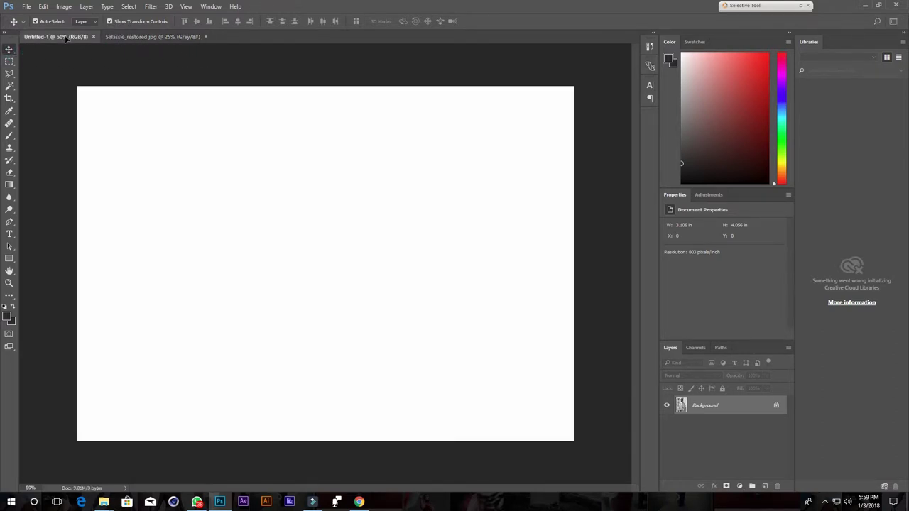
{"action": "mouse_move", "coordinate": [76, 40]}
{"action": "left_mouse_down"}
{"action": "mouse_move", "coordinate": [141, 114]}
{"action": "mouse_move", "coordinate": [303, 223]}
{"action": "mouse_move", "coordinate": [290, 211]}
{"action": "left_mouse_up"}
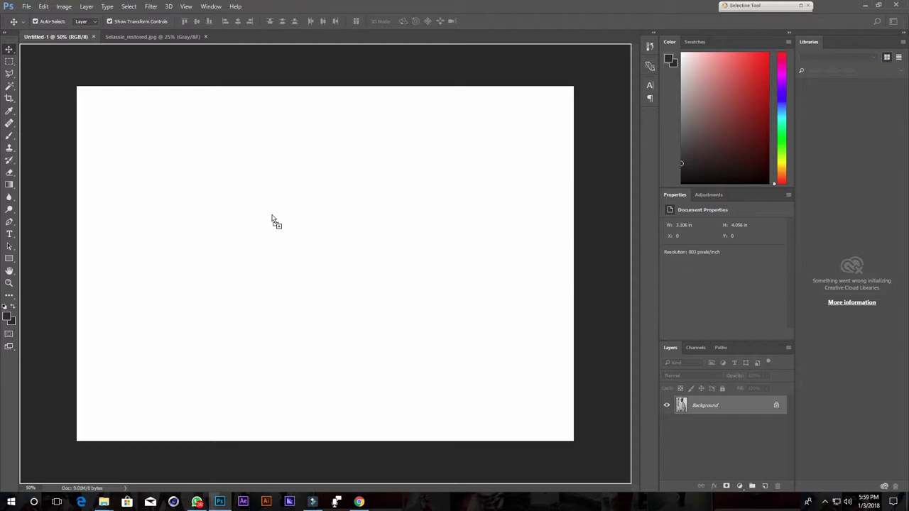
{"action": "left_click_drag", "start_coordinate": [318, 218], "coordinate": [319, 216]}
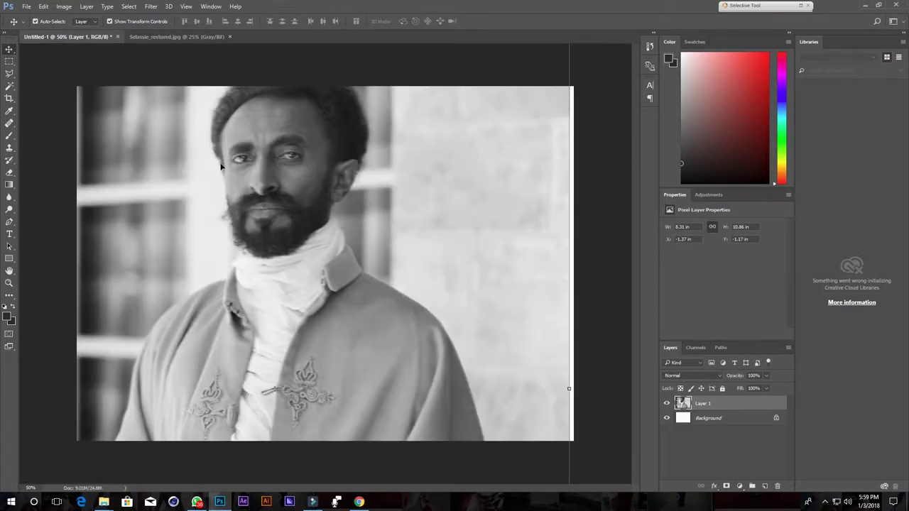
{"action": "left_click_drag", "start_coordinate": [285, 197], "coordinate": [300, 190]}
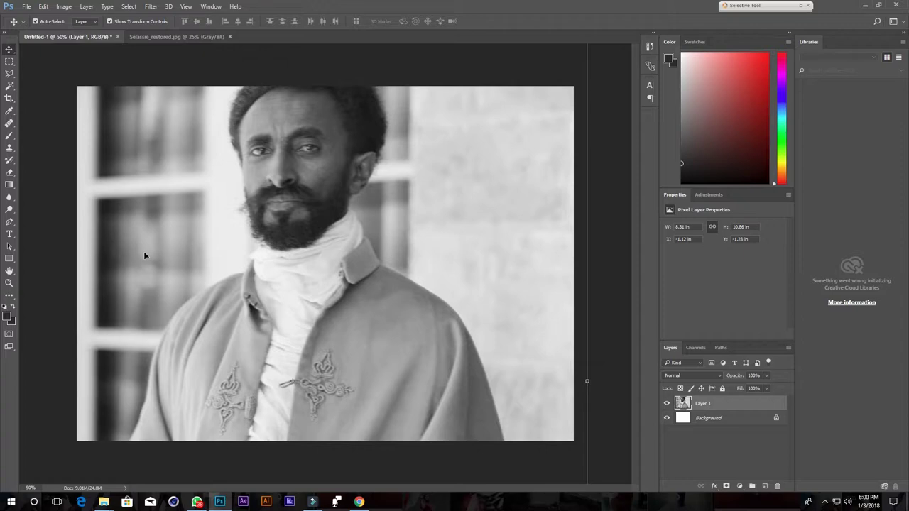
{"action": "left_click", "coordinate": [10, 283]}
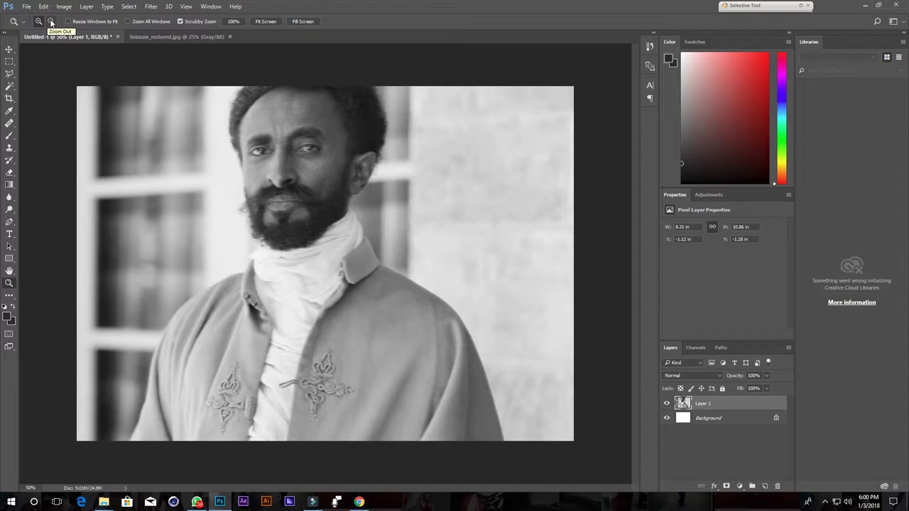
{"action": "left_click", "coordinate": [50, 22]}
{"action": "left_click", "coordinate": [302, 237]}
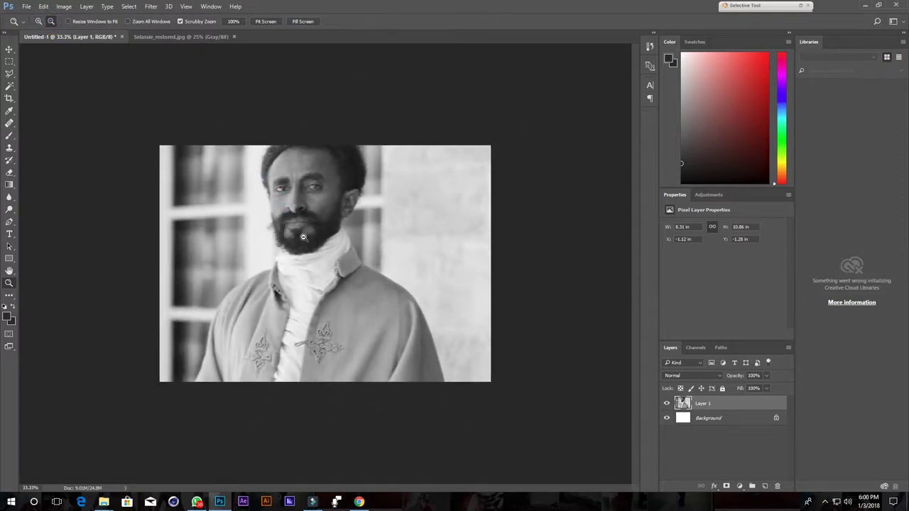
{"action": "left_click", "coordinate": [302, 237]}
{"action": "left_click", "coordinate": [310, 246]}
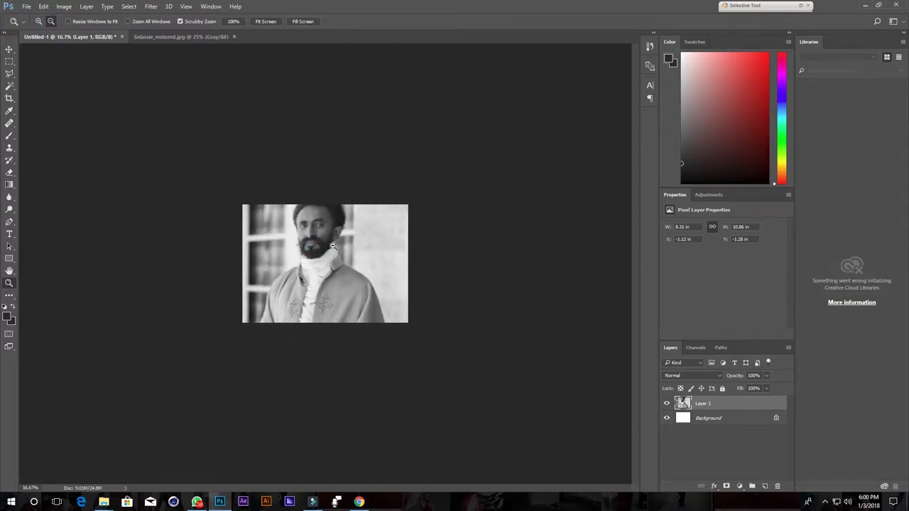
{"action": "left_click", "coordinate": [332, 245]}
{"action": "left_click", "coordinate": [38, 22]}
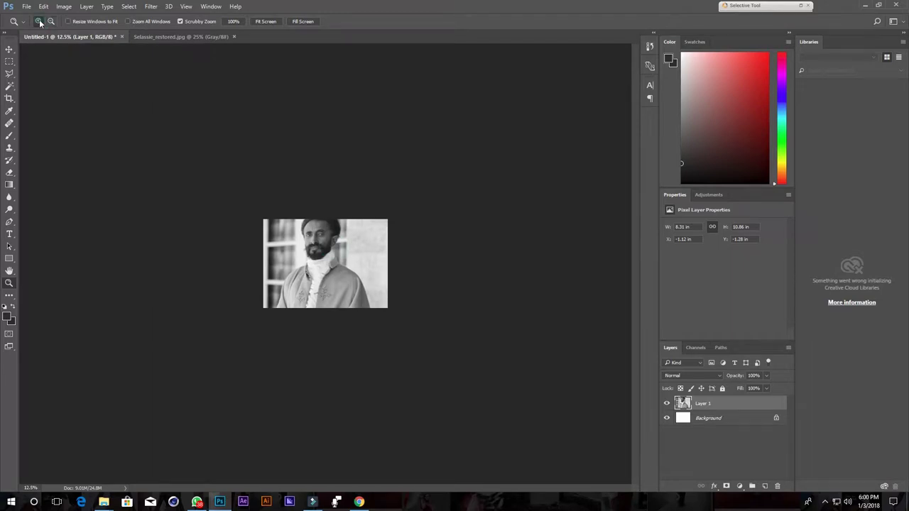
{"action": "left_click", "coordinate": [344, 283]}
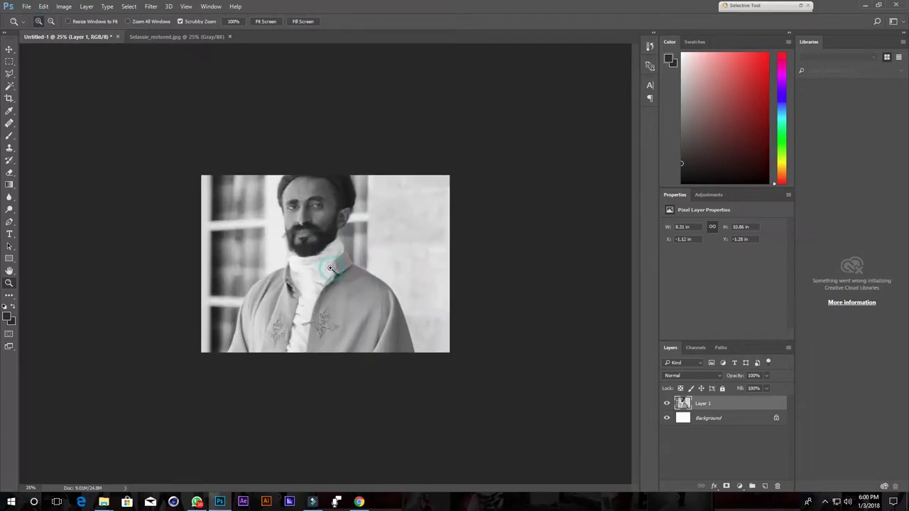
{"action": "left_click", "coordinate": [331, 268]}
{"action": "left_click", "coordinate": [331, 268]}
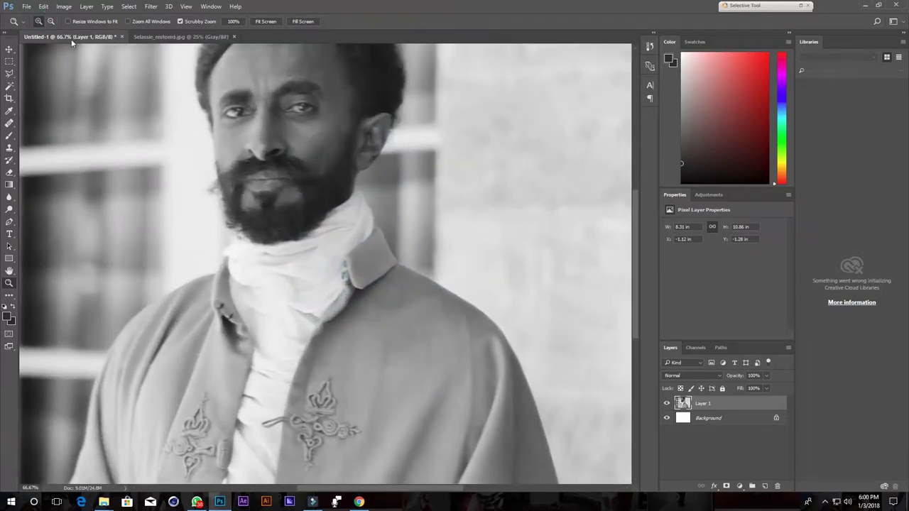
{"action": "left_click", "coordinate": [51, 21]}
{"action": "left_click", "coordinate": [226, 154]}
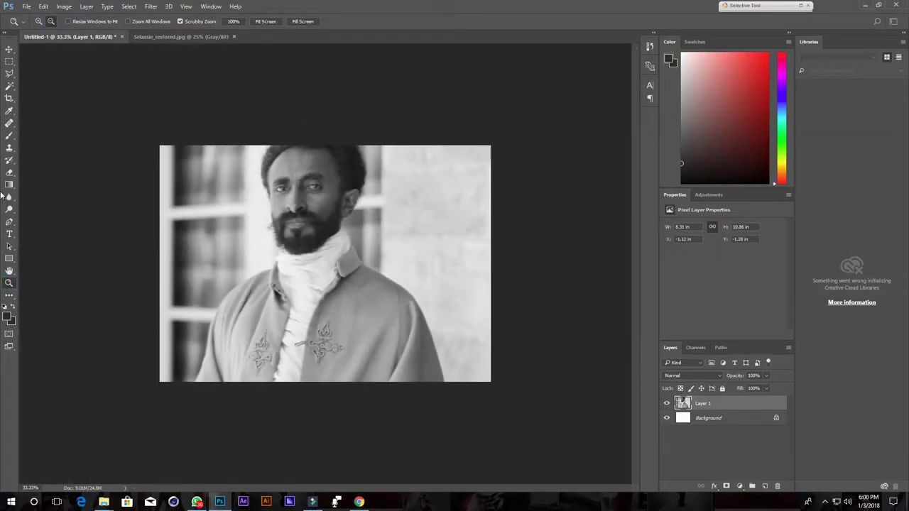
{"action": "left_click", "coordinate": [10, 283]}
{"action": "left_click", "coordinate": [49, 22]}
{"action": "left_click", "coordinate": [38, 21]}
{"action": "left_click", "coordinate": [250, 245]}
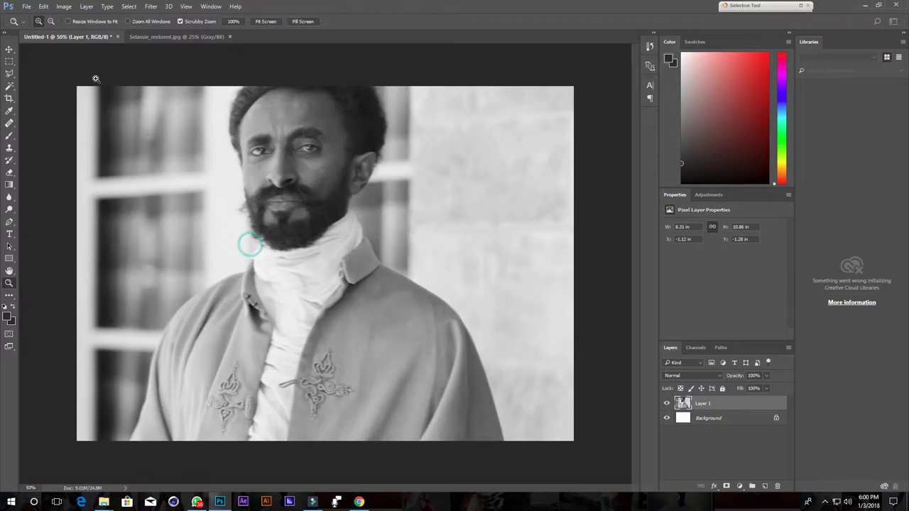
{"action": "left_click", "coordinate": [51, 22]}
{"action": "left_click", "coordinate": [273, 211]}
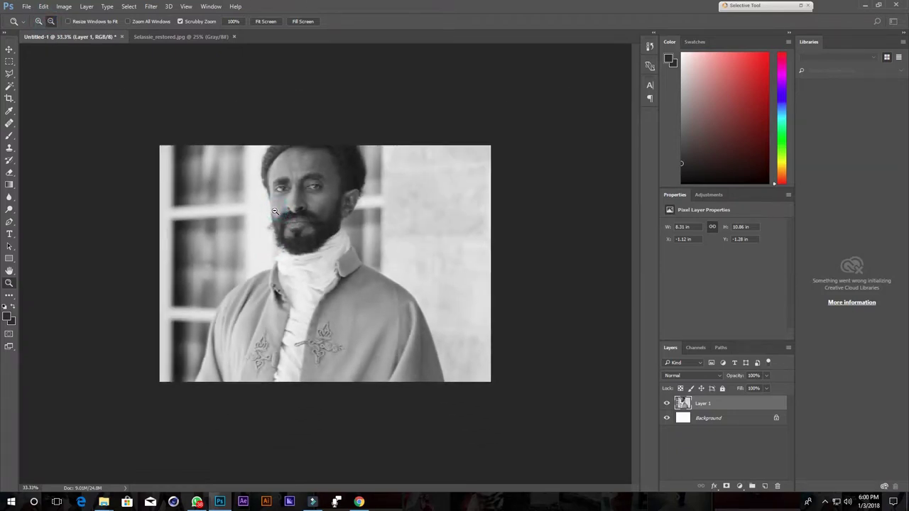
{"action": "left_click", "coordinate": [271, 211]}
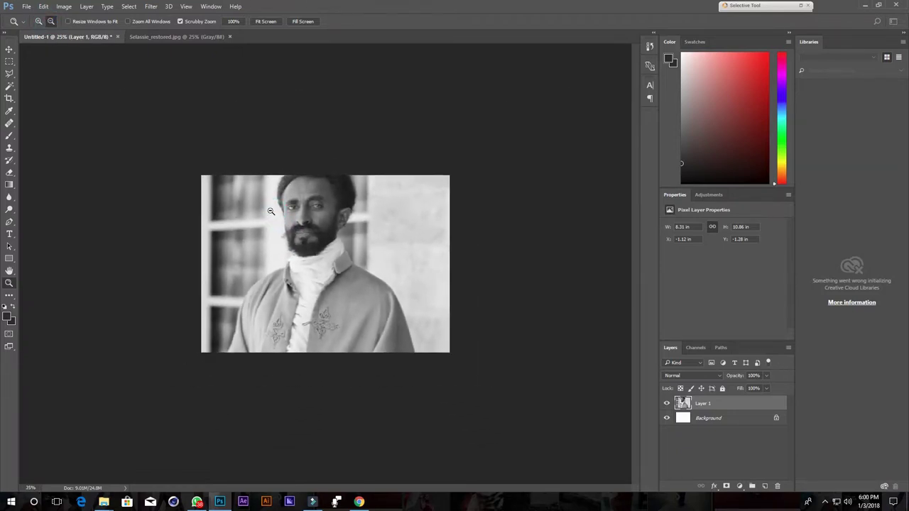
Free-transform the portrait layer down to about 42% and centre it in the canvas.
{"action": "left_click", "coordinate": [9, 52]}
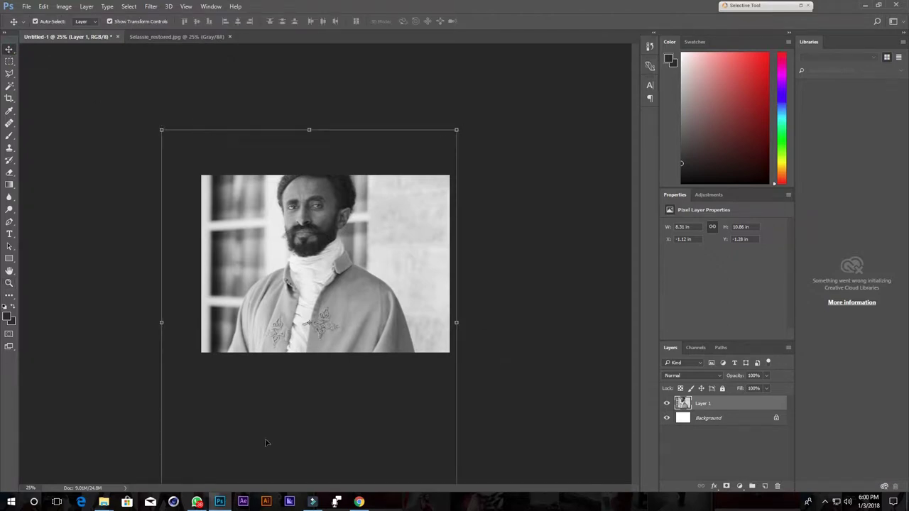
{"action": "left_click", "coordinate": [455, 129]}
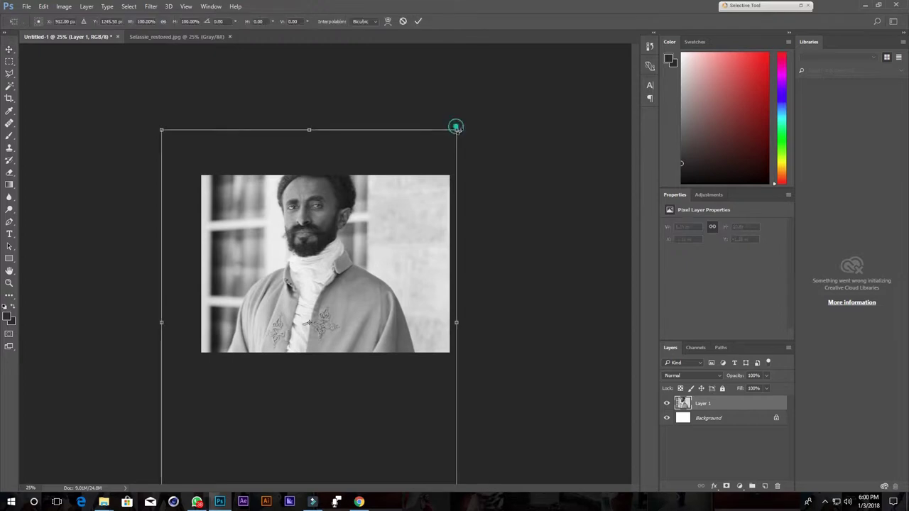
{"action": "mouse_move", "coordinate": [456, 130]}
{"action": "left_mouse_down"}
{"action": "mouse_move", "coordinate": [314, 316]}
{"action": "mouse_move", "coordinate": [354, 198]}
{"action": "mouse_move", "coordinate": [386, 193]}
{"action": "mouse_move", "coordinate": [376, 213]}
{"action": "left_mouse_up"}
{"action": "left_click_drag", "start_coordinate": [323, 235], "coordinate": [328, 207]}
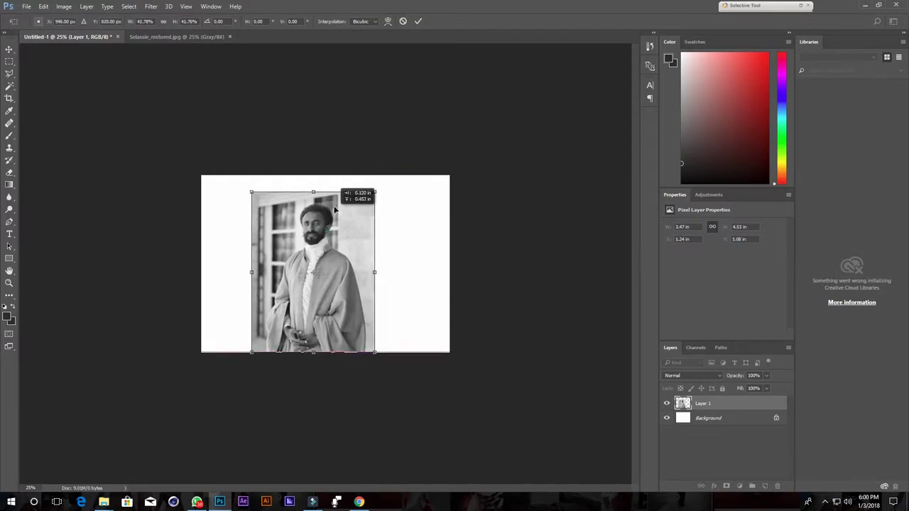
{"action": "left_click", "coordinate": [416, 22]}
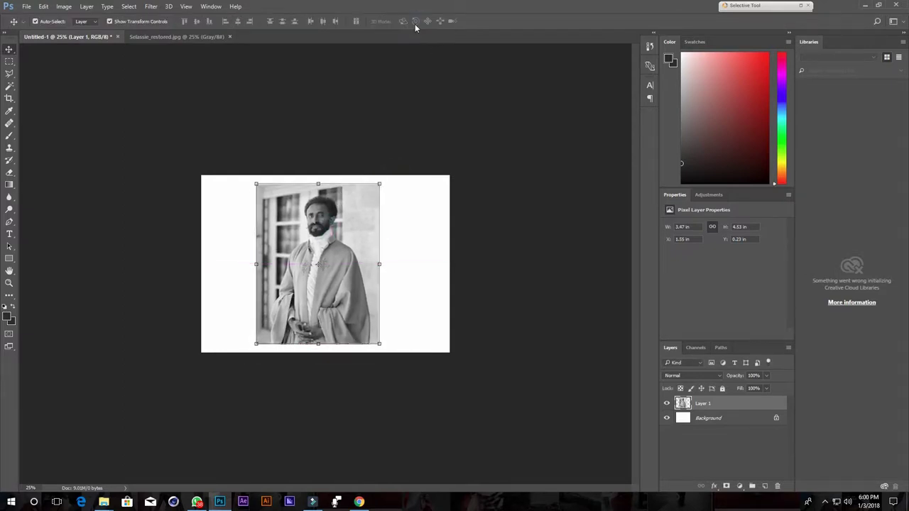
Zoom the view in to 66.7% on the portrait.
{"action": "left_click", "coordinate": [9, 284]}
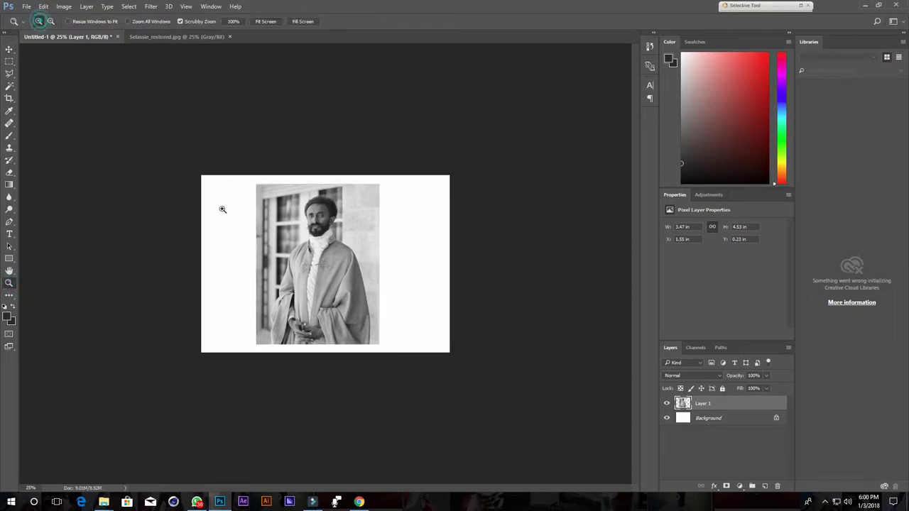
{"action": "left_click", "coordinate": [332, 283]}
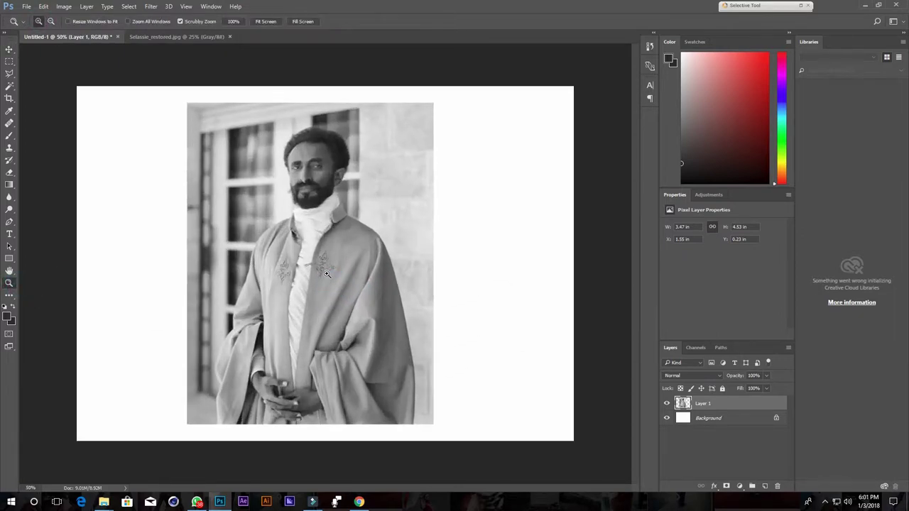
{"action": "left_click", "coordinate": [327, 274]}
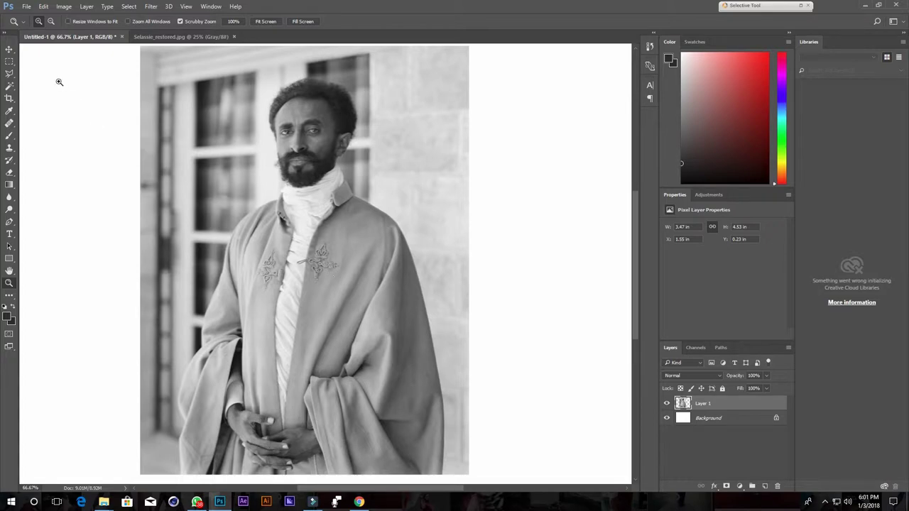
{"action": "left_click", "coordinate": [9, 49]}
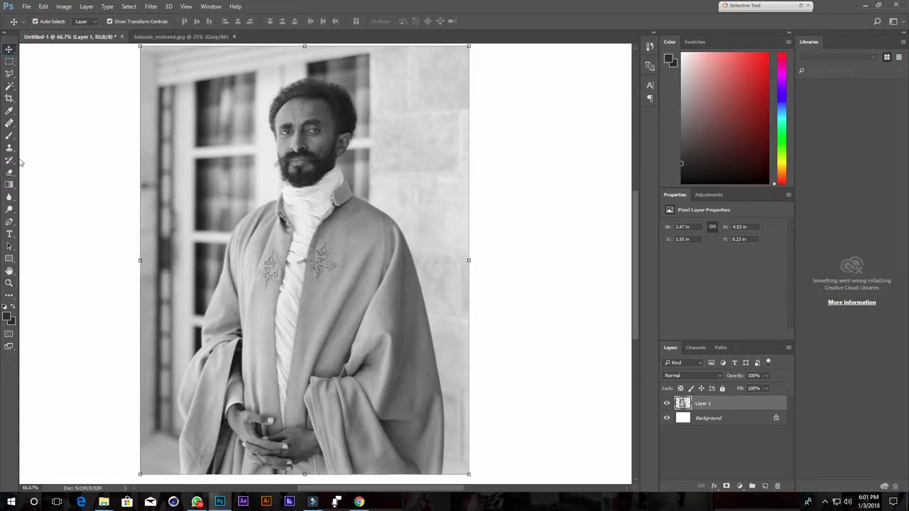
Crop Untitled-1 to the portrait's head and upper chest, leaving no white margins.
{"action": "left_click", "coordinate": [9, 99]}
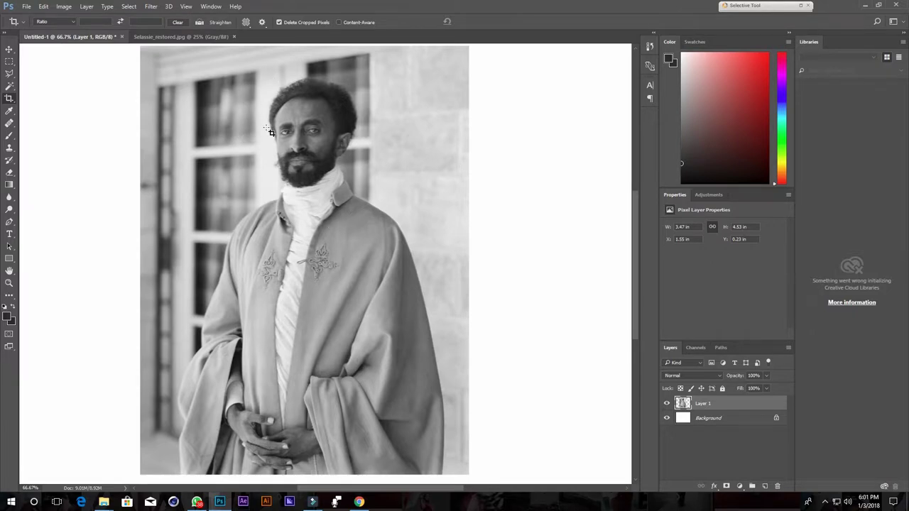
{"action": "left_click_drag", "start_coordinate": [244, 75], "coordinate": [406, 305]}
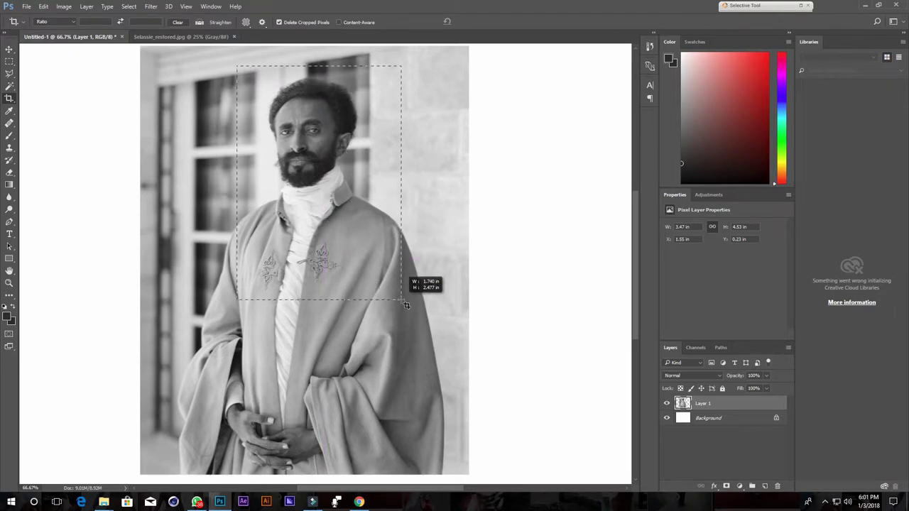
{"action": "left_click_drag", "start_coordinate": [406, 305], "coordinate": [401, 303]}
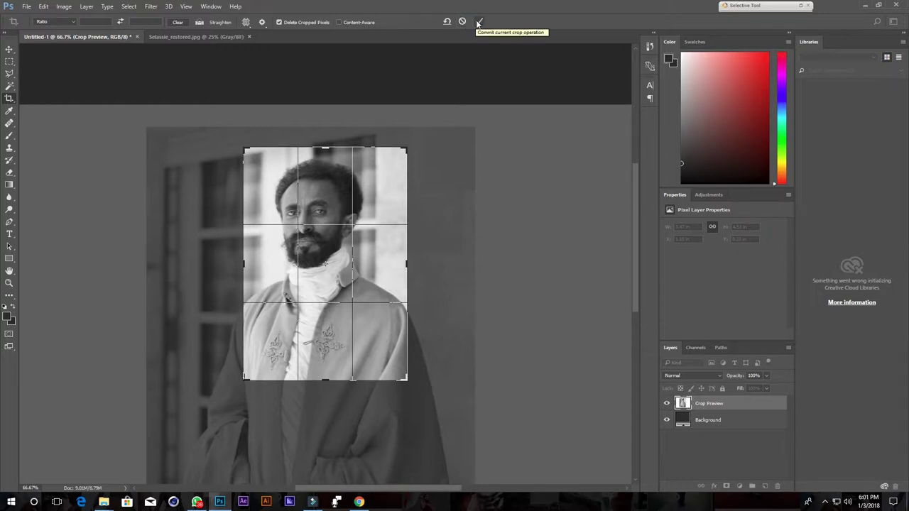
{"action": "left_click", "coordinate": [478, 22]}
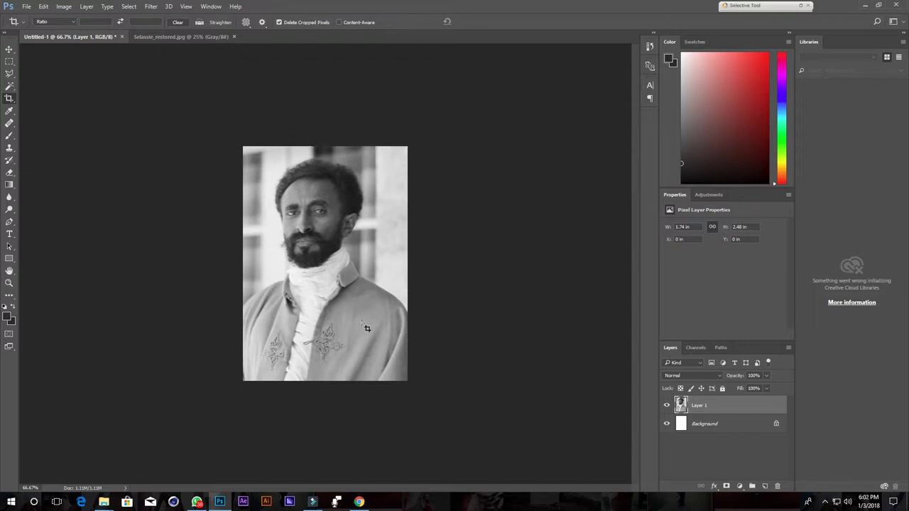
Undo the crop, re-crop nearly square around head and shoulders, and recentre the layer.
{"action": "left_click", "coordinate": [44, 6]}
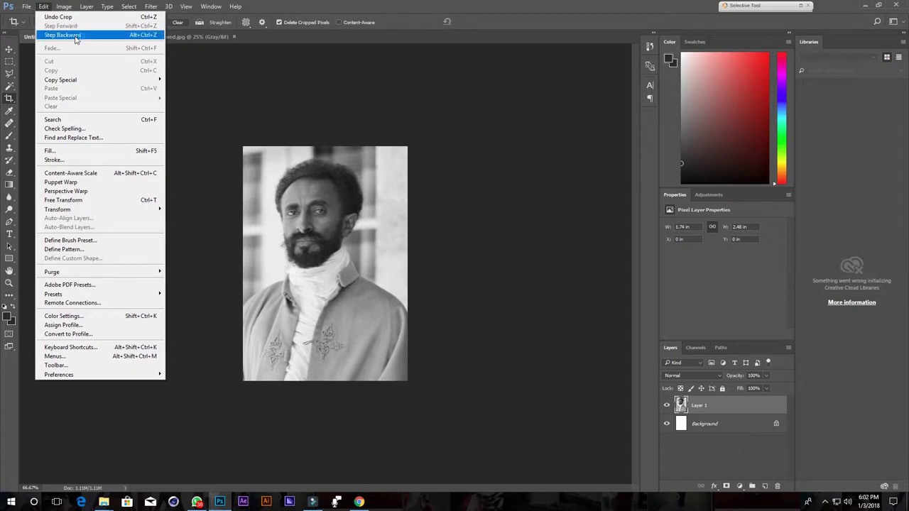
{"action": "left_click", "coordinate": [76, 36]}
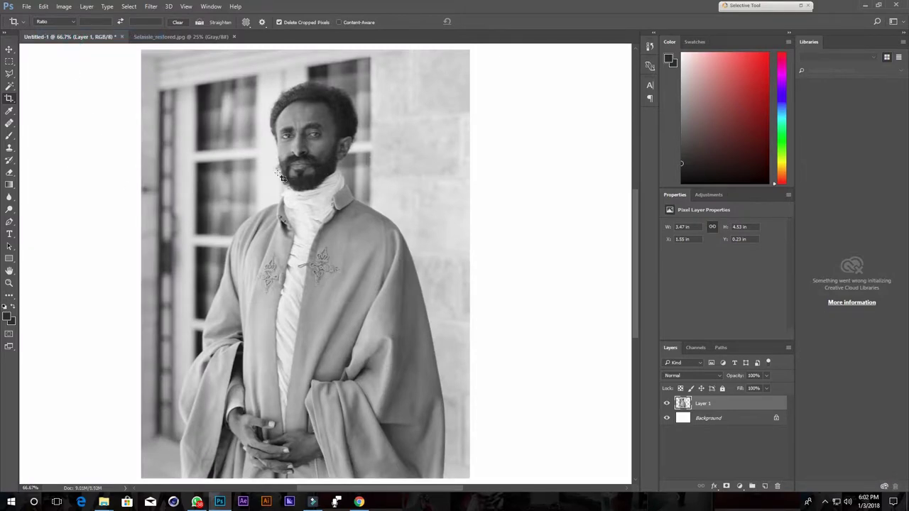
{"action": "left_click_drag", "start_coordinate": [161, 65], "coordinate": [442, 334]}
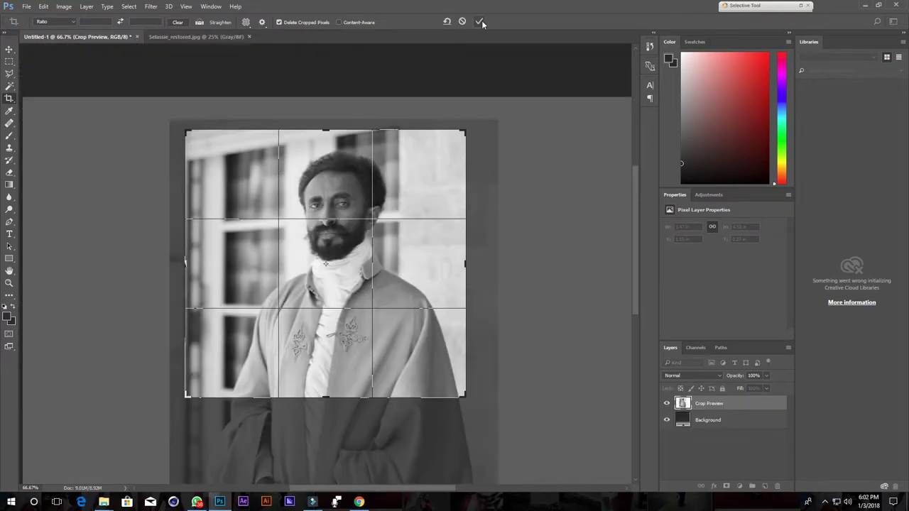
{"action": "left_click", "coordinate": [480, 21]}
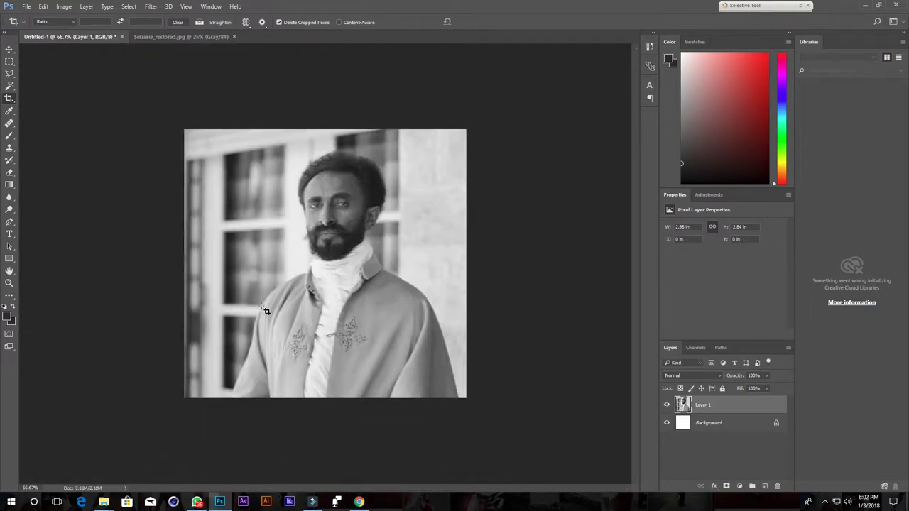
{"action": "key", "text": "v"}
{"action": "mouse_move", "coordinate": [345, 257]}
{"action": "left_mouse_down"}
{"action": "mouse_move", "coordinate": [331, 260]}
{"action": "mouse_move", "coordinate": [301, 303]}
{"action": "mouse_move", "coordinate": [384, 303]}
{"action": "mouse_move", "coordinate": [358, 248]}
{"action": "mouse_move", "coordinate": [330, 280]}
{"action": "mouse_move", "coordinate": [229, 219]}
{"action": "mouse_move", "coordinate": [279, 208]}
{"action": "mouse_move", "coordinate": [347, 239]}
{"action": "mouse_move", "coordinate": [335, 250]}
{"action": "left_mouse_up"}
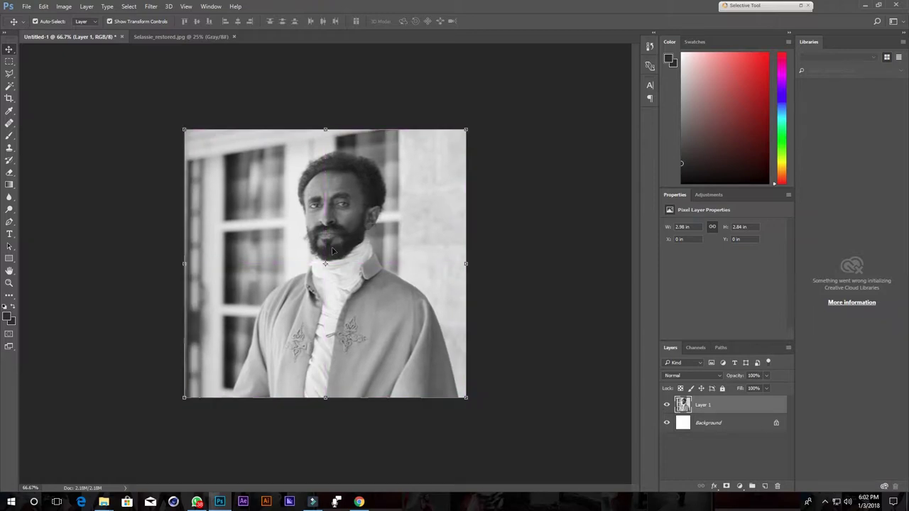
Select the head region, shift it to the left, and deselect.
{"action": "left_click", "coordinate": [9, 61]}
{"action": "left_click_drag", "start_coordinate": [282, 152], "coordinate": [392, 301]}
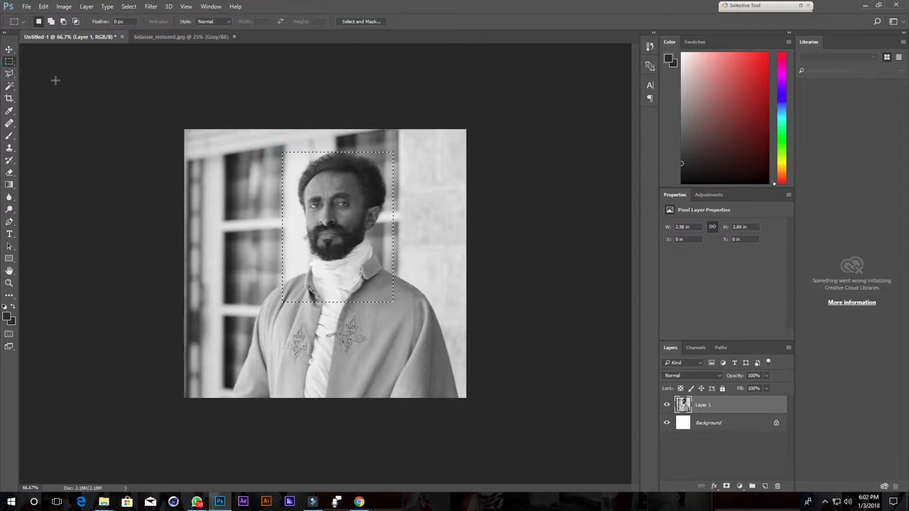
{"action": "left_click", "coordinate": [10, 48]}
{"action": "left_click_drag", "start_coordinate": [337, 203], "coordinate": [261, 200]}
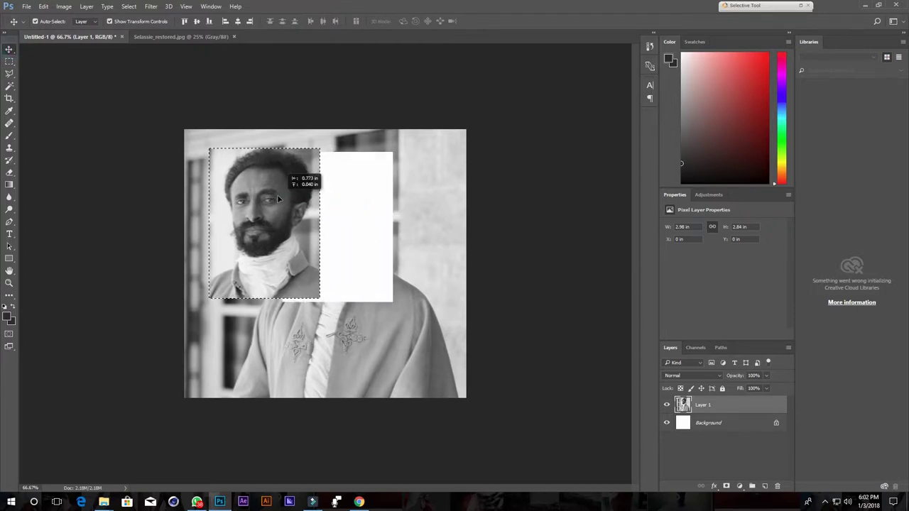
{"action": "left_click", "coordinate": [149, 6]}
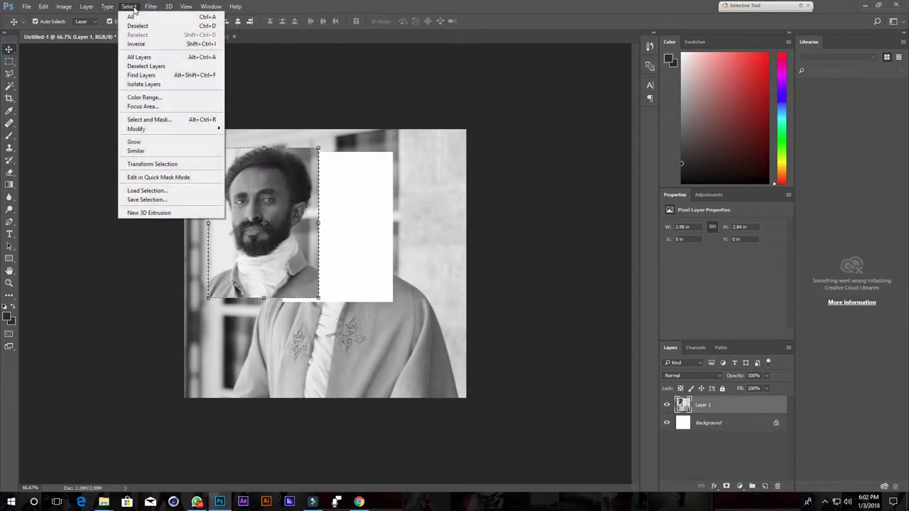
{"action": "left_click", "coordinate": [142, 26]}
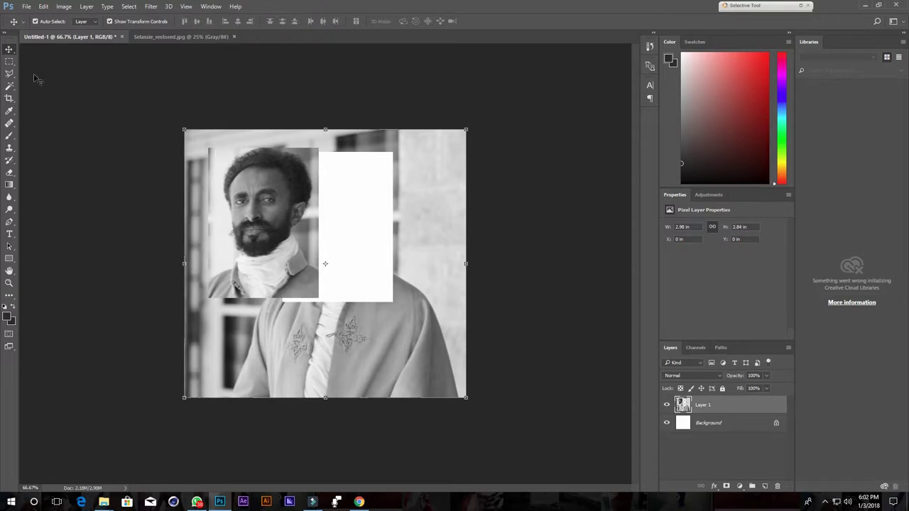
Crop tightly around the face and beard to a tall head-and-collar framing.
{"action": "left_click", "coordinate": [9, 98]}
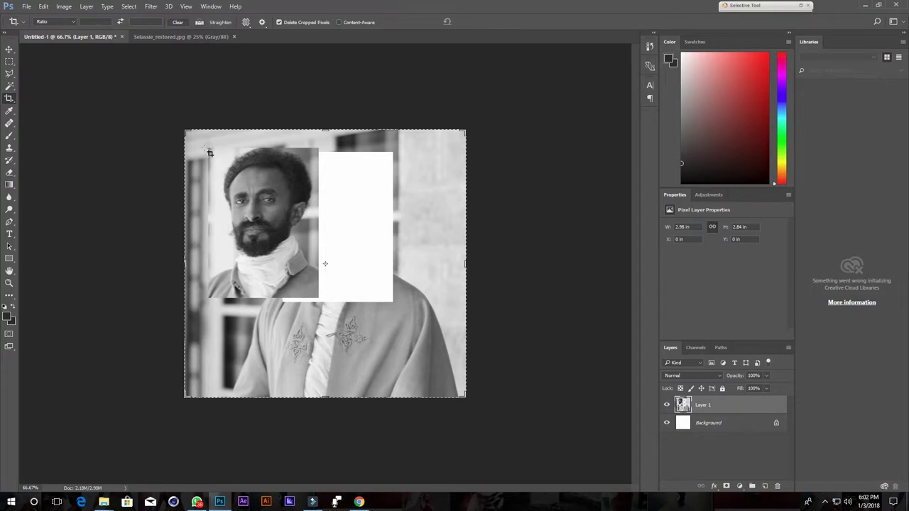
{"action": "left_click_drag", "start_coordinate": [205, 145], "coordinate": [321, 302]}
{"action": "left_click", "coordinate": [475, 22]}
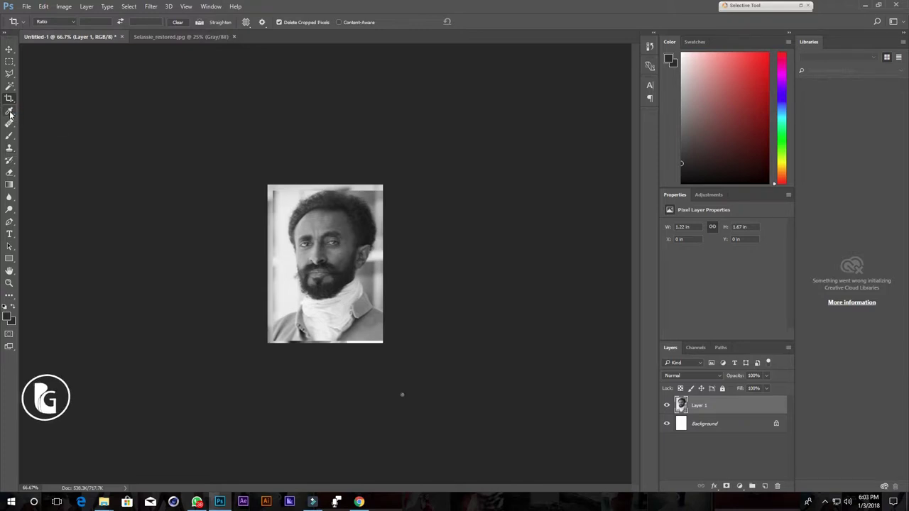
Sample a colour from the forehead with the Eyedropper as the foreground colour.
{"action": "left_click", "coordinate": [9, 111]}
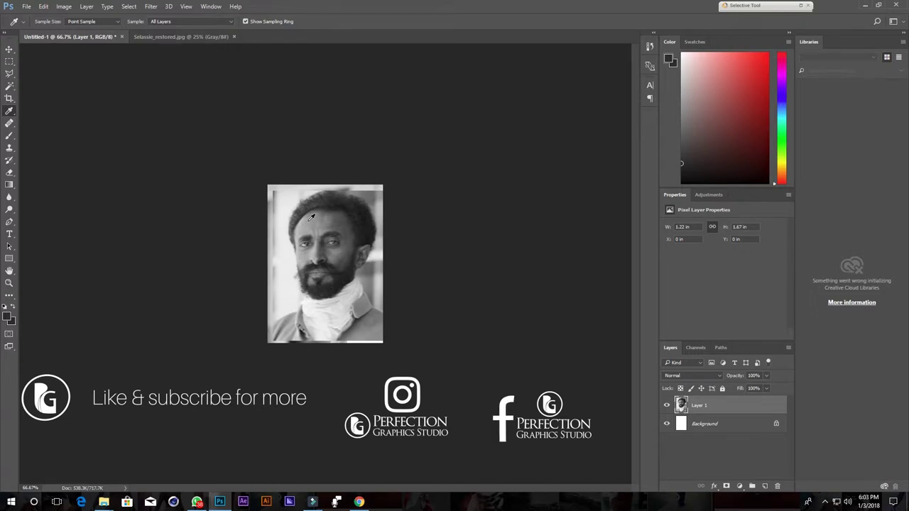
{"action": "left_click", "coordinate": [308, 220]}
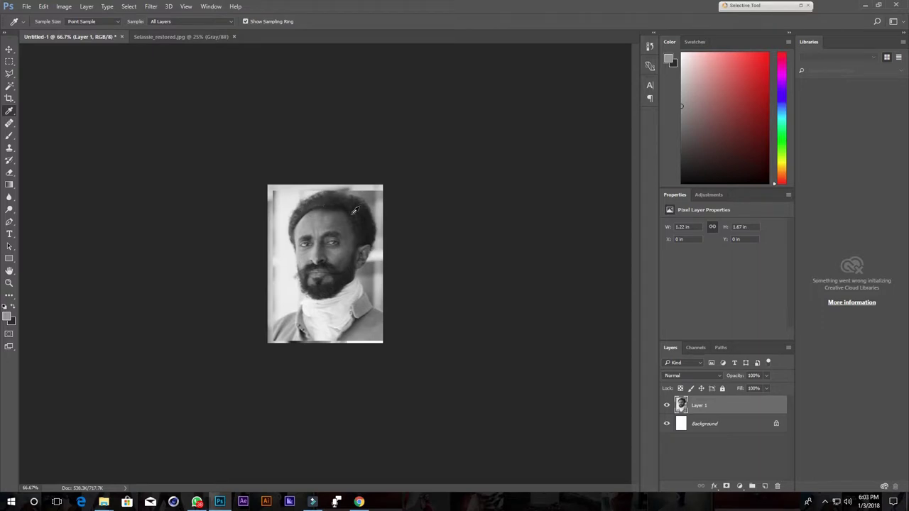
Resample the foreground colour by dragging the Eyedropper across the upper face and cheek.
{"action": "left_click_drag", "start_coordinate": [380, 202], "coordinate": [377, 203]}
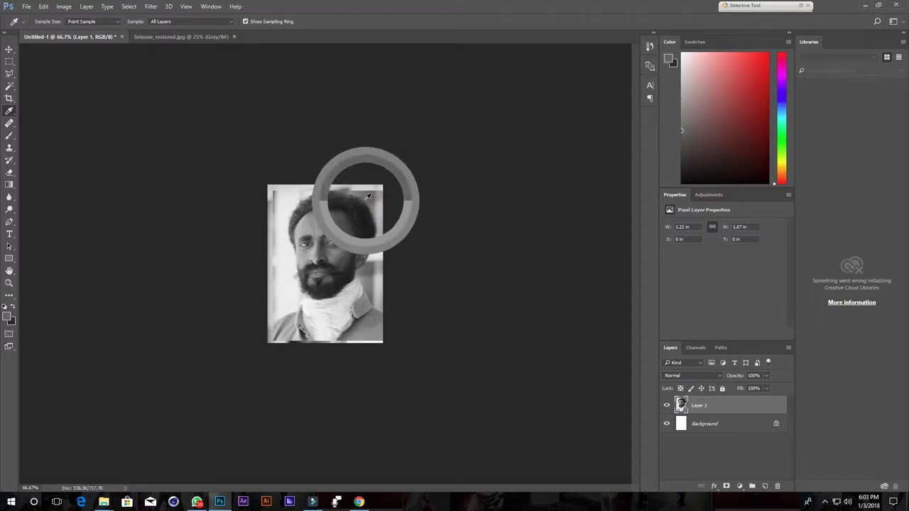
{"action": "mouse_move", "coordinate": [377, 203]}
{"action": "left_mouse_down"}
{"action": "mouse_move", "coordinate": [314, 196]}
{"action": "mouse_move", "coordinate": [305, 208]}
{"action": "mouse_move", "coordinate": [291, 198]}
{"action": "mouse_move", "coordinate": [303, 221]}
{"action": "mouse_move", "coordinate": [286, 225]}
{"action": "mouse_move", "coordinate": [301, 227]}
{"action": "mouse_move", "coordinate": [304, 248]}
{"action": "mouse_move", "coordinate": [279, 263]}
{"action": "mouse_move", "coordinate": [270, 289]}
{"action": "mouse_move", "coordinate": [282, 310]}
{"action": "mouse_move", "coordinate": [288, 301]}
{"action": "mouse_move", "coordinate": [286, 317]}
{"action": "mouse_move", "coordinate": [306, 327]}
{"action": "mouse_move", "coordinate": [366, 324]}
{"action": "mouse_move", "coordinate": [371, 222]}
{"action": "mouse_move", "coordinate": [324, 190]}
{"action": "mouse_move", "coordinate": [325, 242]}
{"action": "mouse_move", "coordinate": [305, 263]}
{"action": "mouse_move", "coordinate": [313, 260]}
{"action": "mouse_move", "coordinate": [294, 300]}
{"action": "mouse_move", "coordinate": [278, 277]}
{"action": "mouse_move", "coordinate": [292, 221]}
{"action": "mouse_move", "coordinate": [323, 204]}
{"action": "mouse_move", "coordinate": [353, 205]}
{"action": "mouse_move", "coordinate": [362, 225]}
{"action": "mouse_move", "coordinate": [373, 192]}
{"action": "mouse_move", "coordinate": [331, 234]}
{"action": "mouse_move", "coordinate": [354, 274]}
{"action": "mouse_move", "coordinate": [355, 304]}
{"action": "mouse_move", "coordinate": [323, 323]}
{"action": "mouse_move", "coordinate": [285, 313]}
{"action": "mouse_move", "coordinate": [286, 246]}
{"action": "mouse_move", "coordinate": [318, 256]}
{"action": "left_mouse_up"}
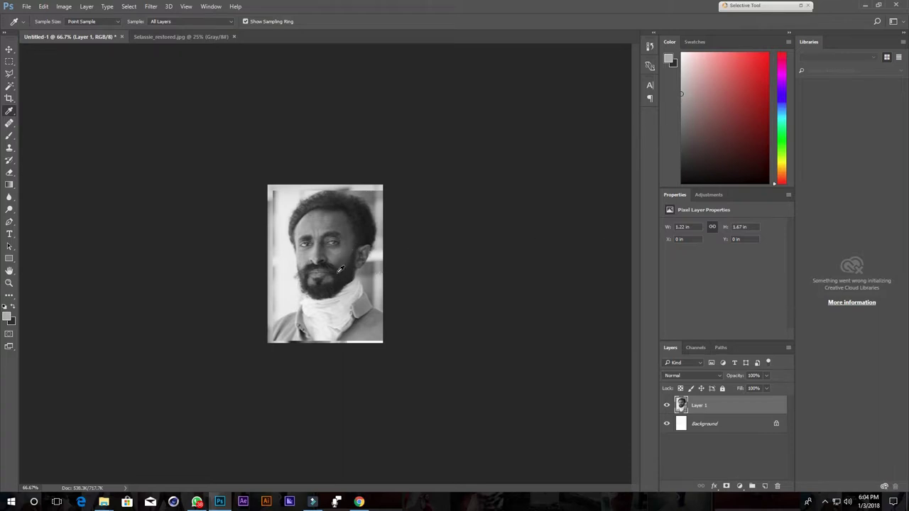
{"action": "mouse_move", "coordinate": [340, 264]}
{"action": "left_mouse_down"}
{"action": "mouse_move", "coordinate": [316, 264]}
{"action": "mouse_move", "coordinate": [349, 294]}
{"action": "mouse_move", "coordinate": [345, 301]}
{"action": "mouse_move", "coordinate": [284, 275]}
{"action": "mouse_move", "coordinate": [285, 190]}
{"action": "mouse_move", "coordinate": [363, 190]}
{"action": "mouse_move", "coordinate": [380, 211]}
{"action": "mouse_move", "coordinate": [370, 208]}
{"action": "mouse_move", "coordinate": [369, 264]}
{"action": "mouse_move", "coordinate": [381, 274]}
{"action": "mouse_move", "coordinate": [362, 320]}
{"action": "mouse_move", "coordinate": [291, 319]}
{"action": "mouse_move", "coordinate": [293, 248]}
{"action": "mouse_move", "coordinate": [323, 227]}
{"action": "mouse_move", "coordinate": [328, 240]}
{"action": "mouse_move", "coordinate": [320, 209]}
{"action": "mouse_move", "coordinate": [337, 220]}
{"action": "mouse_move", "coordinate": [325, 193]}
{"action": "mouse_move", "coordinate": [341, 242]}
{"action": "left_mouse_up"}
Zoom in with the Healing Brush, heal a first forehead spot, undoing a misplaced eye stroke.
{"action": "left_click", "coordinate": [9, 124]}
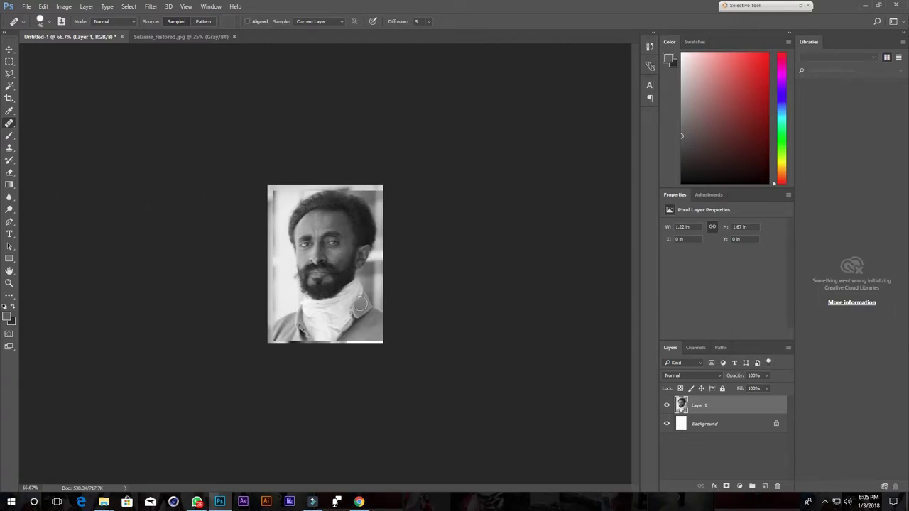
{"action": "scroll", "coordinate": [345, 262], "scroll_direction": "up", "scroll_amount": 2}
{"action": "scroll", "coordinate": [343, 261], "scroll_direction": "up", "scroll_amount": 2}
{"action": "scroll", "coordinate": [342, 262], "scroll_direction": "up", "scroll_amount": 2}
{"action": "scroll", "coordinate": [341, 268], "scroll_direction": "up", "scroll_amount": 2}
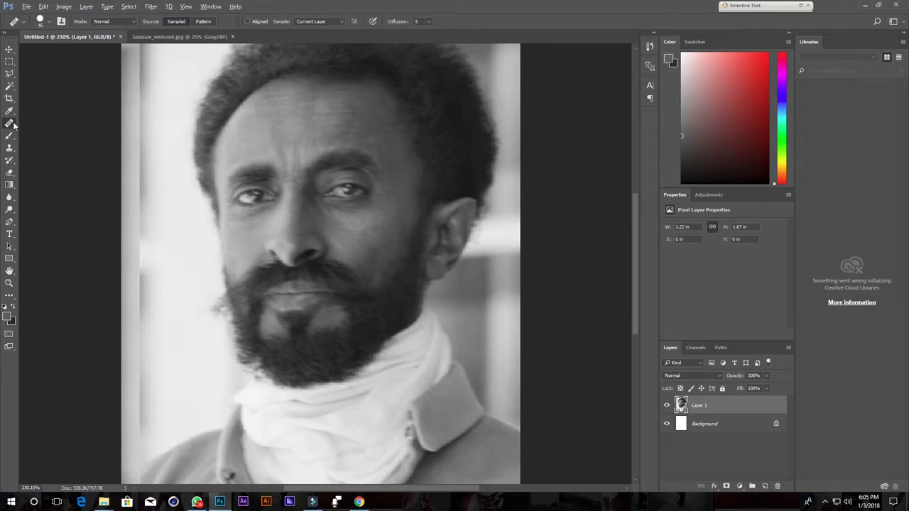
{"action": "left_click", "coordinate": [240, 137], "text": "alt"}
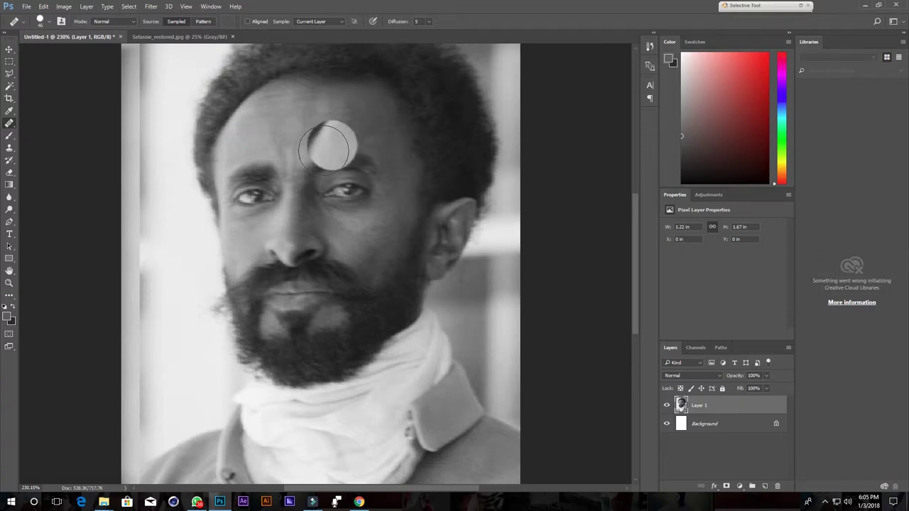
{"action": "left_click_drag", "start_coordinate": [327, 120], "coordinate": [344, 112]}
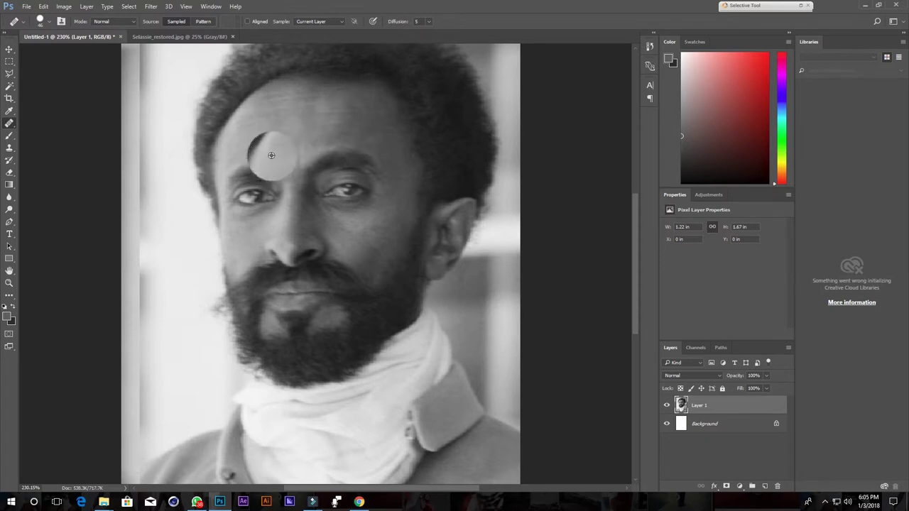
{"action": "left_click", "coordinate": [262, 141], "text": "alt"}
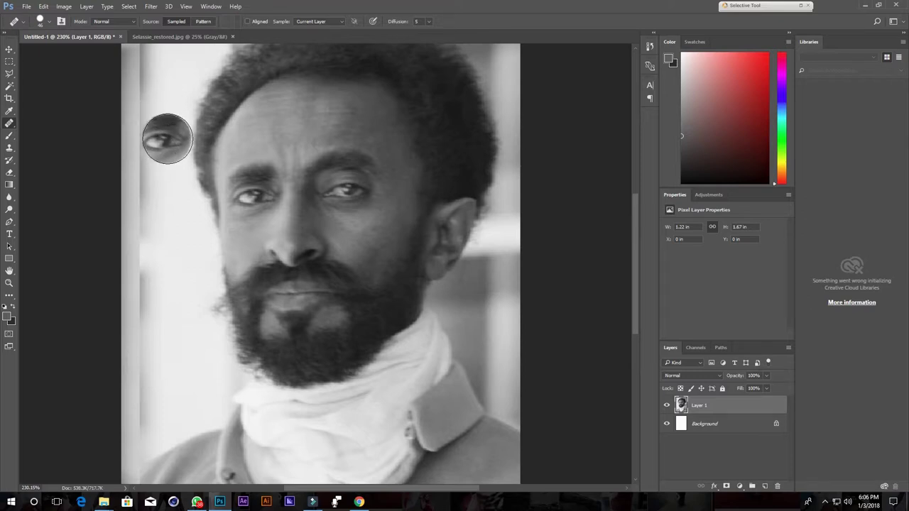
{"action": "left_click", "coordinate": [301, 124]}
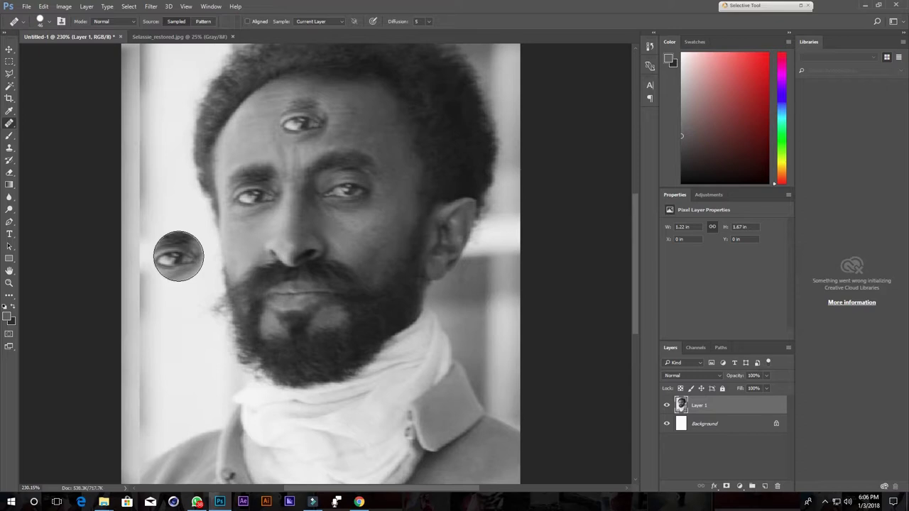
{"action": "key", "text": "ctrl+z"}
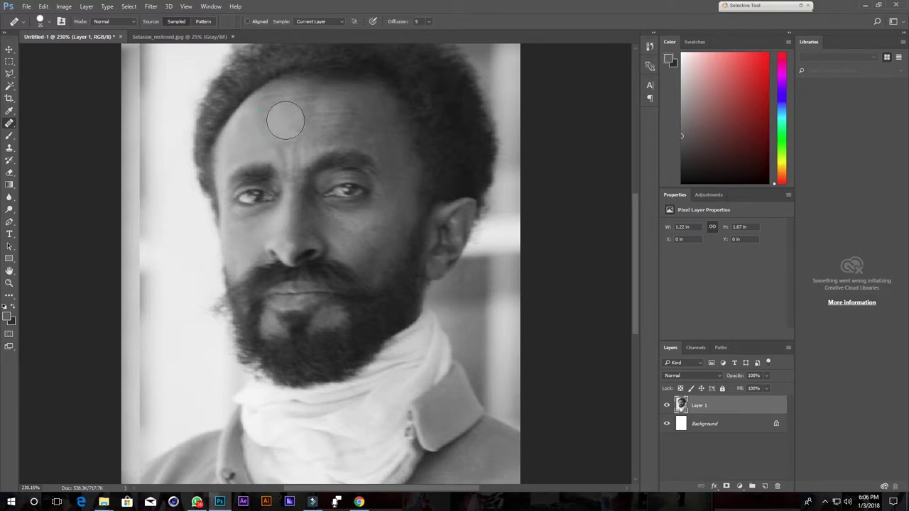
Heal strokes across the forehead, down to the eyebrow, beside the left eye and on the cheek.
{"action": "left_click_drag", "start_coordinate": [318, 103], "coordinate": [289, 114]}
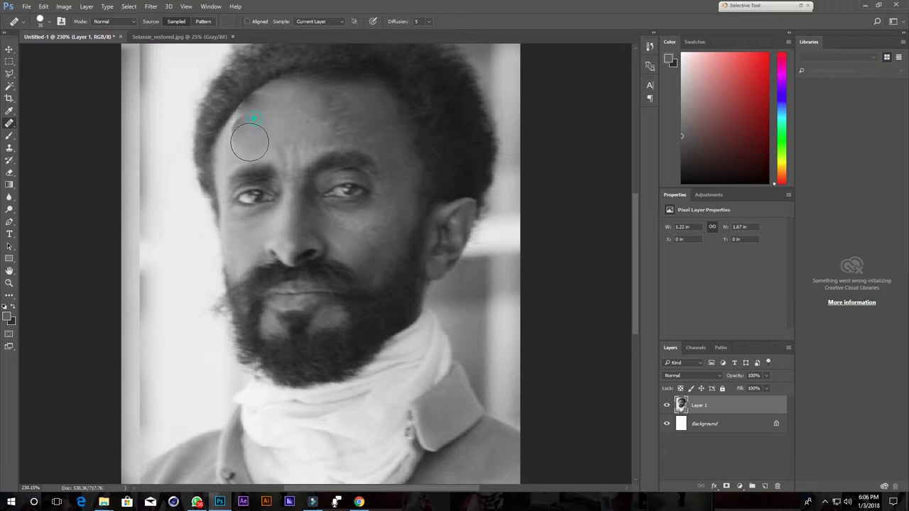
{"action": "left_click", "coordinate": [228, 146]}
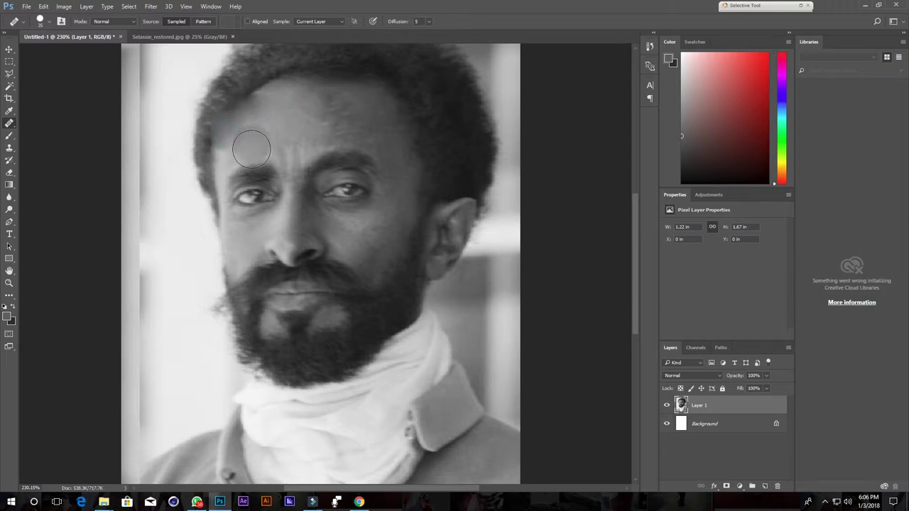
{"action": "left_click_drag", "start_coordinate": [228, 146], "coordinate": [248, 152]}
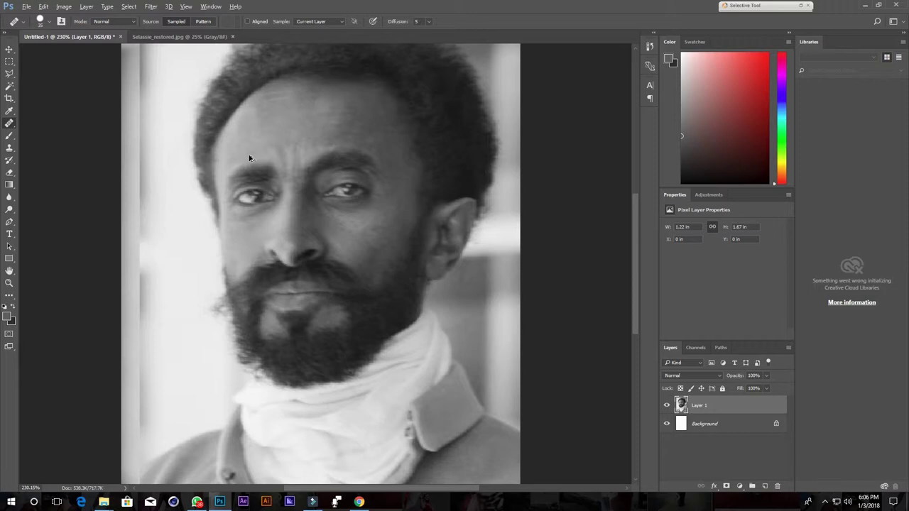
{"action": "left_click_drag", "start_coordinate": [249, 155], "coordinate": [245, 174]}
{"action": "left_click", "coordinate": [244, 188]}
{"action": "left_click", "coordinate": [243, 230]}
{"action": "left_click_drag", "start_coordinate": [243, 230], "coordinate": [231, 233]}
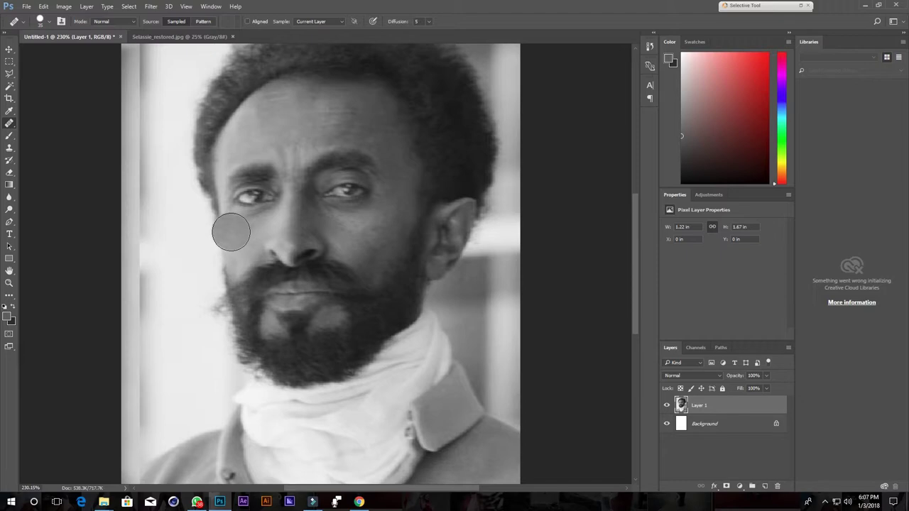
Start File > Open and browse from the pics folder into the mine folder.
{"action": "left_click", "coordinate": [26, 6]}
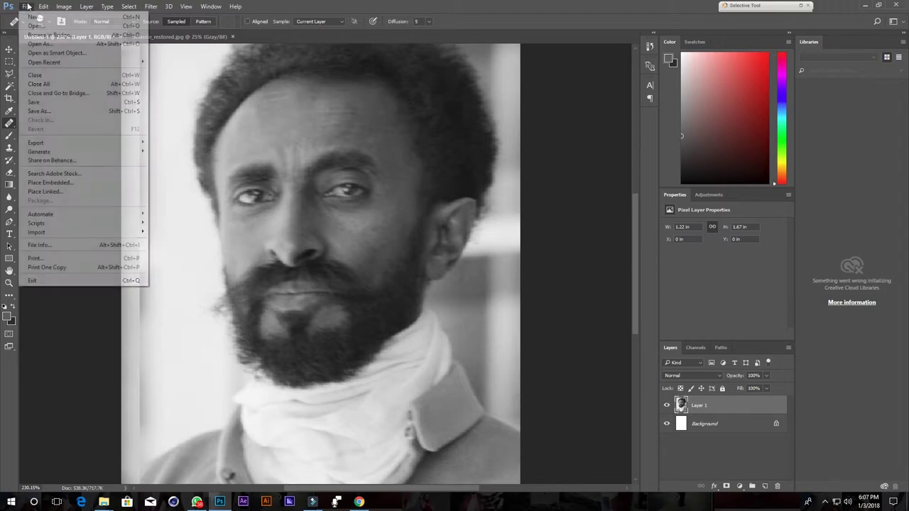
{"action": "left_click", "coordinate": [36, 26]}
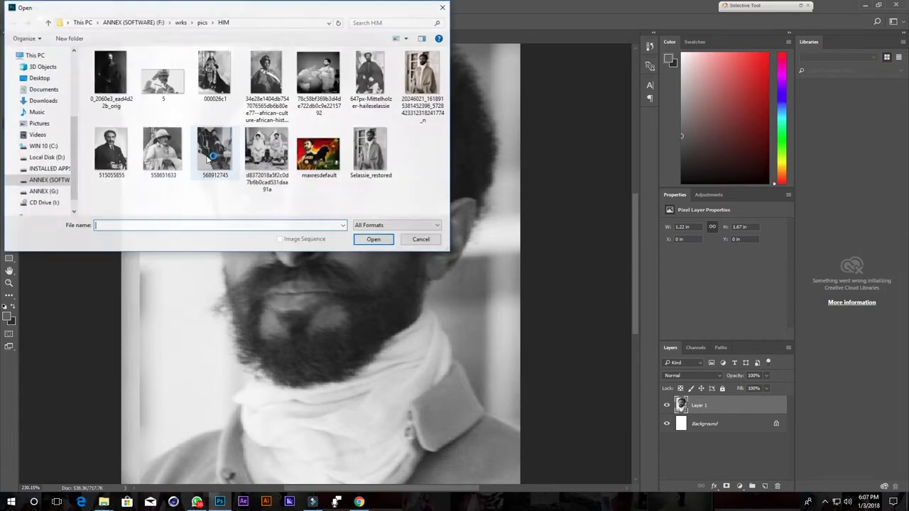
{"action": "left_click", "coordinate": [47, 23]}
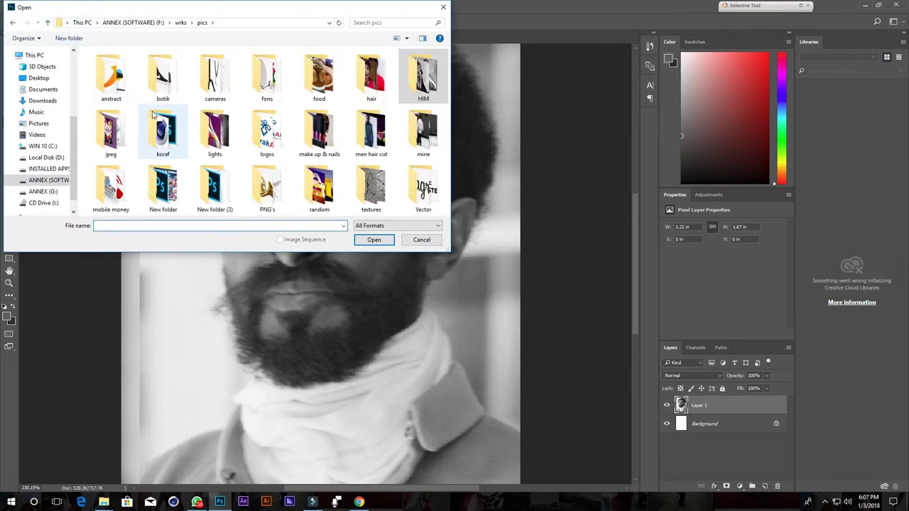
{"action": "double_click", "coordinate": [425, 135]}
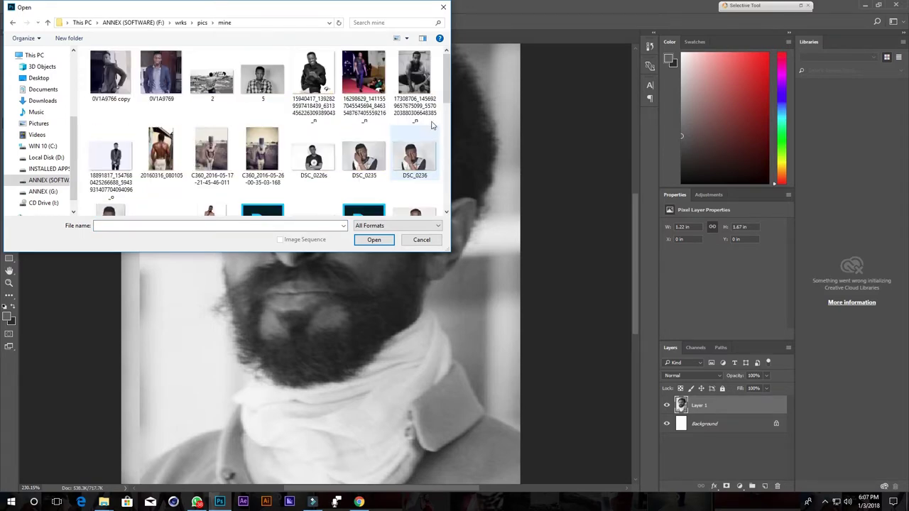
{"action": "left_click_drag", "start_coordinate": [444, 92], "coordinate": [447, 110]}
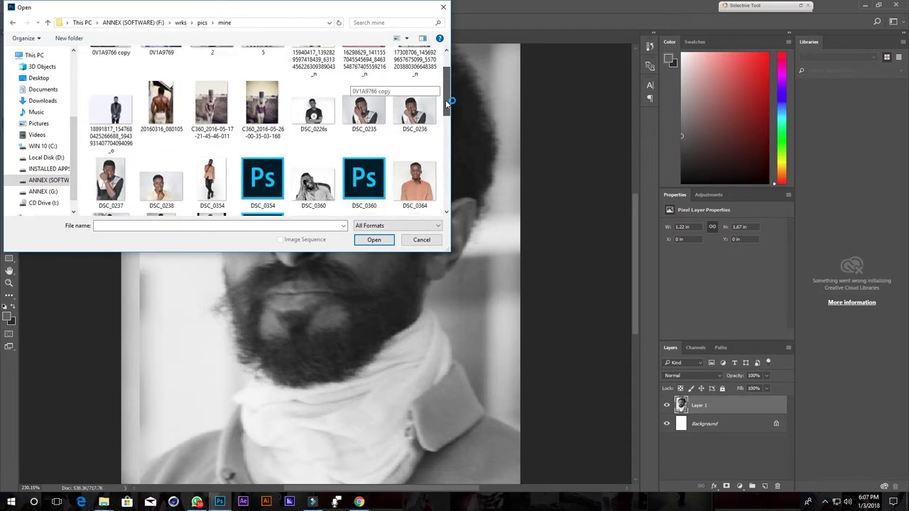
{"action": "left_click_drag", "start_coordinate": [446, 110], "coordinate": [444, 126]}
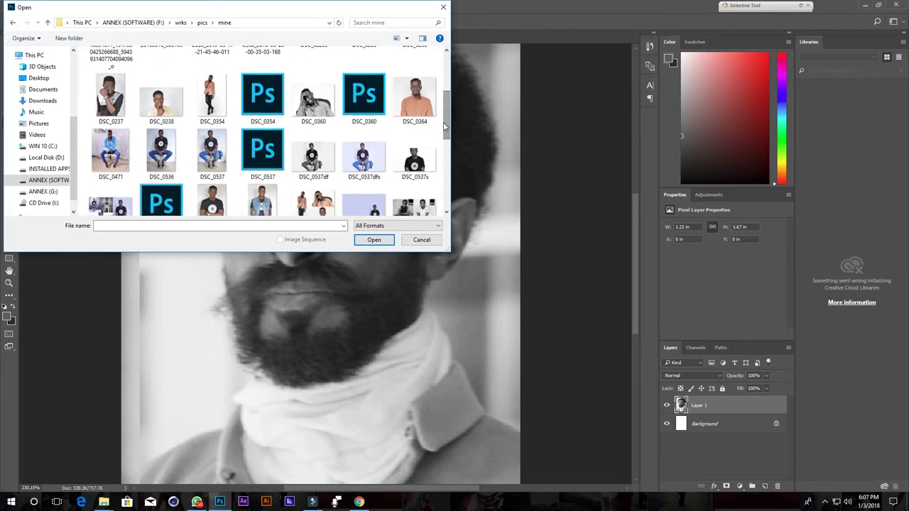
Preview the DSC_0537dfs and DSC_0537 photos full-screen.
{"action": "right_click", "coordinate": [374, 161]}
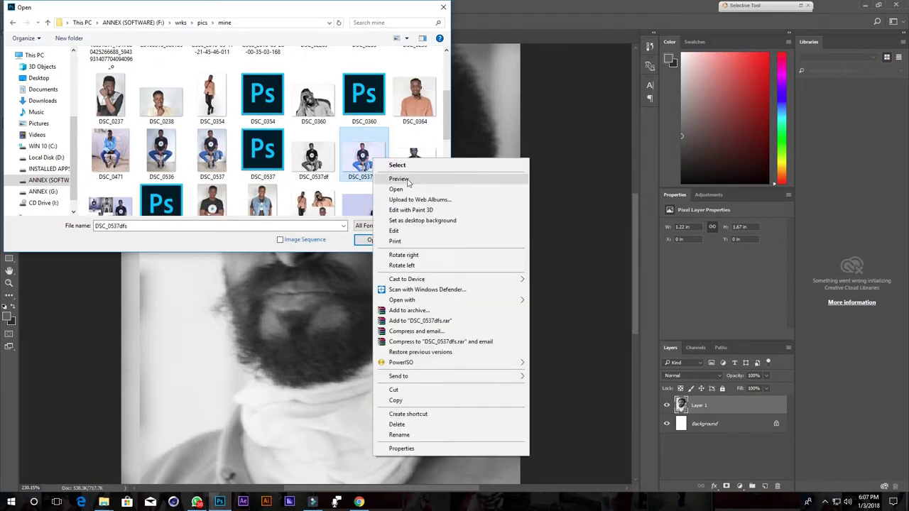
{"action": "left_click", "coordinate": [407, 179]}
{"action": "left_click", "coordinate": [900, 6]}
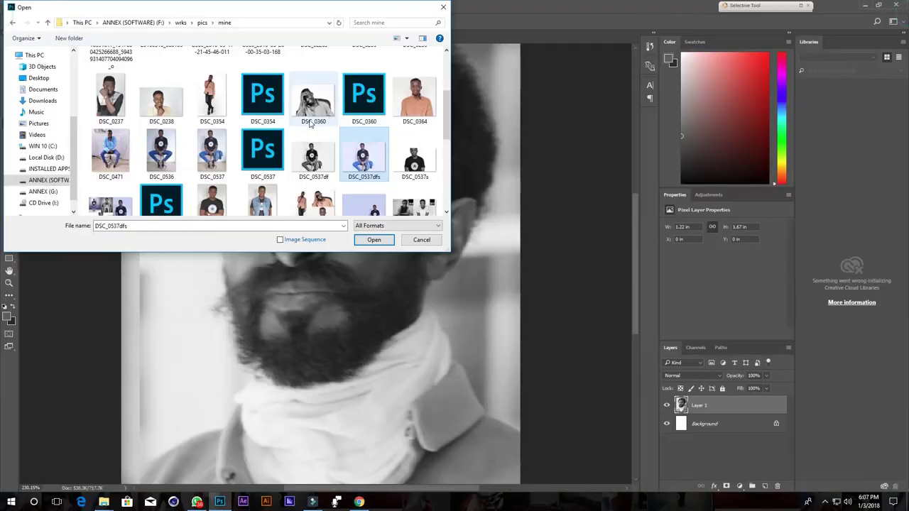
{"action": "right_click", "coordinate": [220, 148]}
{"action": "left_click", "coordinate": [242, 166]}
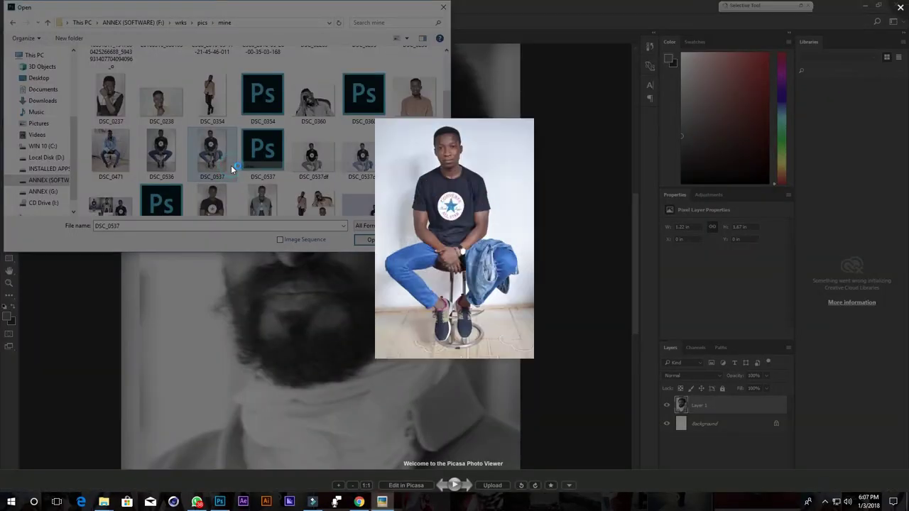
{"action": "left_click", "coordinate": [263, 134]}
Preview DSC_0536 full-screen, then open it as a new document.
{"action": "left_click", "coordinate": [158, 159]}
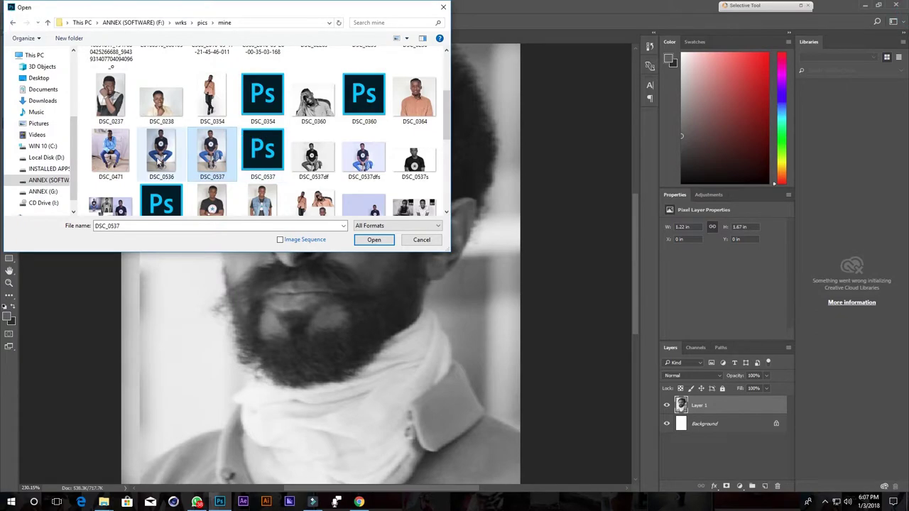
{"action": "right_click", "coordinate": [154, 148]}
{"action": "left_click", "coordinate": [174, 165]}
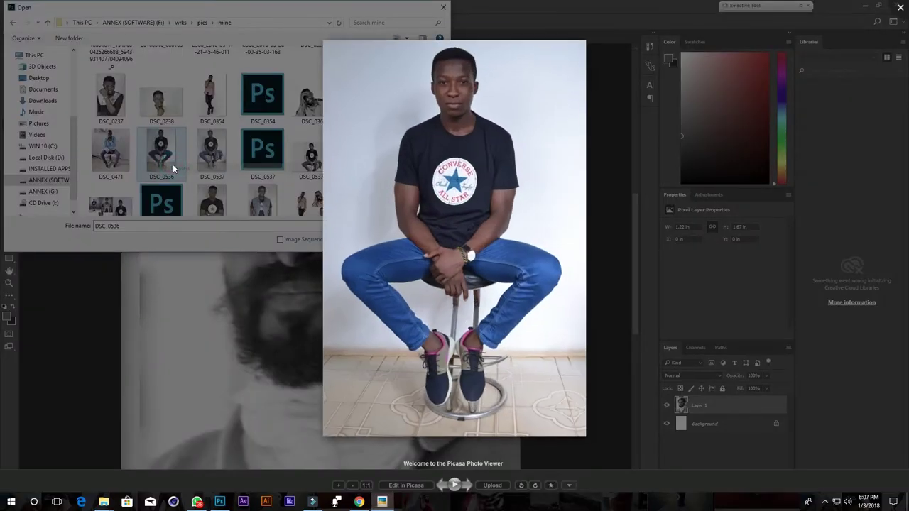
{"action": "key", "text": "Escape"}
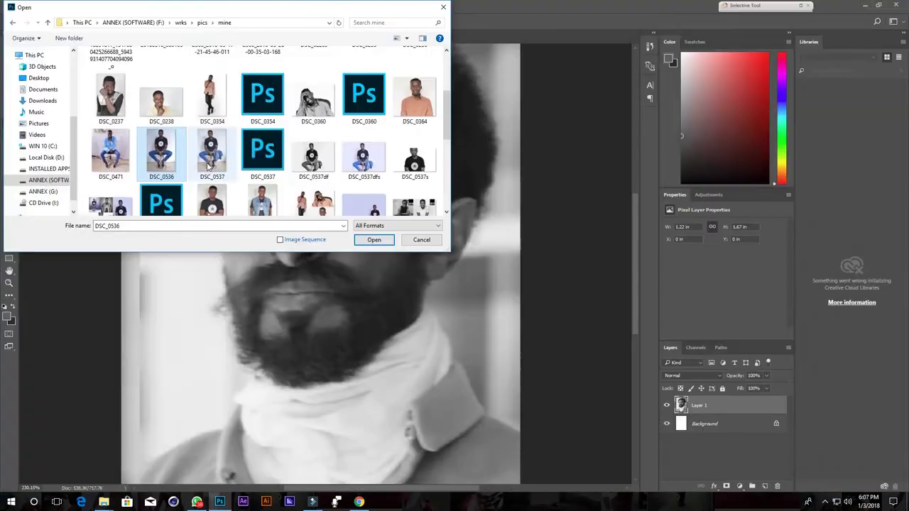
{"action": "double_click", "coordinate": [168, 152]}
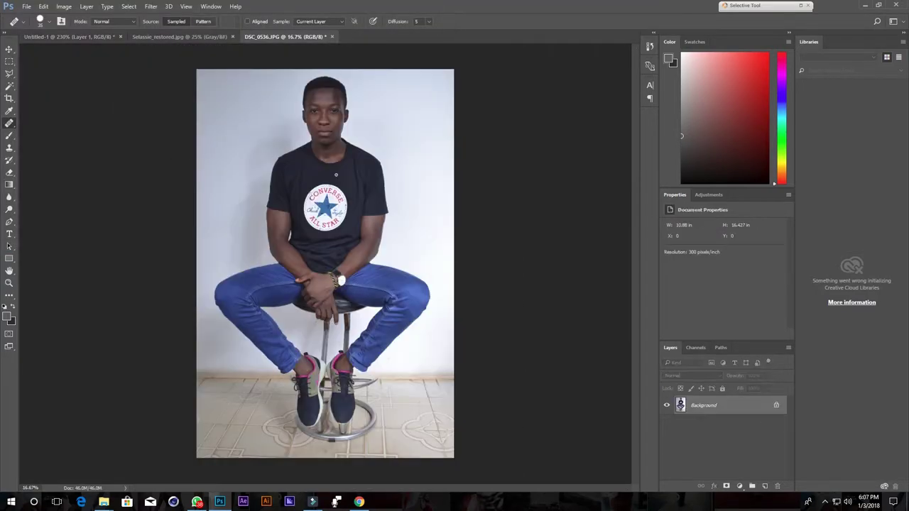
Zoom in on the man's forehead and heal two small spots, ending on the Move tool.
{"action": "scroll", "coordinate": [335, 113], "scroll_direction": "up", "scroll_amount": 2}
{"action": "scroll", "coordinate": [338, 111], "scroll_direction": "up", "scroll_amount": 2}
{"action": "scroll", "coordinate": [339, 107], "scroll_direction": "up", "scroll_amount": 1}
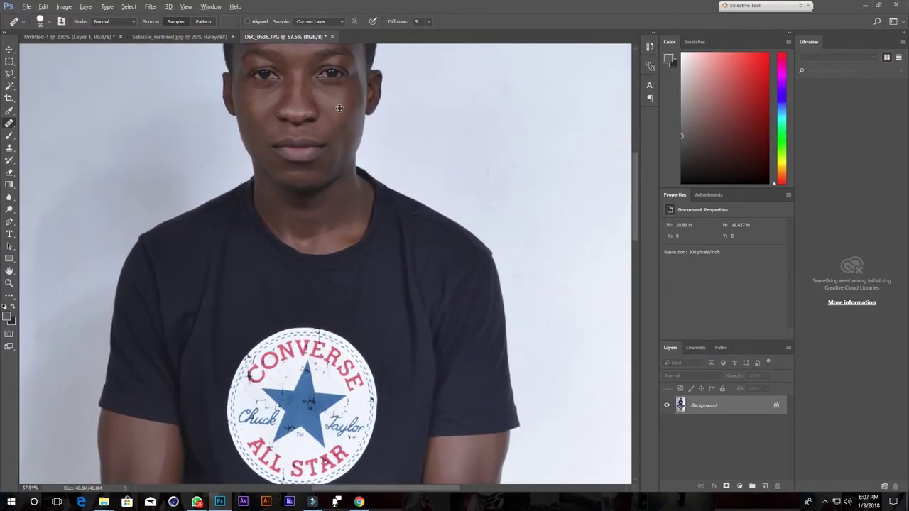
{"action": "scroll", "coordinate": [330, 114], "scroll_direction": "up", "scroll_amount": 1}
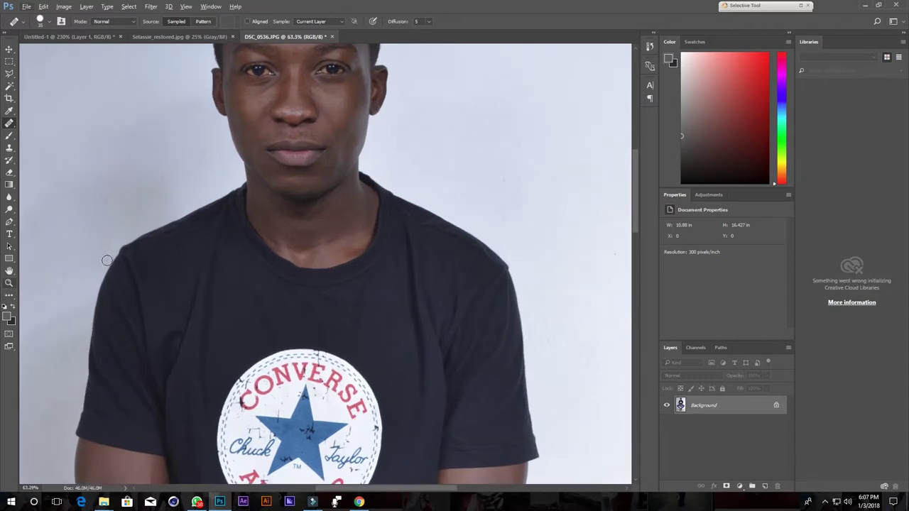
{"action": "scroll", "coordinate": [302, 100], "scroll_direction": "up", "scroll_amount": 2}
{"action": "scroll", "coordinate": [295, 114], "scroll_direction": "up", "scroll_amount": 4}
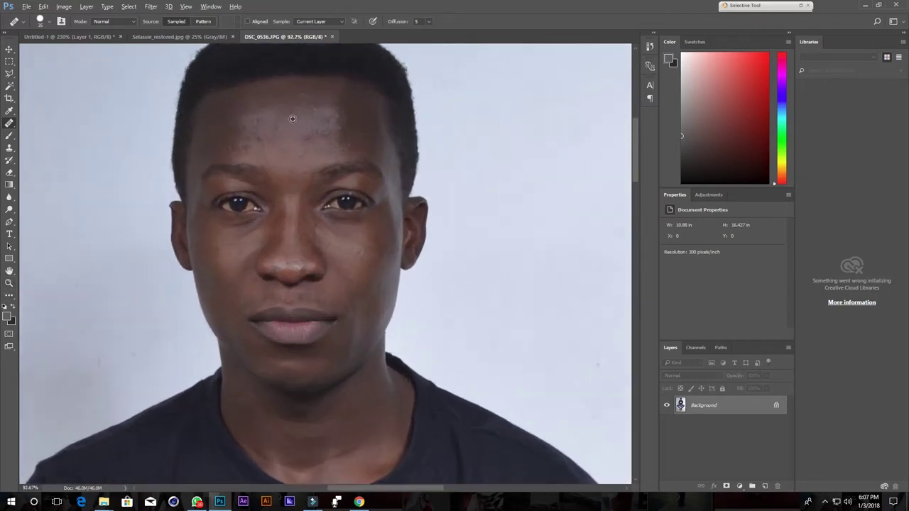
{"action": "scroll", "coordinate": [291, 118], "scroll_direction": "up", "scroll_amount": 4}
{"action": "scroll", "coordinate": [292, 118], "scroll_direction": "up", "scroll_amount": 1}
{"action": "left_click", "coordinate": [296, 136]}
{"action": "scroll", "coordinate": [298, 135], "scroll_direction": "up", "scroll_amount": 1}
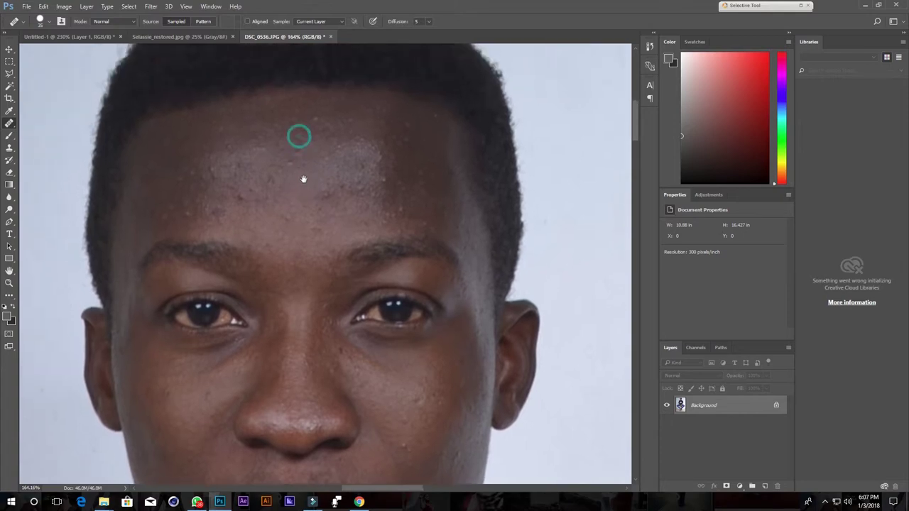
{"action": "left_click", "coordinate": [360, 186]}
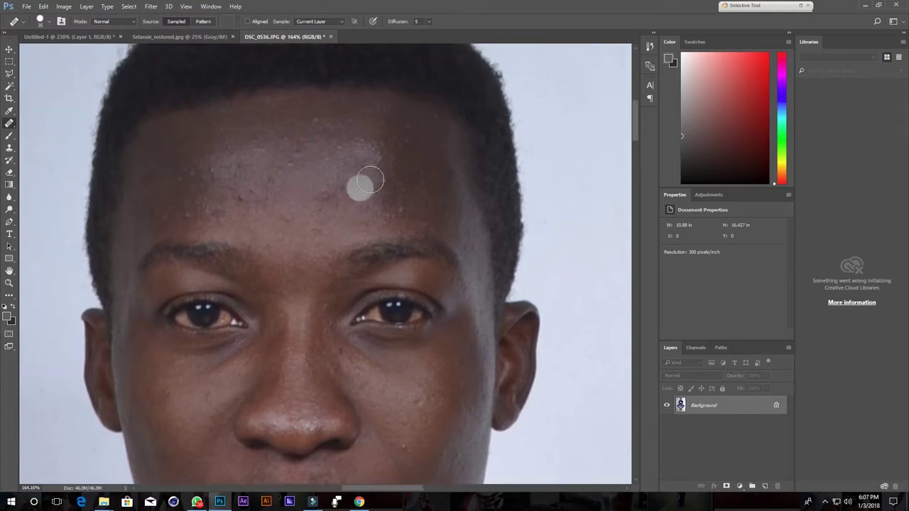
{"action": "left_click", "coordinate": [9, 49]}
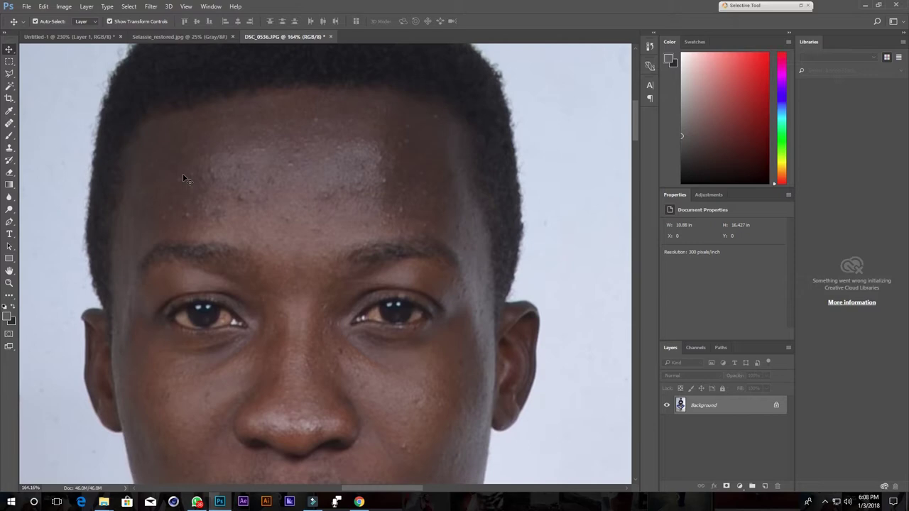
Heal a first forehead blemish with the Healing Brush and sample clean forehead skin.
{"action": "left_click", "coordinate": [10, 122]}
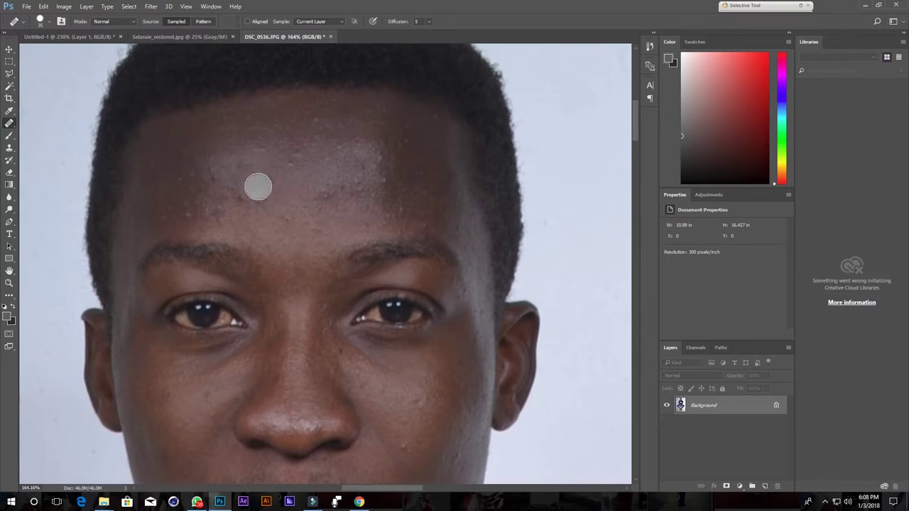
{"action": "scroll", "coordinate": [291, 205], "scroll_direction": "up", "scroll_amount": 2}
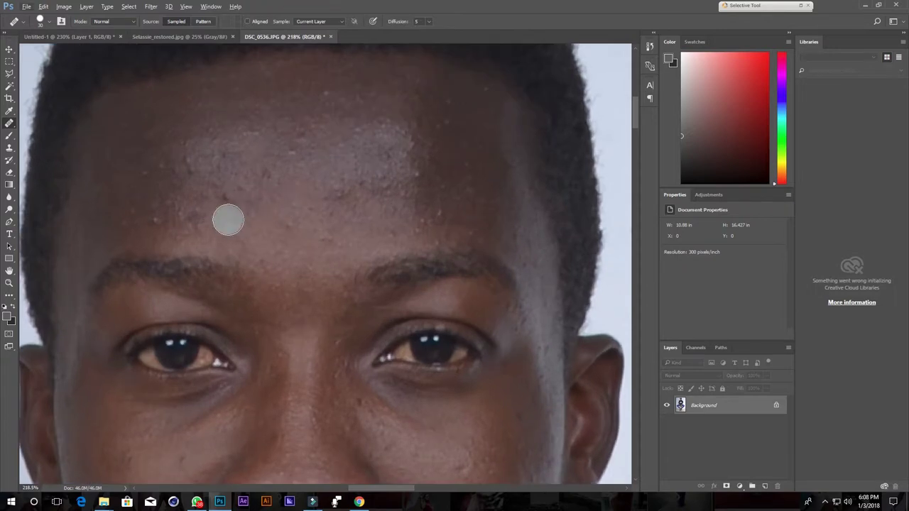
{"action": "left_click_drag", "start_coordinate": [230, 212], "coordinate": [229, 215]}
{"action": "left_click", "coordinate": [9, 49]}
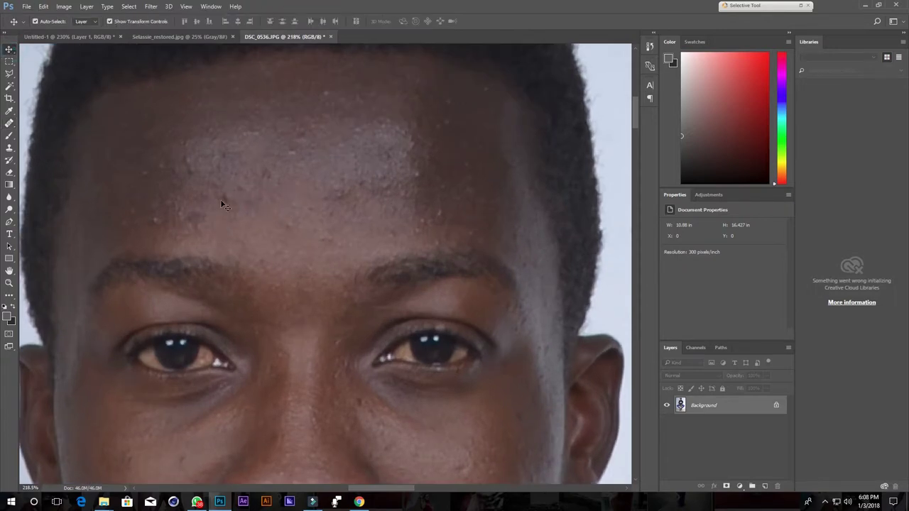
{"action": "left_click", "coordinate": [11, 125]}
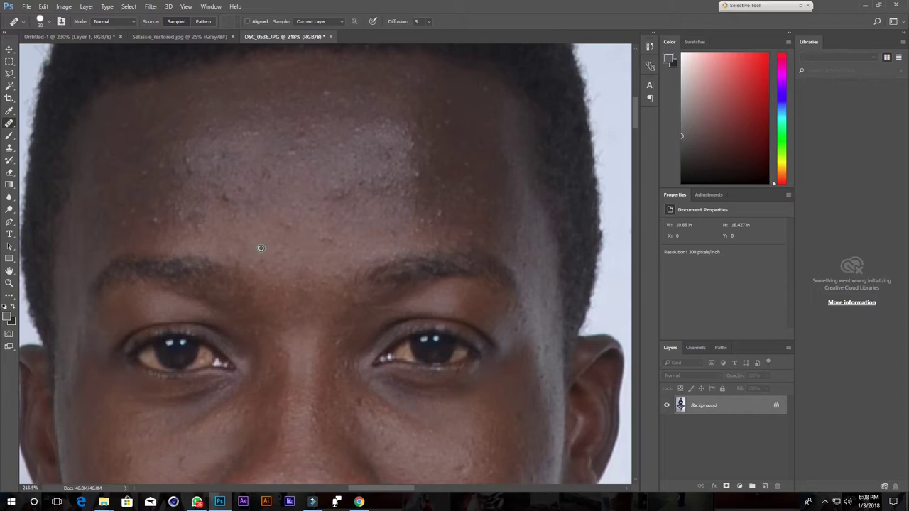
{"action": "left_click", "coordinate": [260, 247], "text": "alt"}
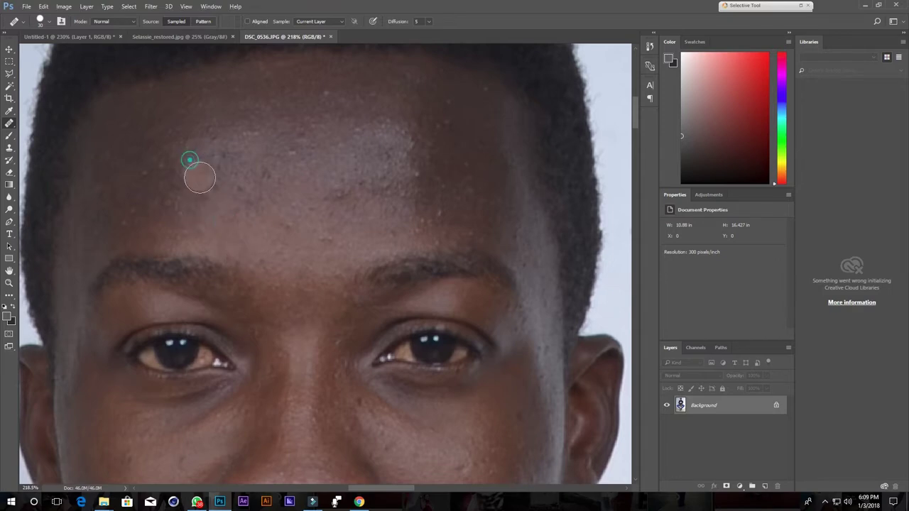
Set a new forehead source and heal spots across the centre and right forehead.
{"action": "left_click", "coordinate": [155, 183]}
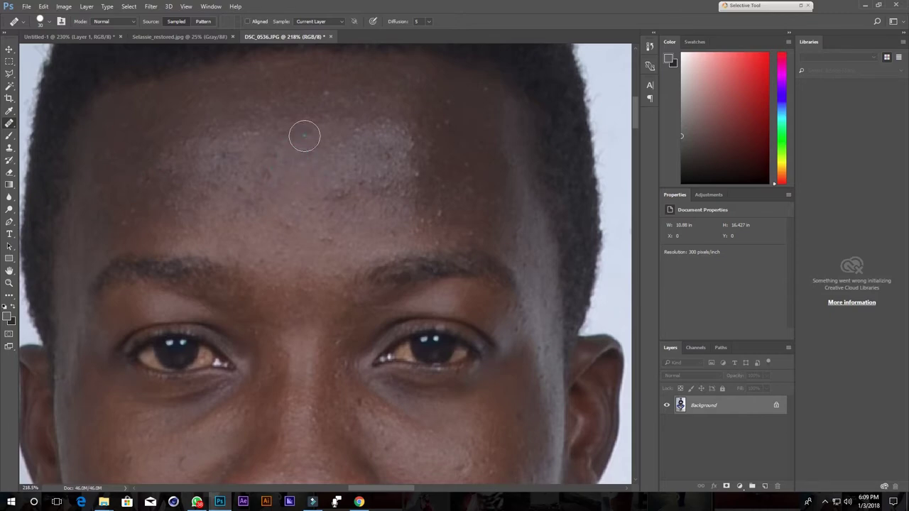
{"action": "left_click", "coordinate": [321, 94]}
{"action": "left_click", "coordinate": [339, 208]}
{"action": "left_click", "coordinate": [324, 241]}
{"action": "left_click", "coordinate": [377, 190]}
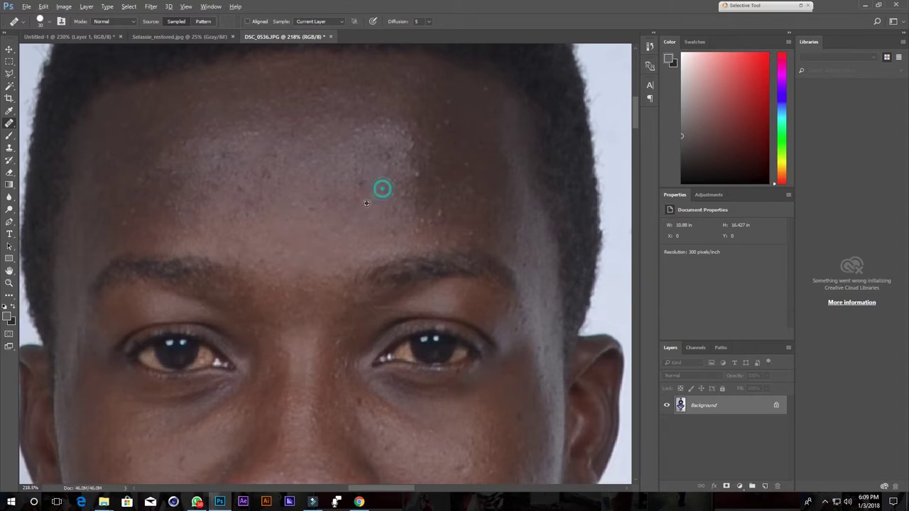
{"action": "left_click", "coordinate": [380, 177]}
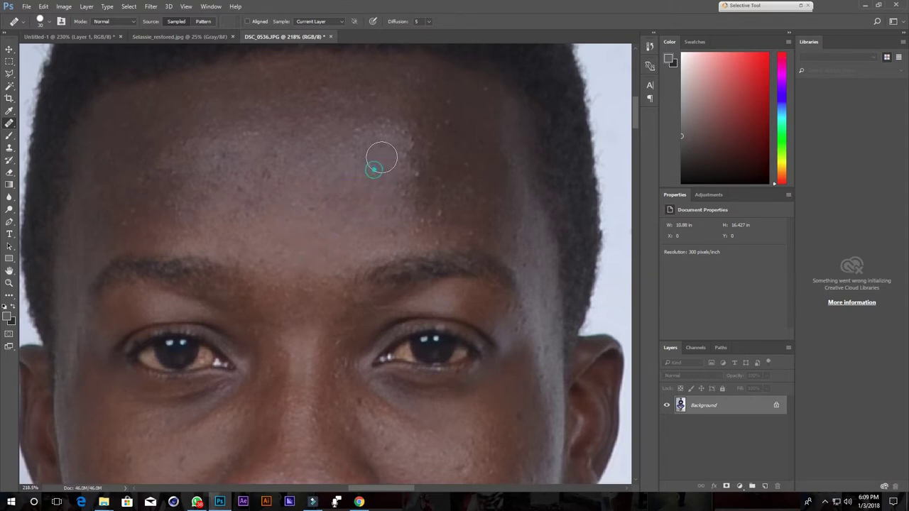
{"action": "left_click", "coordinate": [381, 156]}
{"action": "left_click", "coordinate": [415, 177]}
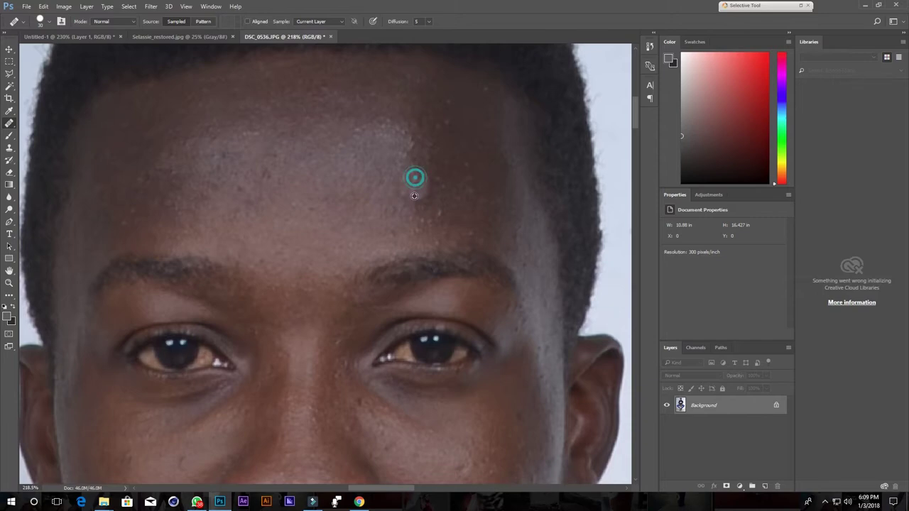
{"action": "left_click", "coordinate": [469, 208]}
{"action": "left_click", "coordinate": [440, 127]}
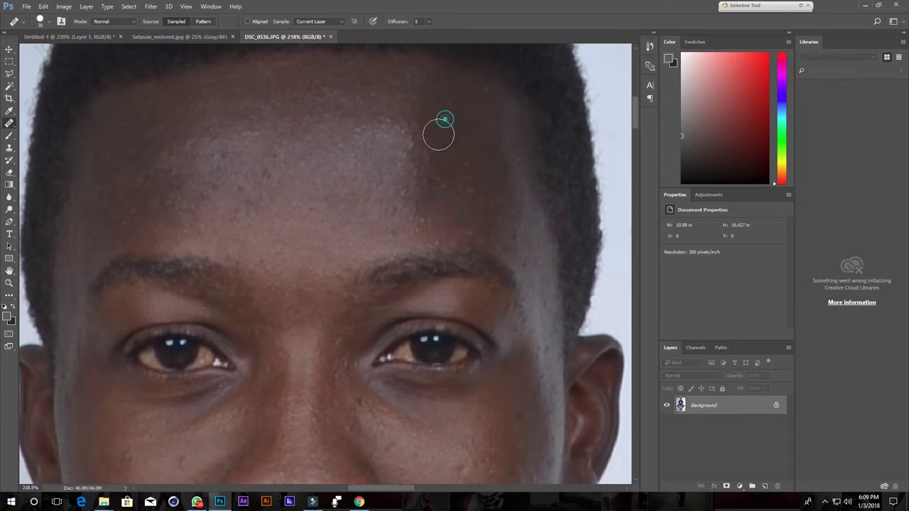
{"action": "left_click", "coordinate": [416, 146]}
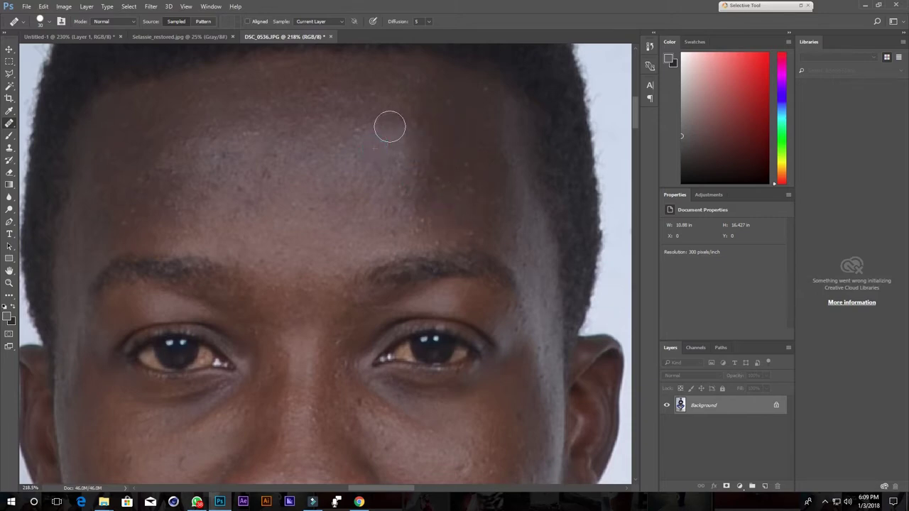
Resample clean skin at the top of the forehead and heal nearby upper and right spots.
{"action": "left_click", "coordinate": [383, 92], "text": "alt"}
{"action": "left_click", "coordinate": [398, 129]}
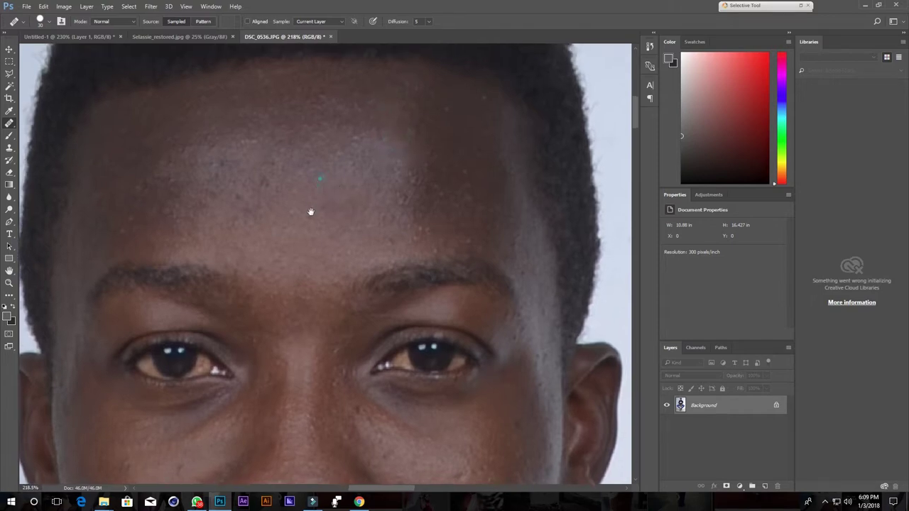
{"action": "scroll", "coordinate": [311, 211], "scroll_direction": "up", "scroll_amount": 3}
{"action": "left_click", "coordinate": [357, 152], "text": "alt"}
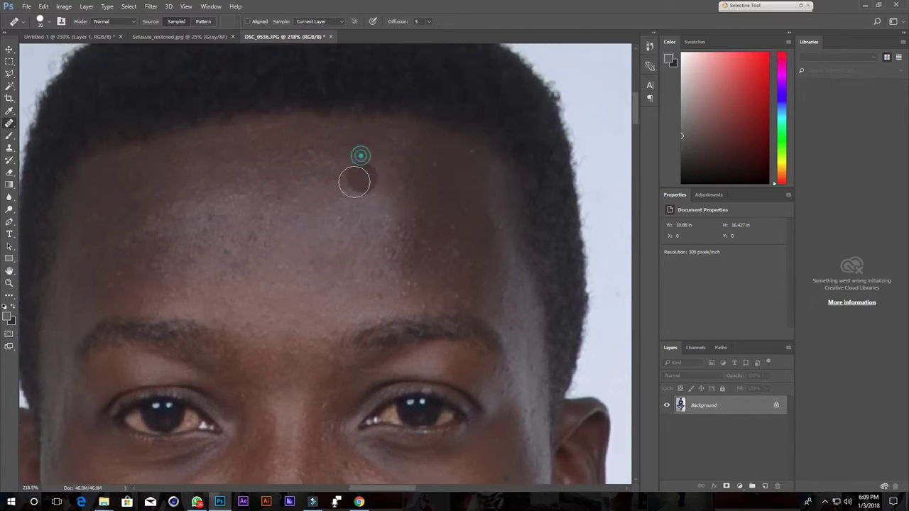
{"action": "left_click", "coordinate": [310, 197], "text": "alt"}
{"action": "left_click", "coordinate": [341, 191]}
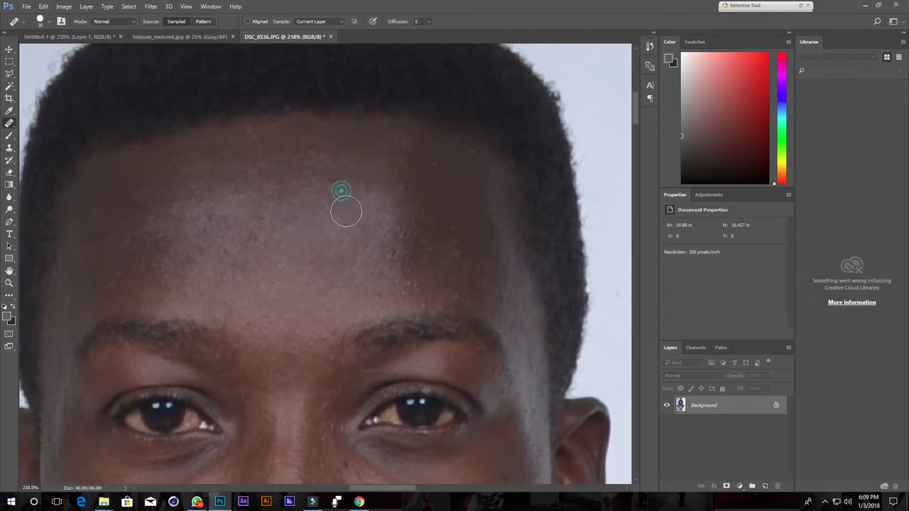
{"action": "left_click", "coordinate": [433, 203]}
{"action": "left_click", "coordinate": [405, 192]}
{"action": "left_click", "coordinate": [486, 205]}
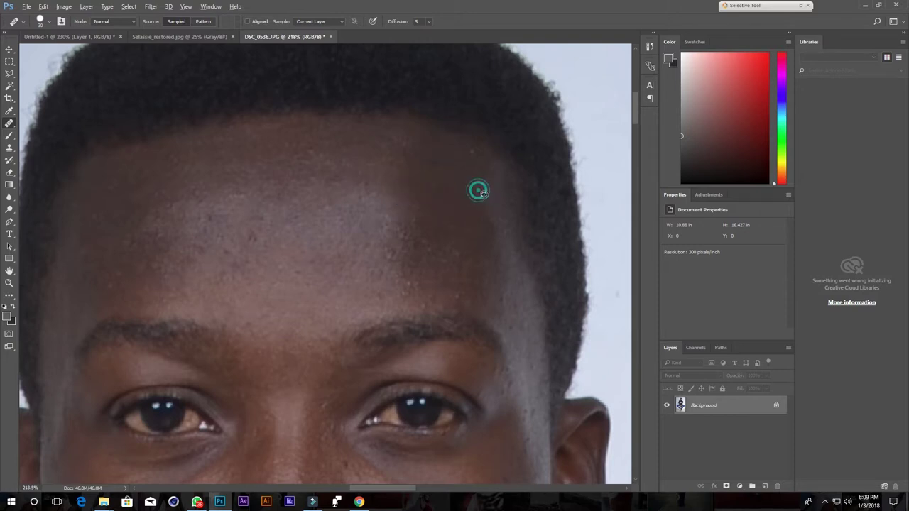
Heal more spots across the upper, lower-right and centre forehead.
{"action": "left_click", "coordinate": [471, 161]}
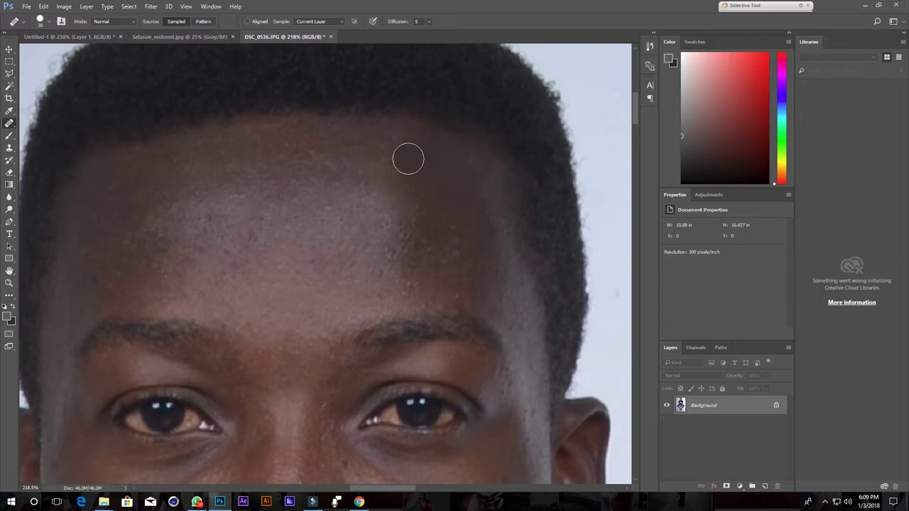
{"action": "left_click", "coordinate": [405, 156]}
{"action": "left_click", "coordinate": [487, 238]}
{"action": "left_click", "coordinate": [458, 230]}
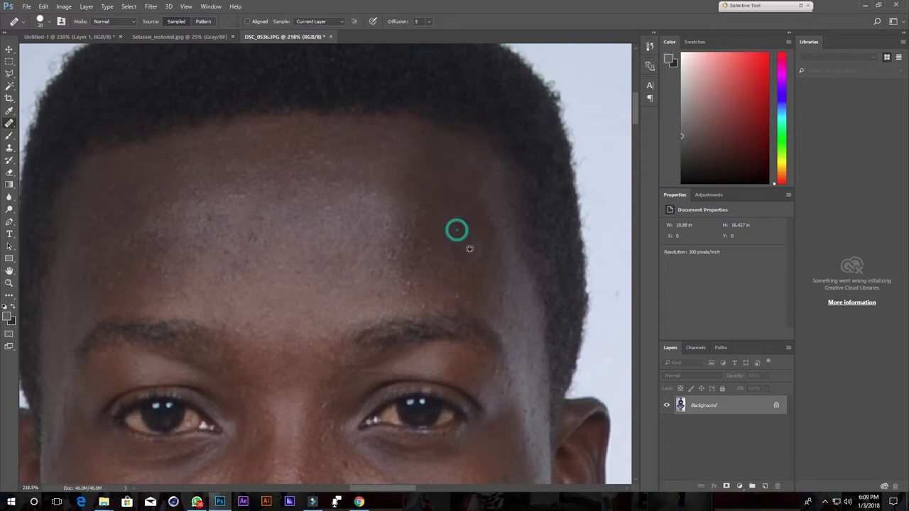
{"action": "left_click", "coordinate": [466, 246]}
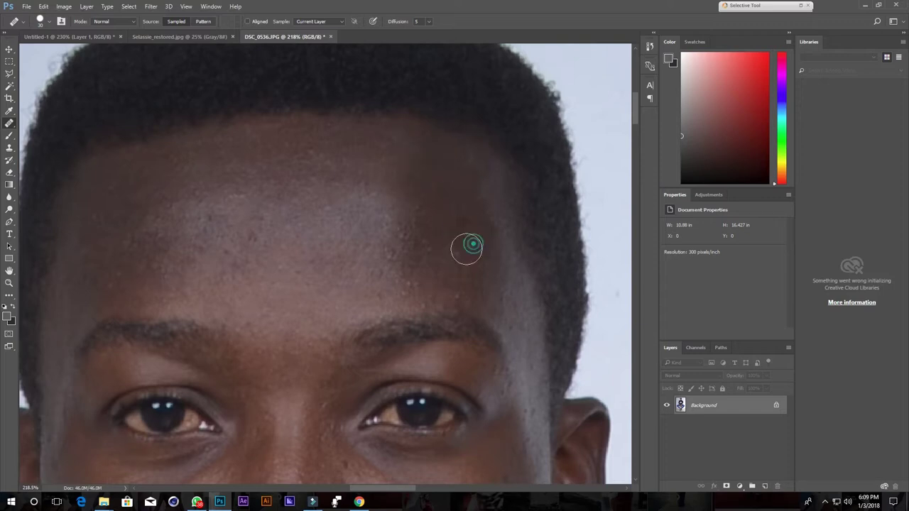
{"action": "left_click", "coordinate": [409, 235]}
{"action": "left_click", "coordinate": [358, 244]}
{"action": "left_click", "coordinate": [373, 196]}
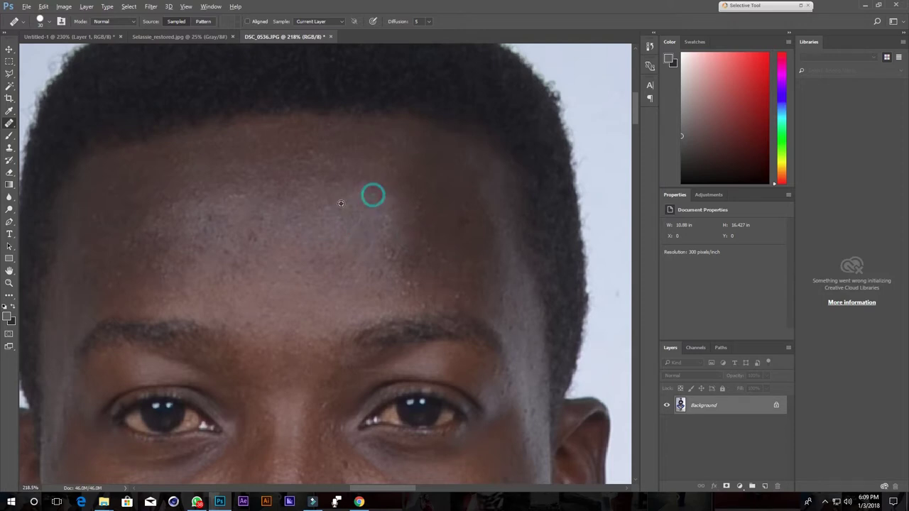
{"action": "left_click", "coordinate": [343, 202]}
{"action": "left_click", "coordinate": [339, 185]}
Sample clean left-forehead skin and heal spots above the left eyebrow.
{"action": "left_click", "coordinate": [203, 178], "text": "alt"}
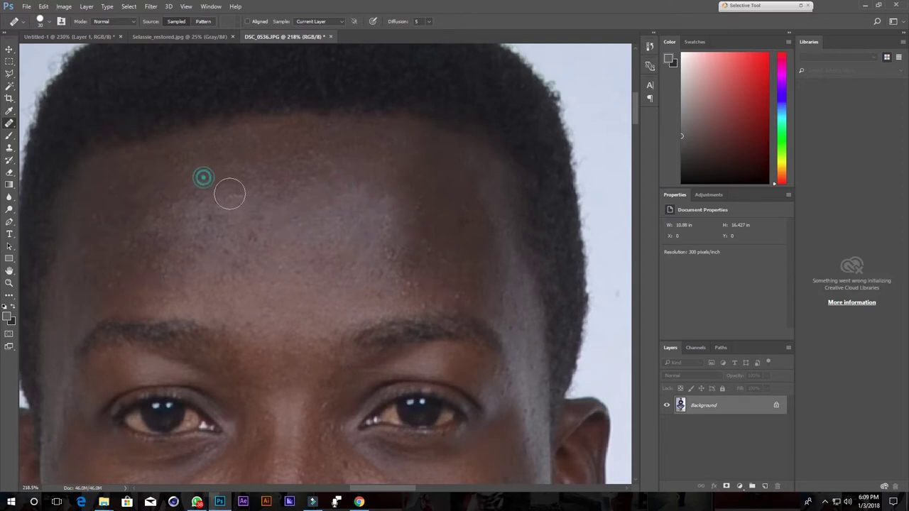
{"action": "left_click", "coordinate": [174, 188], "text": "alt"}
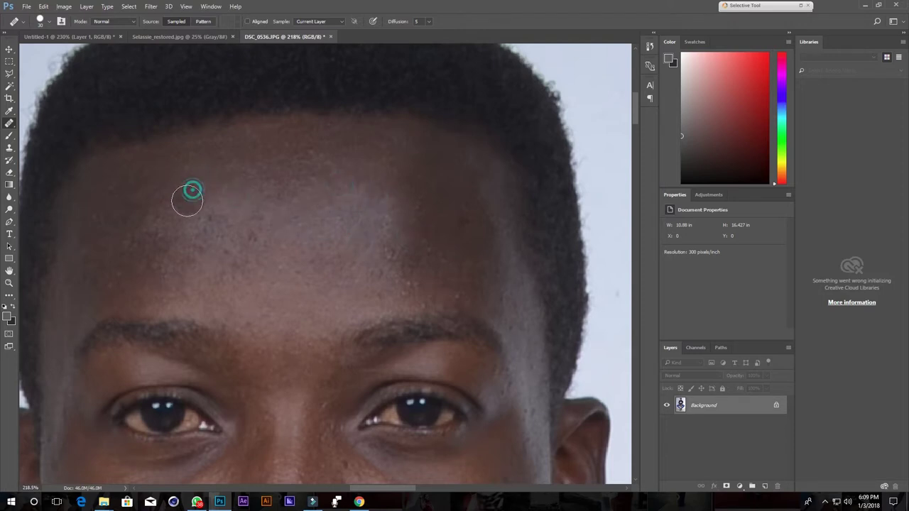
{"action": "left_click", "coordinate": [178, 195]}
{"action": "left_click_drag", "start_coordinate": [196, 272], "coordinate": [270, 215]}
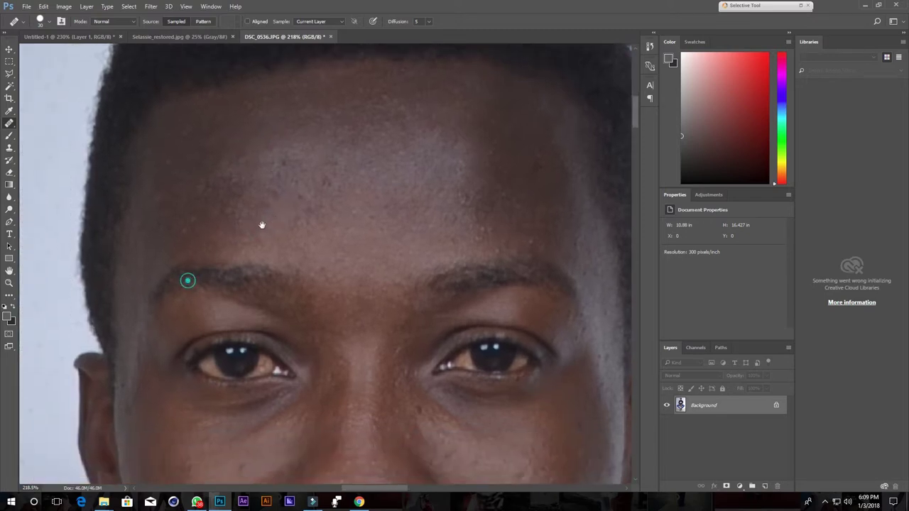
{"action": "left_click", "coordinate": [218, 237]}
{"action": "left_click", "coordinate": [191, 221]}
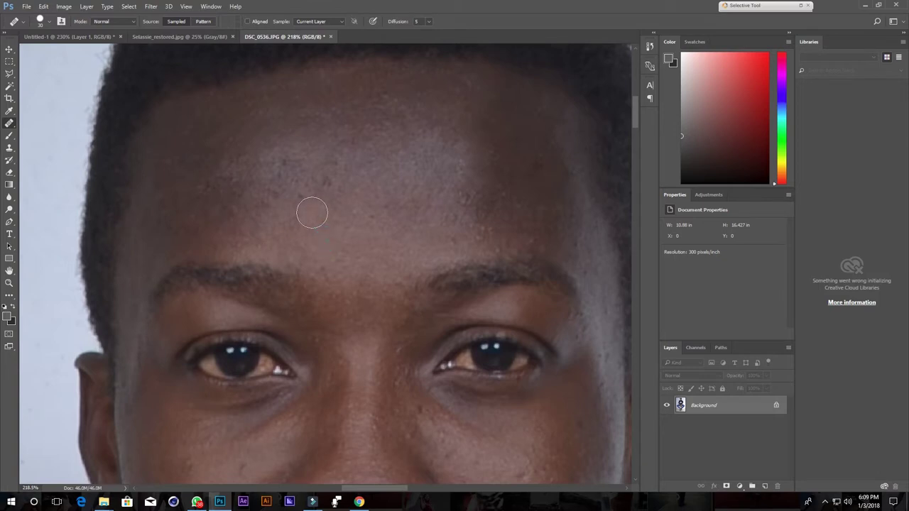
Heal spots across the centre and lower forehead.
{"action": "left_click", "coordinate": [349, 230]}
{"action": "left_click", "coordinate": [303, 201]}
{"action": "left_click", "coordinate": [331, 182]}
{"action": "left_click", "coordinate": [298, 217]}
{"action": "left_click", "coordinate": [260, 237]}
{"action": "left_click", "coordinate": [289, 244]}
{"action": "left_click", "coordinate": [239, 243]}
Heal the last spots on the left forehead, near the top and a dark central patch.
{"action": "left_click", "coordinate": [218, 213]}
{"action": "left_click", "coordinate": [235, 184]}
{"action": "left_click", "coordinate": [211, 209]}
{"action": "left_click", "coordinate": [201, 189]}
{"action": "left_click", "coordinate": [280, 130]}
{"action": "left_click", "coordinate": [282, 178]}
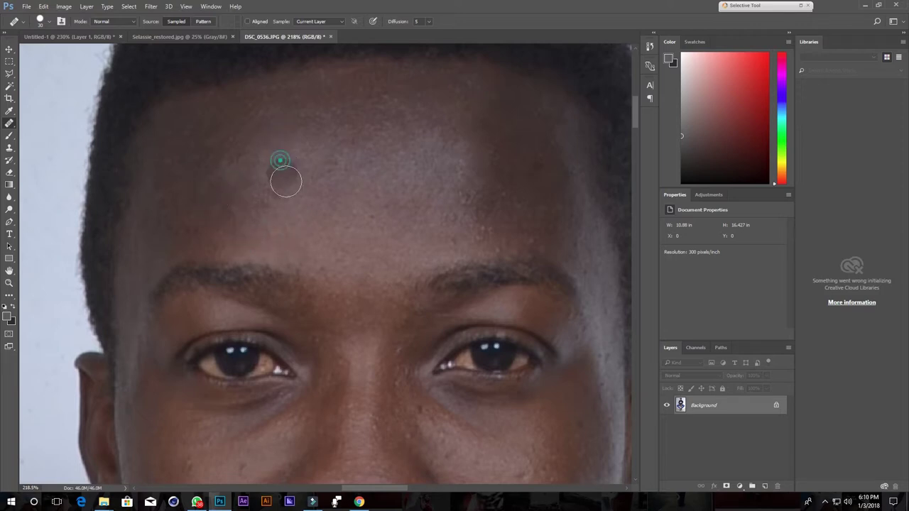
{"action": "left_click", "coordinate": [325, 224]}
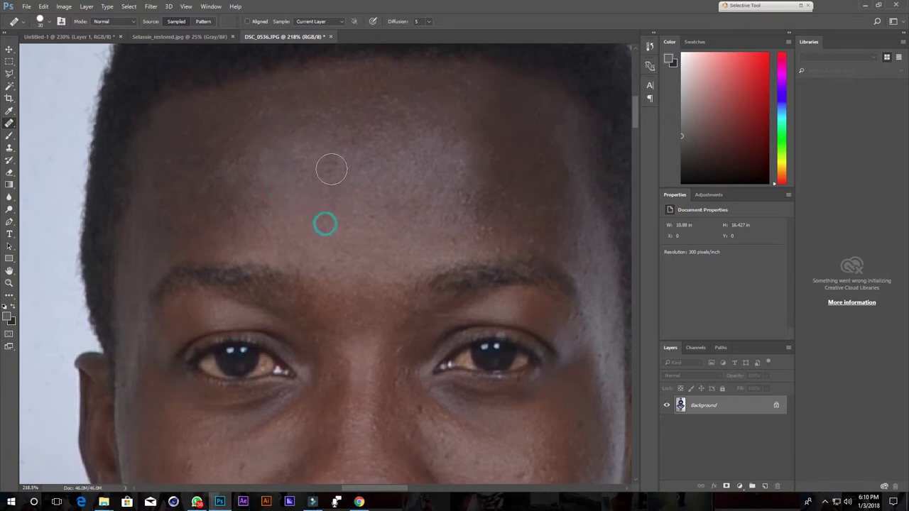
{"action": "left_click", "coordinate": [330, 168]}
{"action": "left_click", "coordinate": [274, 128]}
{"action": "left_click", "coordinate": [262, 155]}
Resample forehead skin and heal spots above the left eyebrow and across the centre.
{"action": "scroll", "coordinate": [348, 240], "scroll_direction": "down", "scroll_amount": 1}
{"action": "scroll", "coordinate": [350, 242], "scroll_direction": "down", "scroll_amount": 1}
{"action": "scroll", "coordinate": [355, 244], "scroll_direction": "down", "scroll_amount": 1}
{"action": "scroll", "coordinate": [355, 244], "scroll_direction": "up", "scroll_amount": 2}
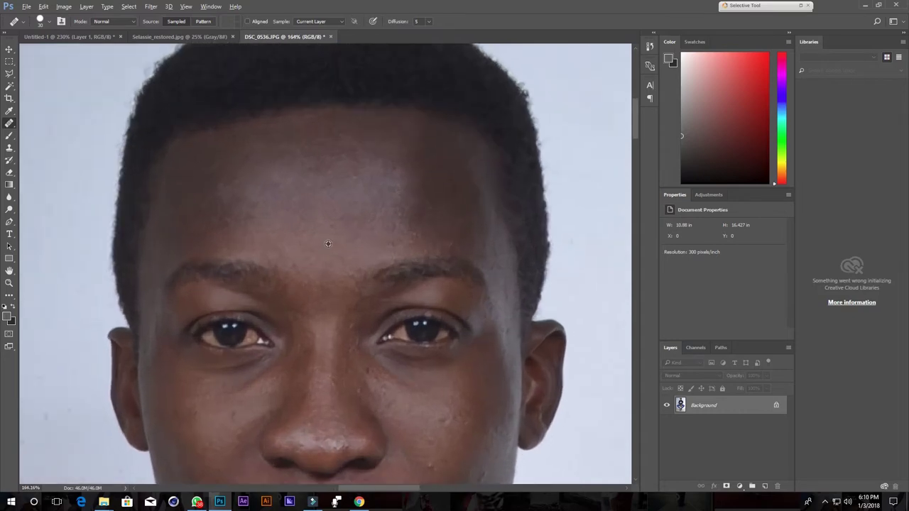
{"action": "left_click", "coordinate": [283, 237], "text": "alt"}
{"action": "left_click", "coordinate": [256, 213]}
{"action": "left_click", "coordinate": [256, 200]}
{"action": "left_click", "coordinate": [237, 179]}
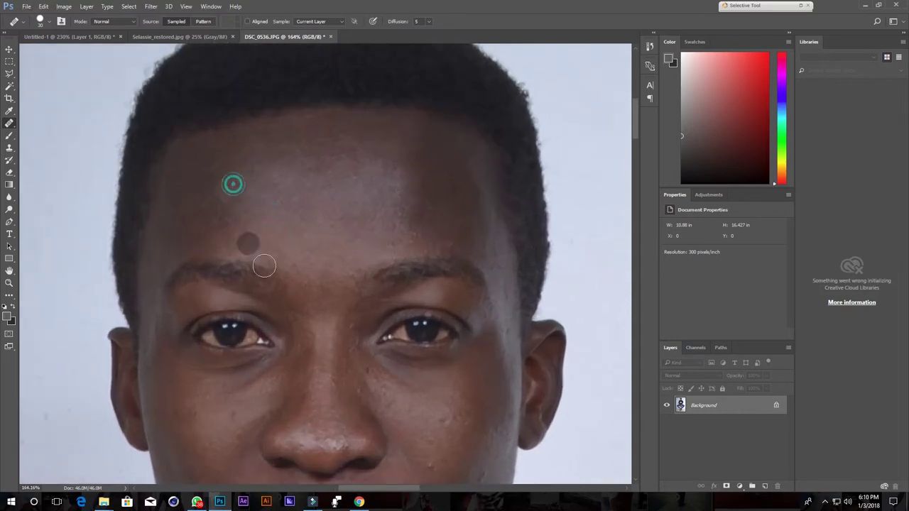
{"action": "left_click", "coordinate": [271, 205], "text": "alt"}
{"action": "left_click", "coordinate": [291, 177]}
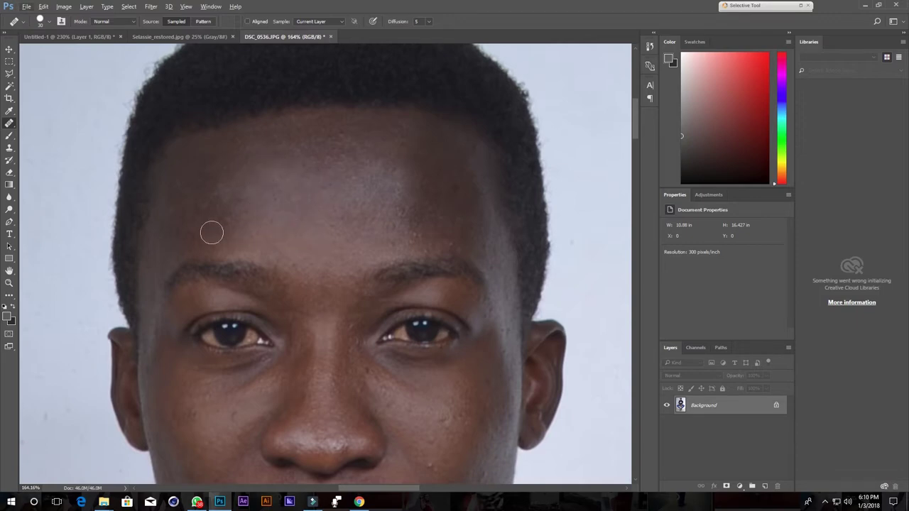
{"action": "left_click_drag", "start_coordinate": [266, 200], "coordinate": [281, 200]}
{"action": "left_click_drag", "start_coordinate": [362, 204], "coordinate": [341, 204]}
Resample upper-left skin and heal a stripe down the left forehead plus a dark spot.
{"action": "scroll", "coordinate": [252, 201], "scroll_direction": "up", "scroll_amount": 2}
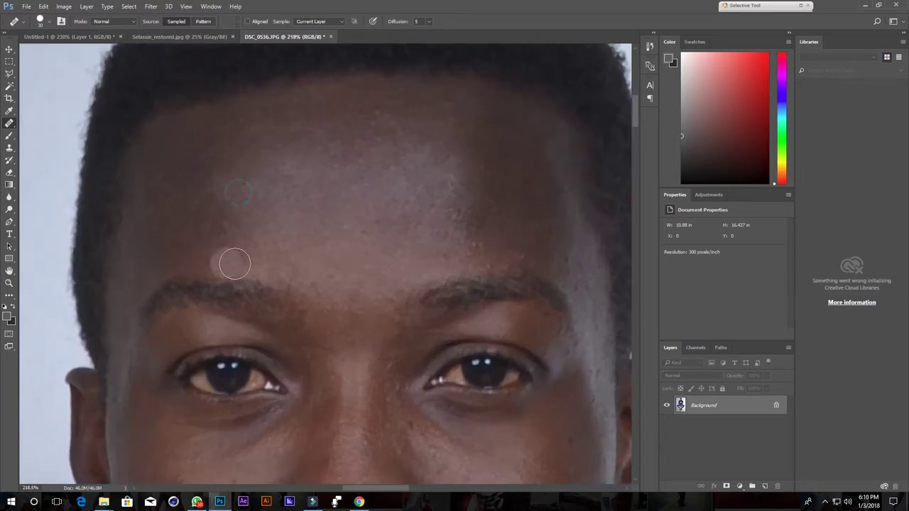
{"action": "left_click", "coordinate": [234, 141], "text": "alt"}
{"action": "left_click_drag", "start_coordinate": [226, 179], "coordinate": [231, 226]}
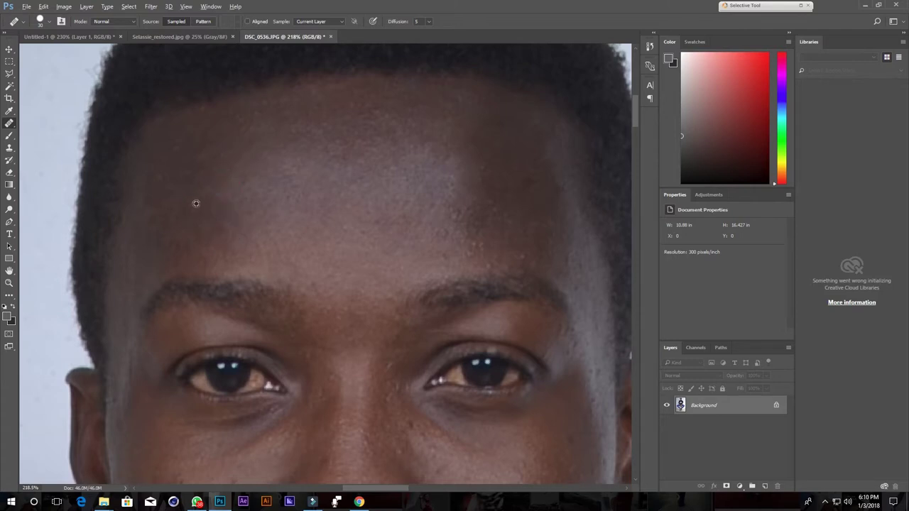
{"action": "left_click", "coordinate": [223, 217], "text": "alt"}
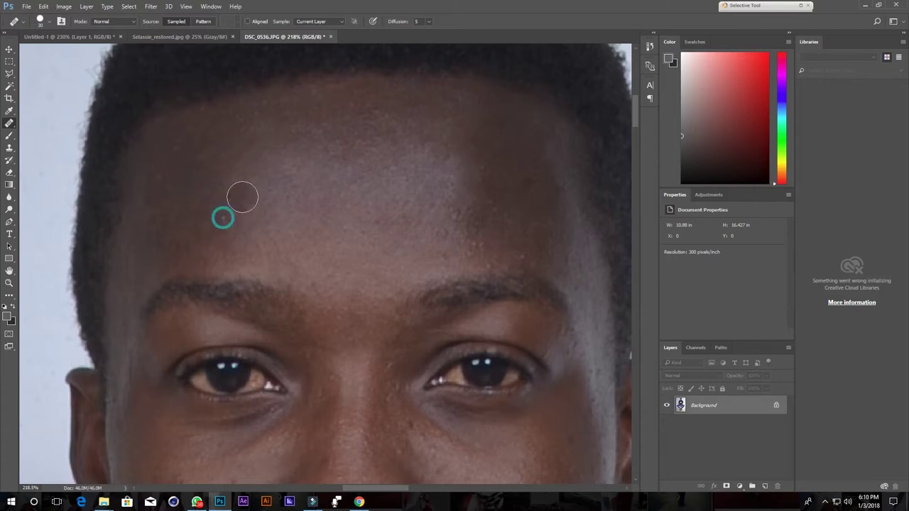
{"action": "left_click", "coordinate": [242, 197], "text": "alt"}
{"action": "mouse_move", "coordinate": [321, 254]}
{"action": "left_mouse_down"}
{"action": "mouse_move", "coordinate": [396, 240]}
{"action": "mouse_move", "coordinate": [322, 249]}
{"action": "left_mouse_up"}
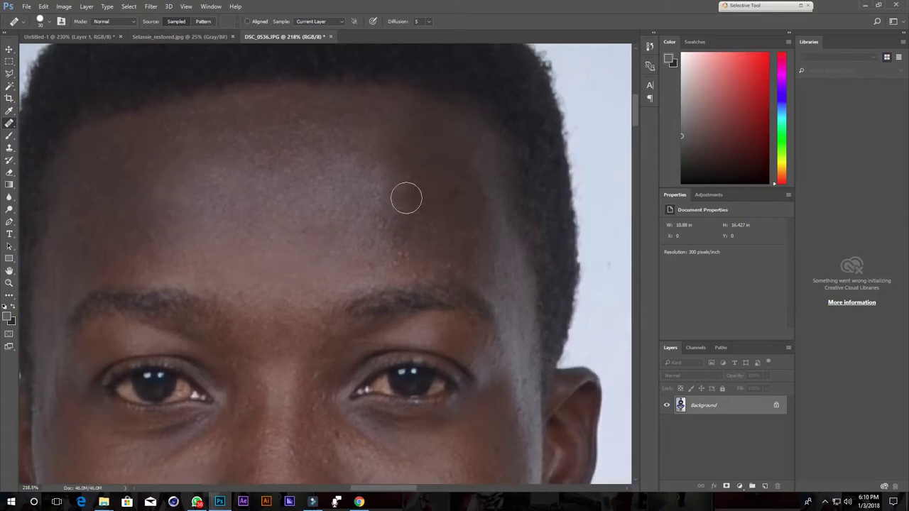
Heal the spots on the right forehead and above the right eyebrow.
{"action": "left_click", "coordinate": [407, 178]}
{"action": "left_click", "coordinate": [396, 138], "text": "alt"}
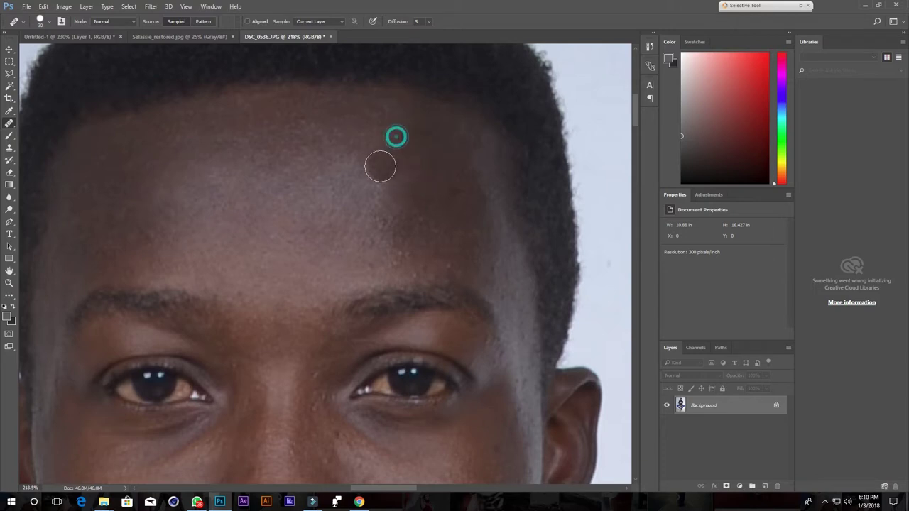
{"action": "left_click", "coordinate": [379, 165]}
{"action": "left_click", "coordinate": [452, 238], "text": "alt"}
{"action": "left_click", "coordinate": [426, 215]}
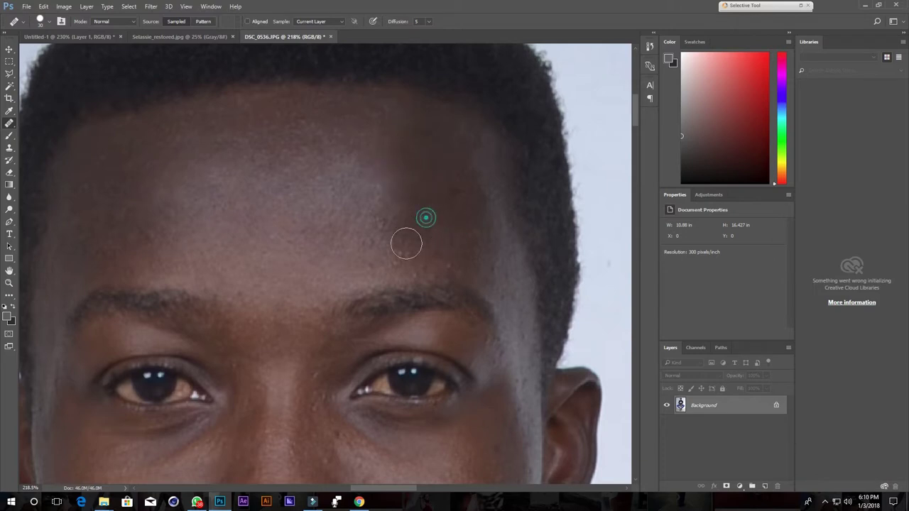
{"action": "left_click", "coordinate": [360, 268]}
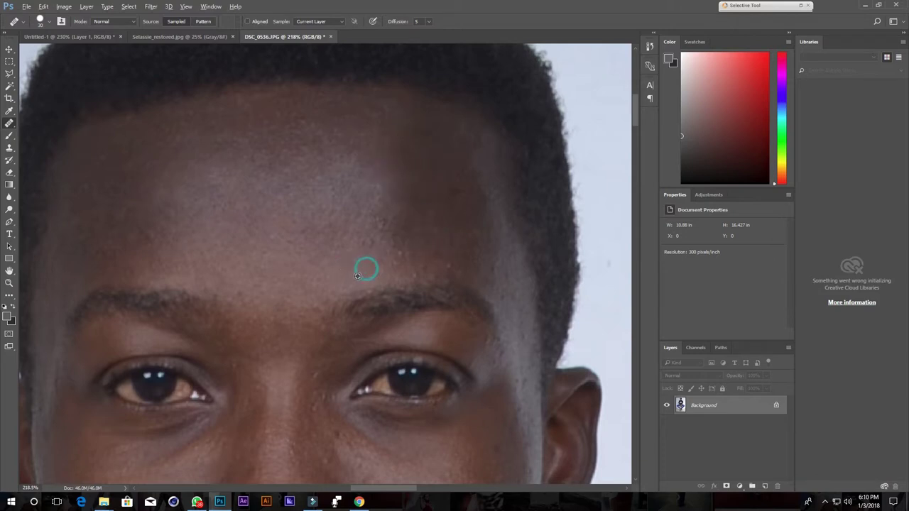
{"action": "left_click", "coordinate": [401, 258]}
{"action": "left_click", "coordinate": [474, 265]}
{"action": "left_click", "coordinate": [444, 262]}
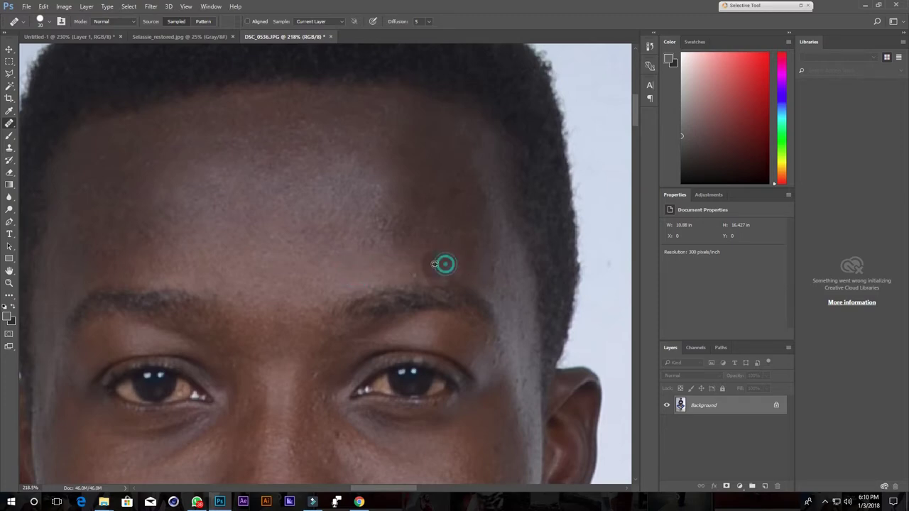
Heal the spots above the right eyebrow, on the forehead and between the eyebrows.
{"action": "left_click", "coordinate": [374, 259]}
{"action": "scroll", "coordinate": [312, 244], "scroll_direction": "down", "scroll_amount": 3}
{"action": "scroll", "coordinate": [306, 244], "scroll_direction": "down", "scroll_amount": 1}
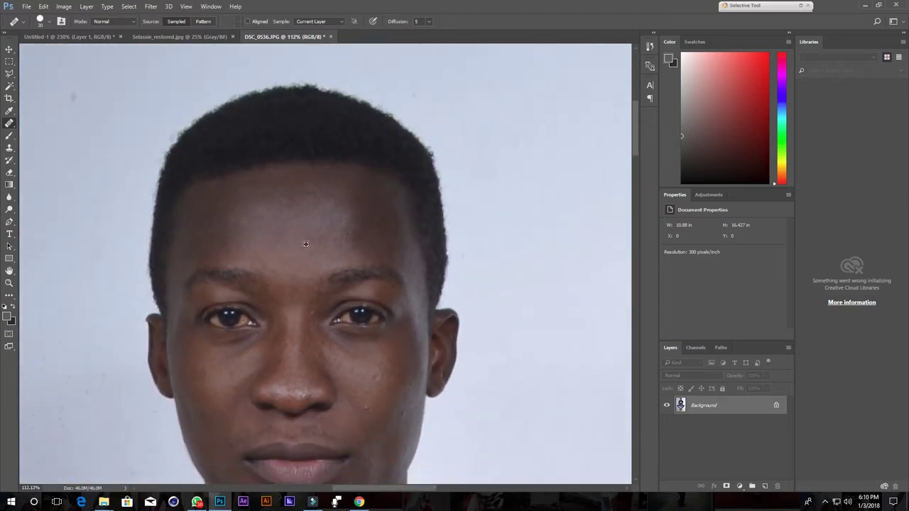
{"action": "scroll", "coordinate": [305, 244], "scroll_direction": "down", "scroll_amount": 2}
{"action": "scroll", "coordinate": [305, 244], "scroll_direction": "down", "scroll_amount": 1}
{"action": "scroll", "coordinate": [306, 244], "scroll_direction": "down", "scroll_amount": 1}
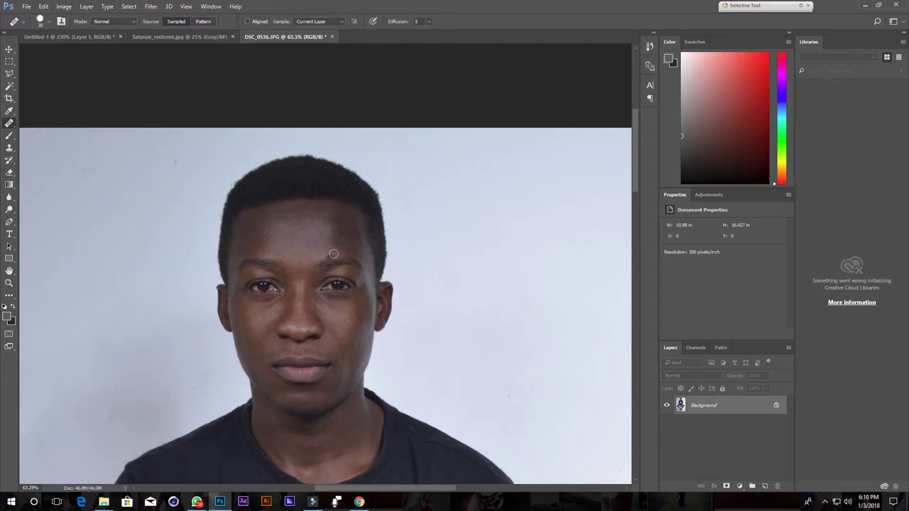
{"action": "left_click", "coordinate": [289, 230]}
{"action": "left_click", "coordinate": [312, 264]}
{"action": "scroll", "coordinate": [302, 290], "scroll_direction": "up", "scroll_amount": 2}
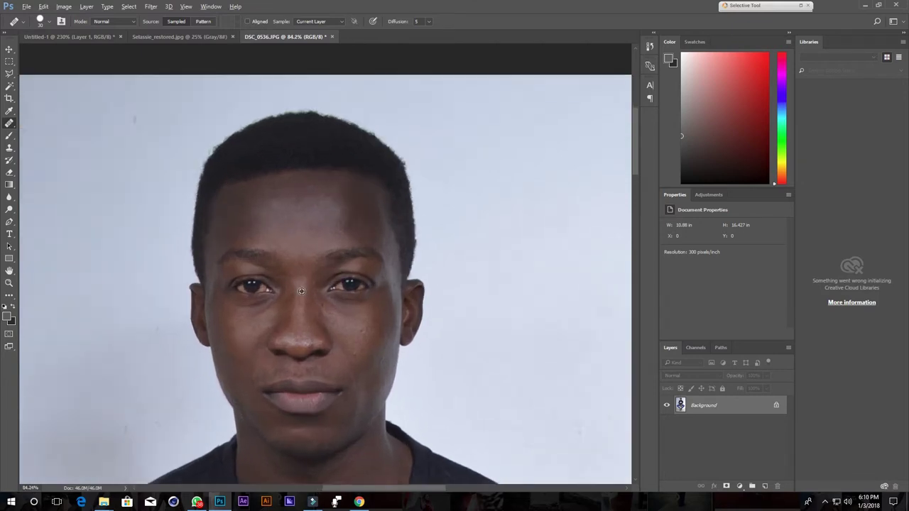
{"action": "scroll", "coordinate": [302, 290], "scroll_direction": "up", "scroll_amount": 2}
{"action": "scroll", "coordinate": [302, 290], "scroll_direction": "up", "scroll_amount": 2}
Heal the dark blemishes on the right and upper cheek using sampled clean cheek skin.
{"action": "left_click", "coordinate": [359, 335]}
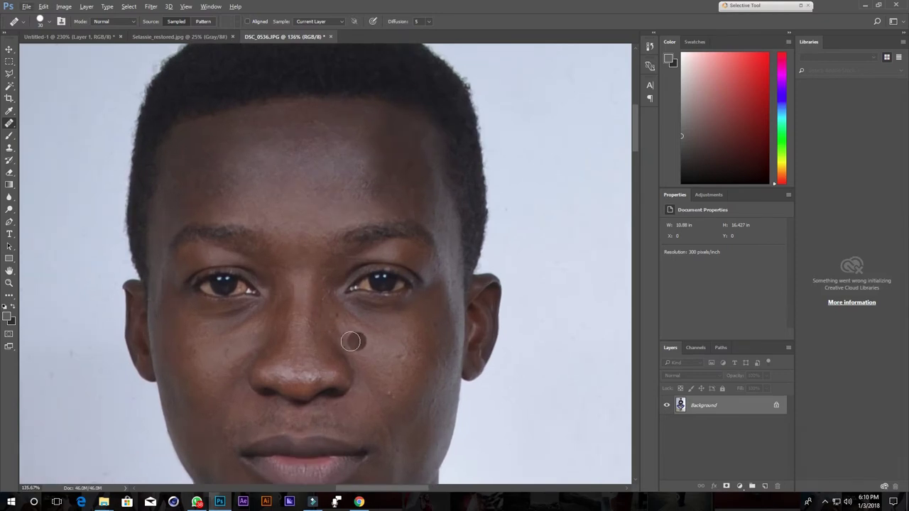
{"action": "scroll", "coordinate": [364, 334], "scroll_direction": "up", "scroll_amount": 2}
{"action": "scroll", "coordinate": [367, 334], "scroll_direction": "up", "scroll_amount": 1}
{"action": "left_click_drag", "start_coordinate": [369, 335], "coordinate": [357, 264]}
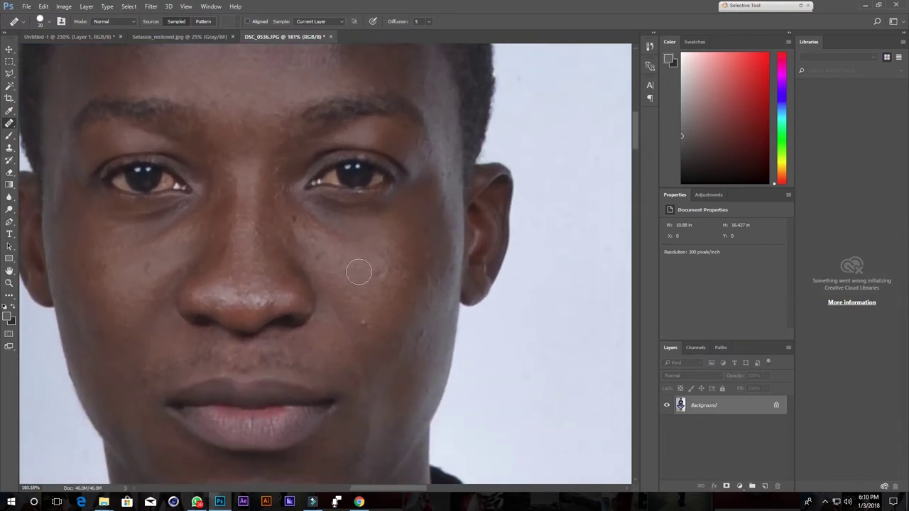
{"action": "left_click", "coordinate": [376, 346]}
{"action": "left_click", "coordinate": [379, 349], "text": "alt"}
{"action": "left_click", "coordinate": [367, 325]}
{"action": "left_click", "coordinate": [405, 371], "text": "alt"}
{"action": "left_click_drag", "start_coordinate": [369, 301], "coordinate": [369, 281]}
{"action": "left_click", "coordinate": [305, 231]}
{"action": "left_click", "coordinate": [108, 294], "text": "alt"}
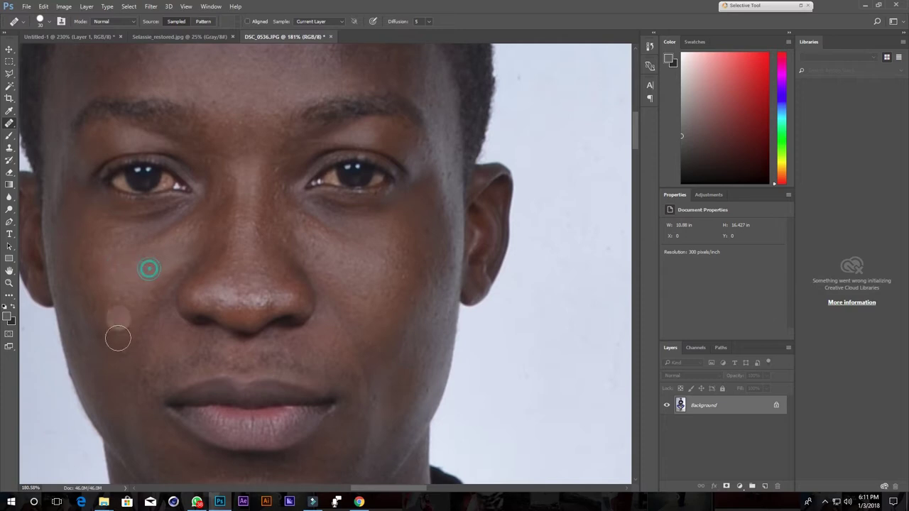
Heal the remaining spots across the forehead using sampled forehead skin.
{"action": "left_click_drag", "start_coordinate": [220, 274], "coordinate": [288, 267]}
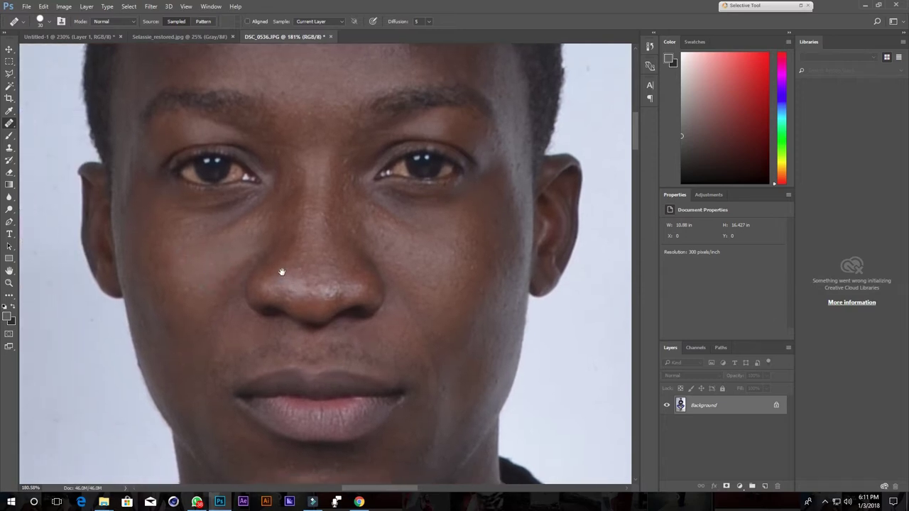
{"action": "left_click_drag", "start_coordinate": [385, 291], "coordinate": [300, 394]}
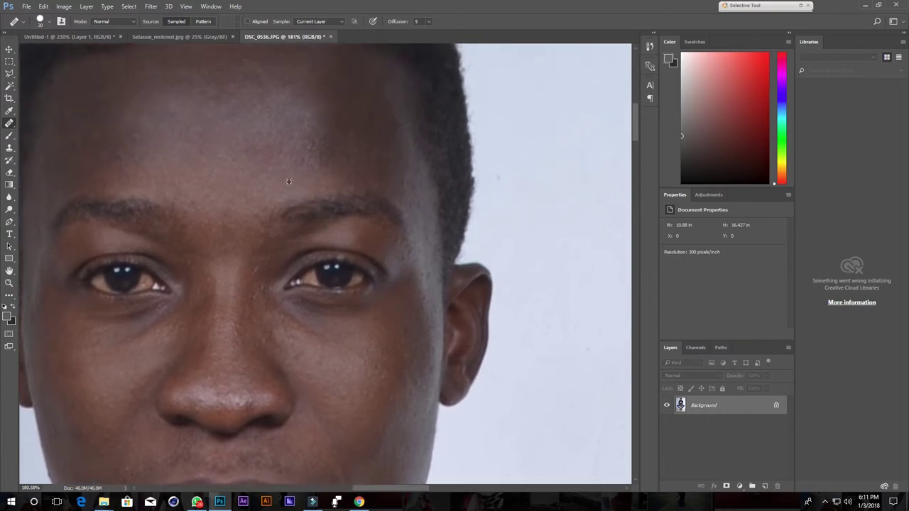
{"action": "left_click", "coordinate": [320, 127], "text": "alt"}
{"action": "left_click", "coordinate": [296, 178]}
{"action": "left_click", "coordinate": [321, 152]}
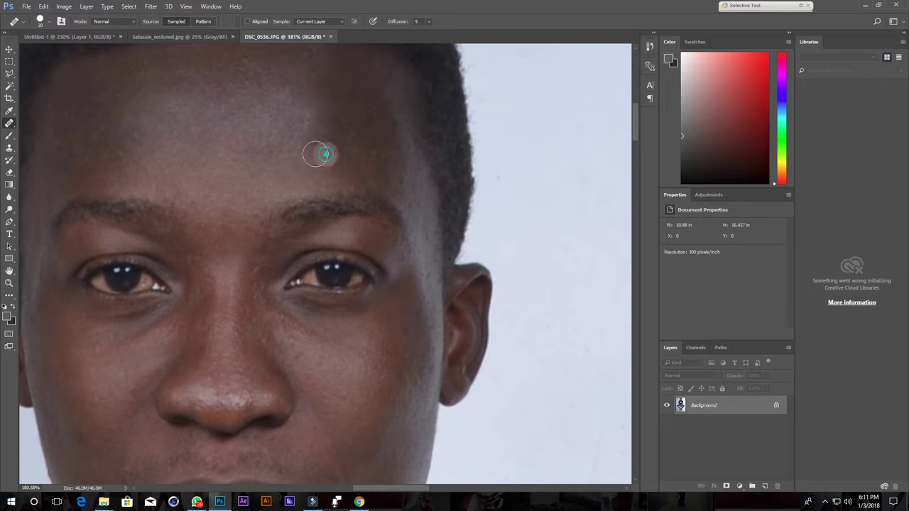
{"action": "left_click_drag", "start_coordinate": [163, 166], "coordinate": [248, 209]}
{"action": "left_click", "coordinate": [215, 163]}
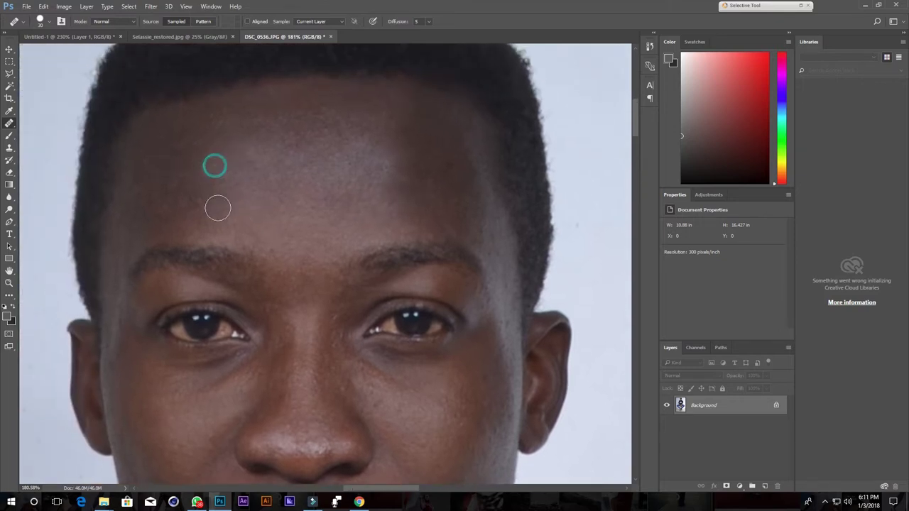
{"action": "left_click", "coordinate": [178, 203], "text": "alt"}
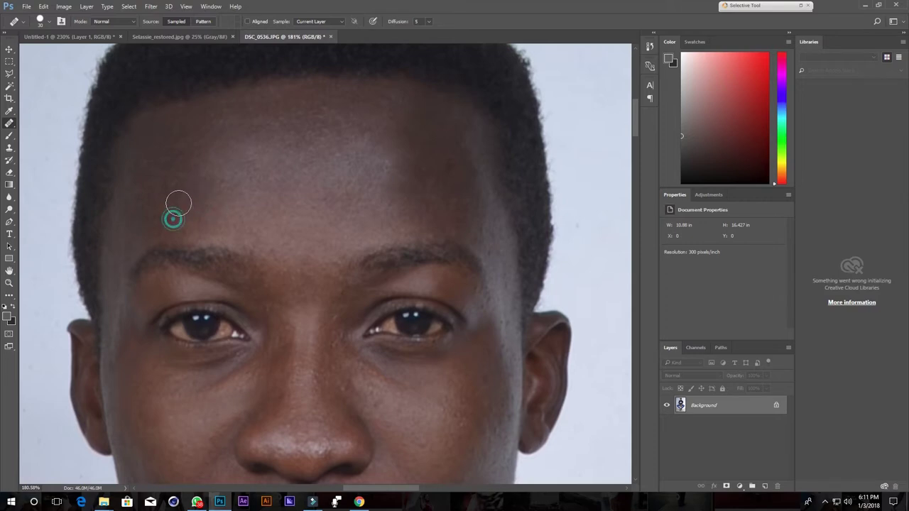
{"action": "left_click", "coordinate": [326, 233]}
{"action": "left_click", "coordinate": [232, 247]}
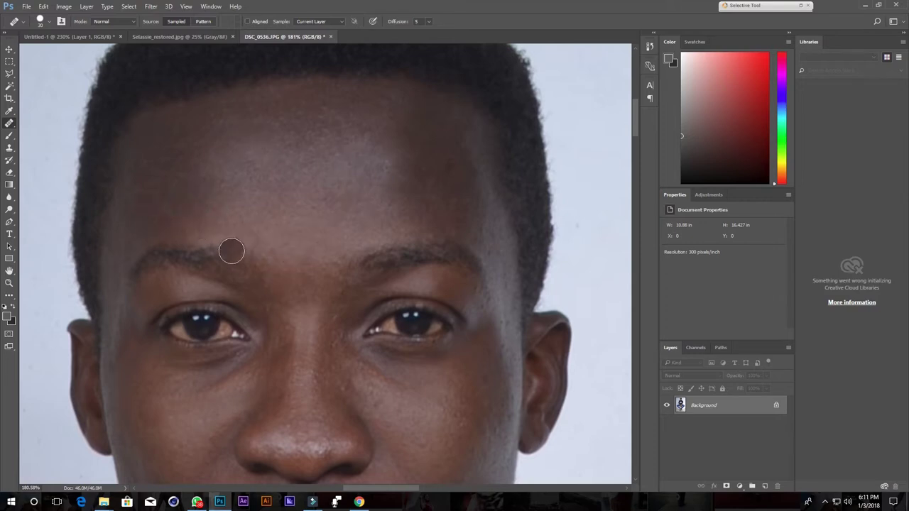
Show the History panel from the Window menu.
{"action": "scroll", "coordinate": [369, 270], "scroll_direction": "down", "scroll_amount": 5}
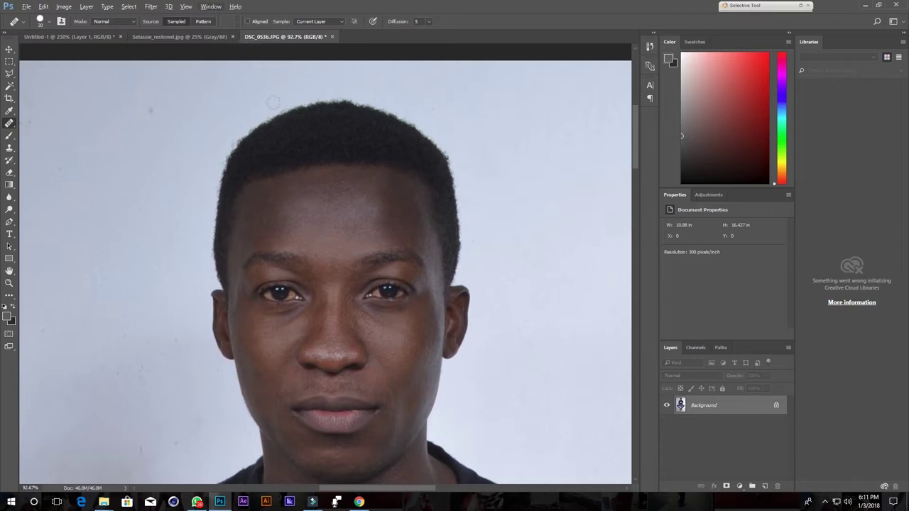
{"action": "left_click", "coordinate": [211, 7]}
{"action": "left_click", "coordinate": [211, 6]}
{"action": "key", "text": "h"}
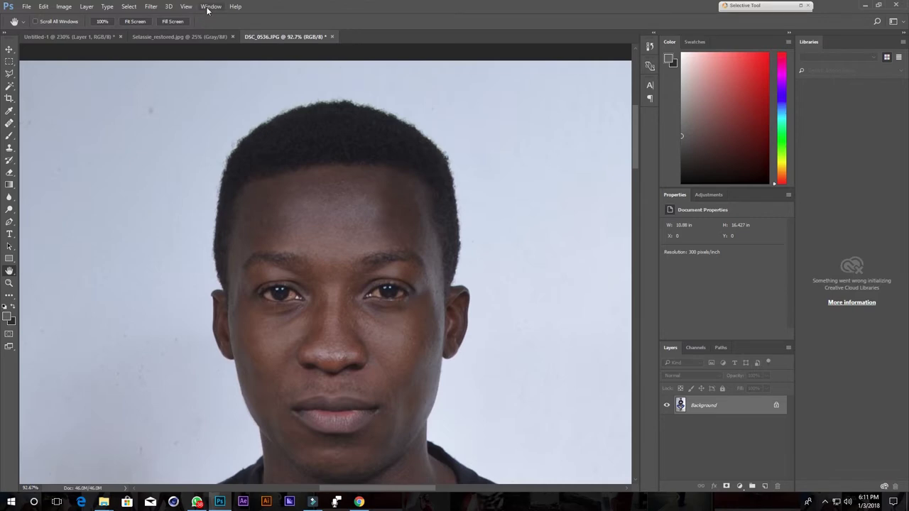
{"action": "left_click", "coordinate": [210, 6]}
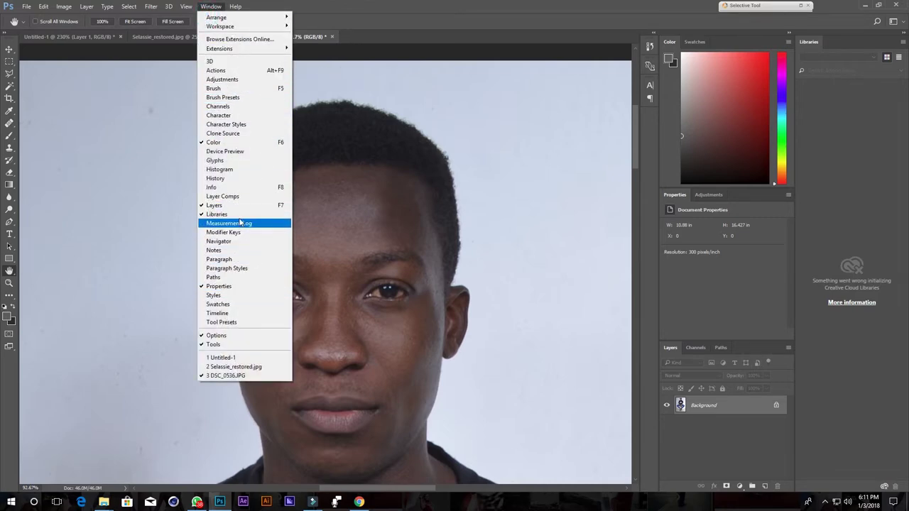
{"action": "left_click", "coordinate": [233, 178]}
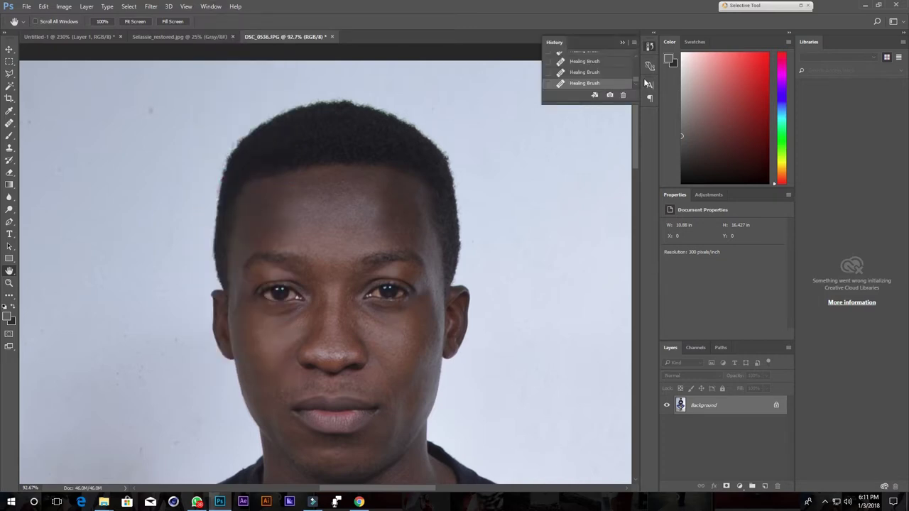
Compare the original DSC_0536.JPG snapshot with the latest Healing Brush state in History.
{"action": "left_click_drag", "start_coordinate": [637, 77], "coordinate": [638, 57]}
{"action": "left_click", "coordinate": [600, 63]}
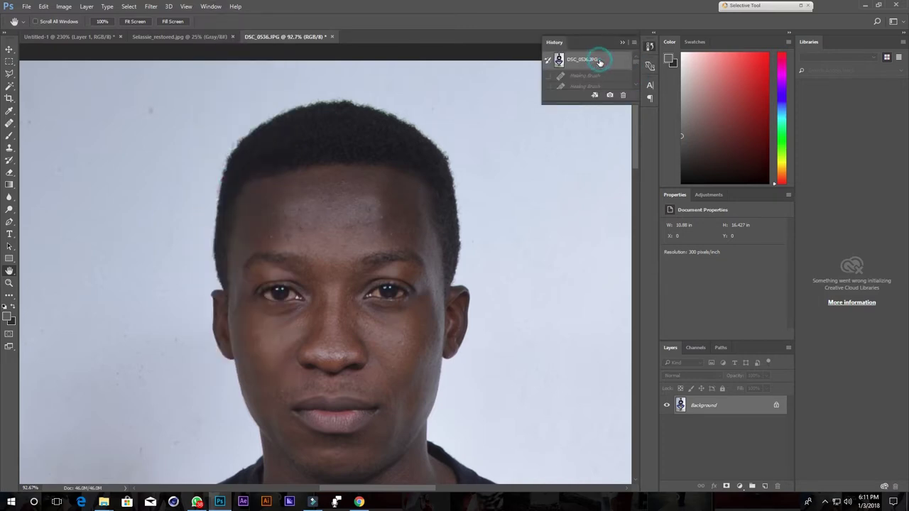
{"action": "scroll", "coordinate": [436, 192], "scroll_direction": "up", "scroll_amount": 2}
{"action": "scroll", "coordinate": [416, 197], "scroll_direction": "up", "scroll_amount": 2}
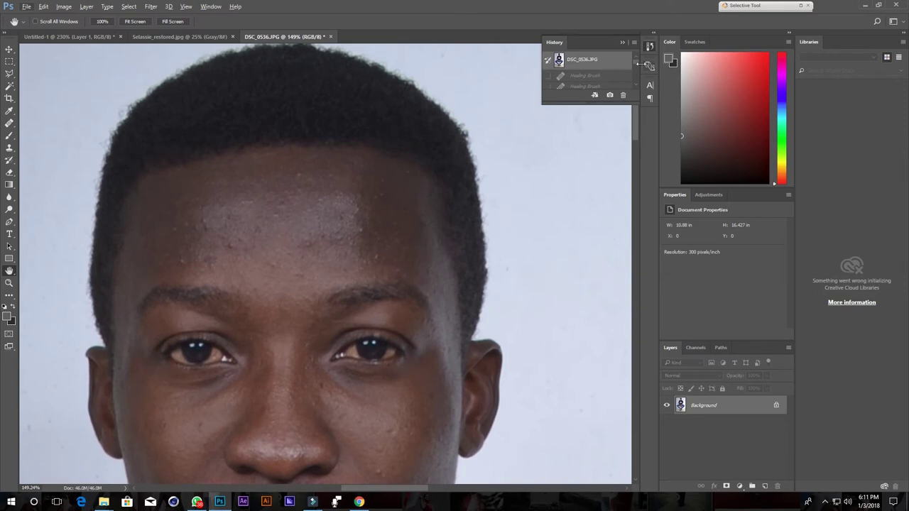
{"action": "left_click_drag", "start_coordinate": [636, 61], "coordinate": [636, 80]}
{"action": "left_click", "coordinate": [593, 84]}
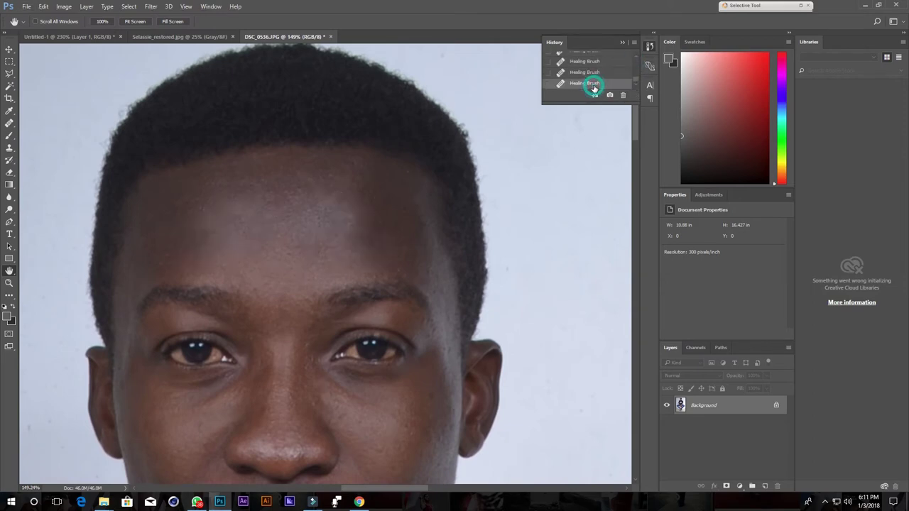
{"action": "left_click_drag", "start_coordinate": [637, 80], "coordinate": [634, 56]}
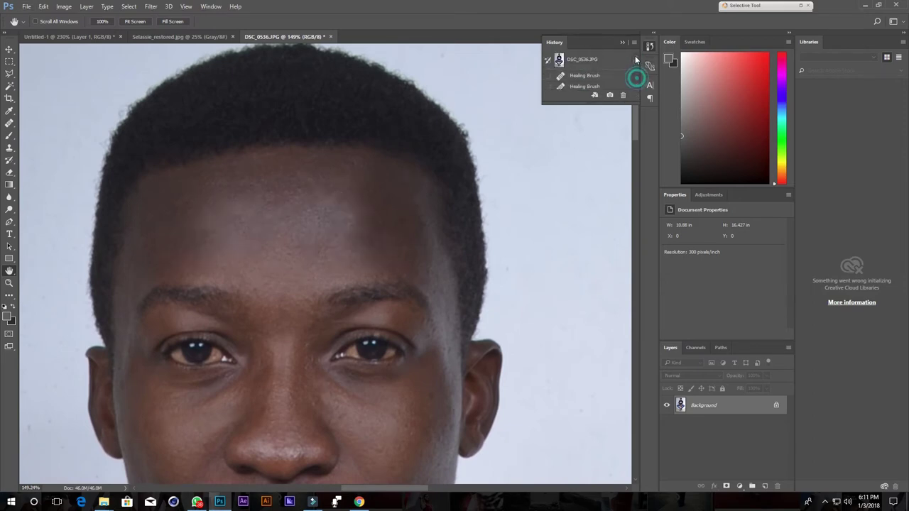
{"action": "left_click", "coordinate": [600, 60]}
Toggle between the original and healed forehead with Ctrl+Z, ending on the retouched version.
{"action": "key", "text": "ctrl+z"}
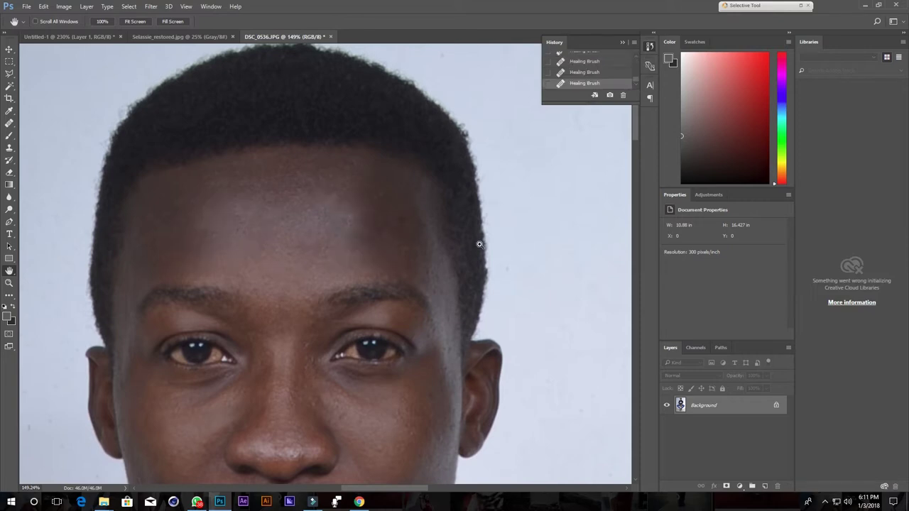
{"action": "key", "text": "ctrl+z"}
{"action": "key", "text": "ctrl+z"}
{"action": "scroll", "coordinate": [372, 278], "scroll_direction": "down", "scroll_amount": 1}
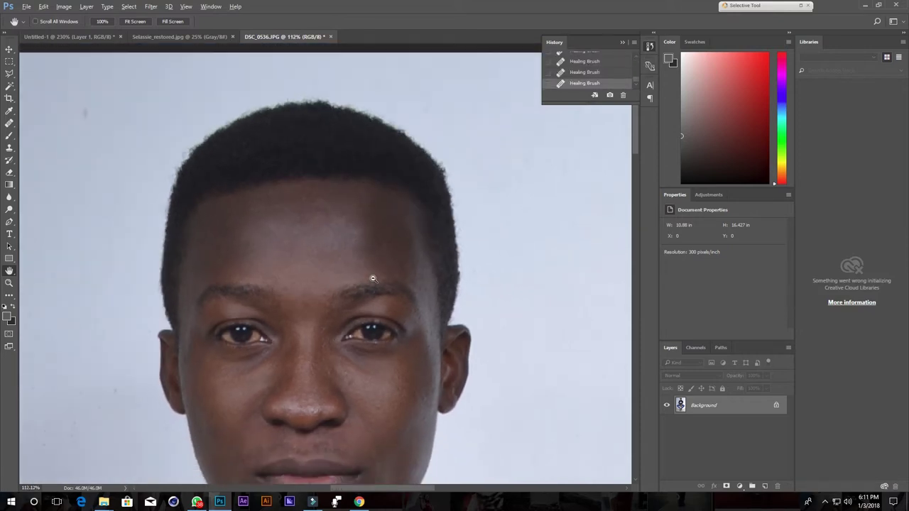
{"action": "scroll", "coordinate": [391, 298], "scroll_direction": "down", "scroll_amount": 1}
{"action": "scroll", "coordinate": [398, 287], "scroll_direction": "down", "scroll_amount": 1}
{"action": "key", "text": "ctrl+z"}
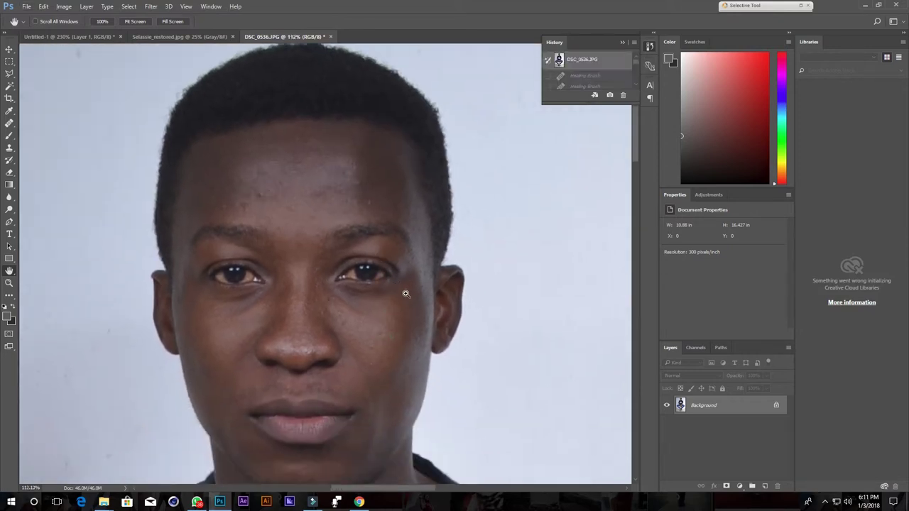
{"action": "key", "text": "ctrl+z"}
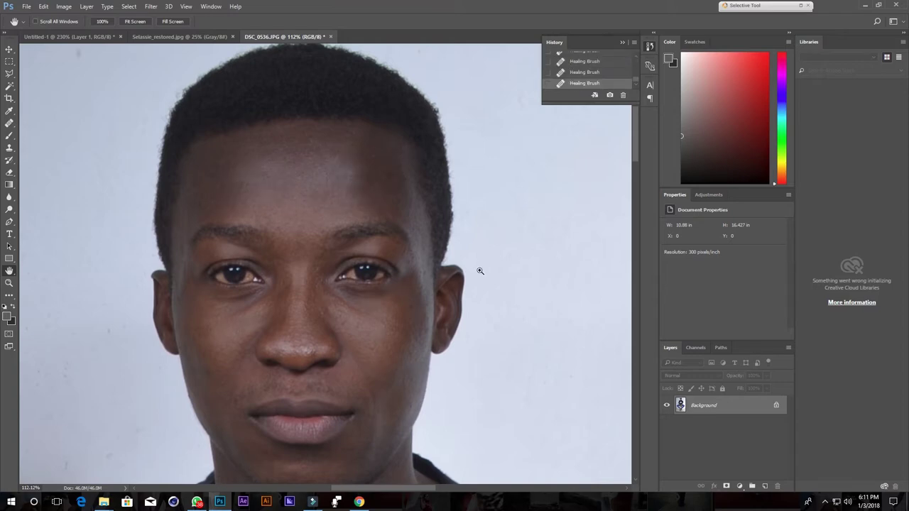
{"action": "key", "text": "ctrl+z"}
{"action": "key", "text": "ctrl+z"}
{"action": "key", "text": "ctrl+z"}
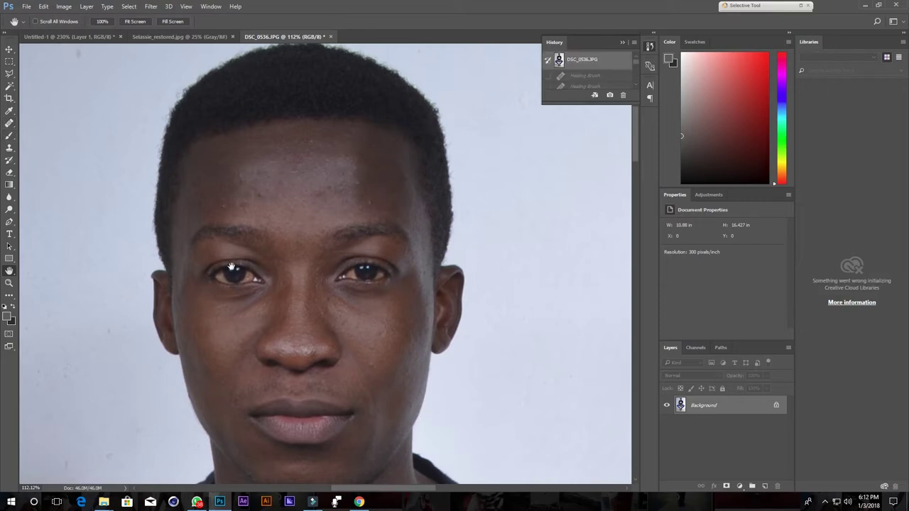
{"action": "key", "text": "ctrl+z"}
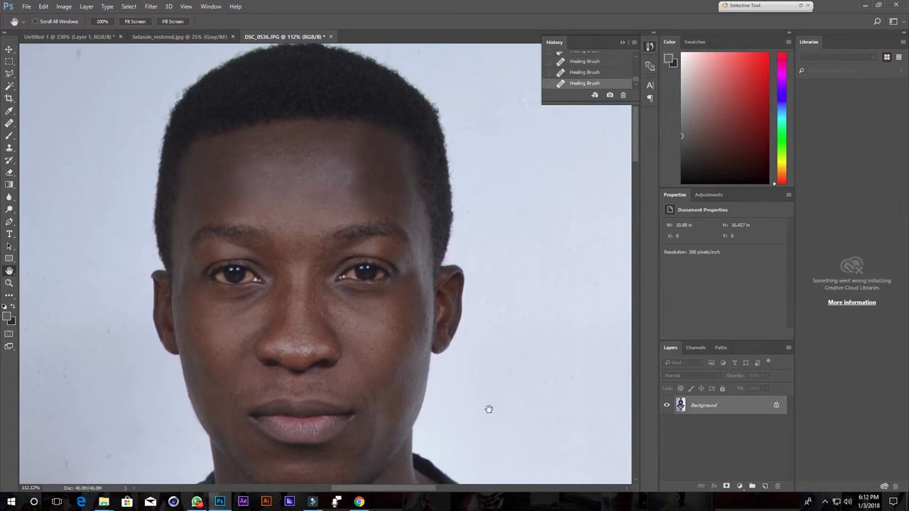
{"action": "key", "text": "ctrl+z"}
{"action": "key", "text": "ctrl+z"}
{"action": "key", "text": "ctrl+z"}
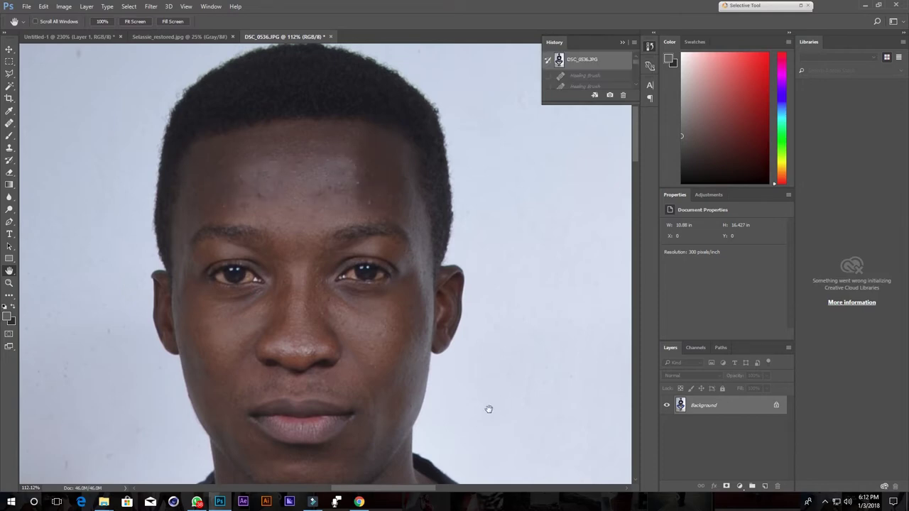
{"action": "key", "text": "ctrl+z"}
{"action": "key", "text": "ctrl+z"}
{"action": "key", "text": "ctrl+z"}
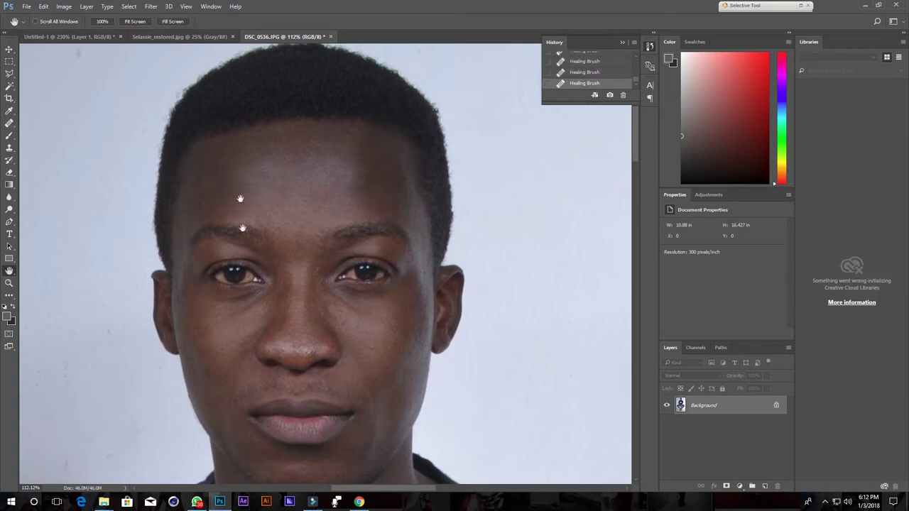
{"action": "key", "text": "ctrl+z"}
{"action": "key", "text": "ctrl+z"}
Switch to the Untitled-1 document and browse the brush tip options.
{"action": "left_click", "coordinate": [80, 37]}
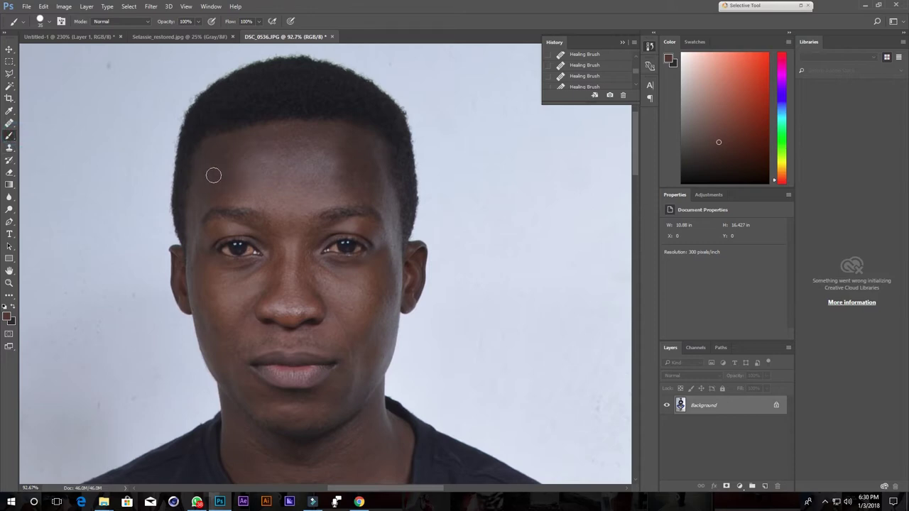
{"action": "right_click", "coordinate": [214, 174]}
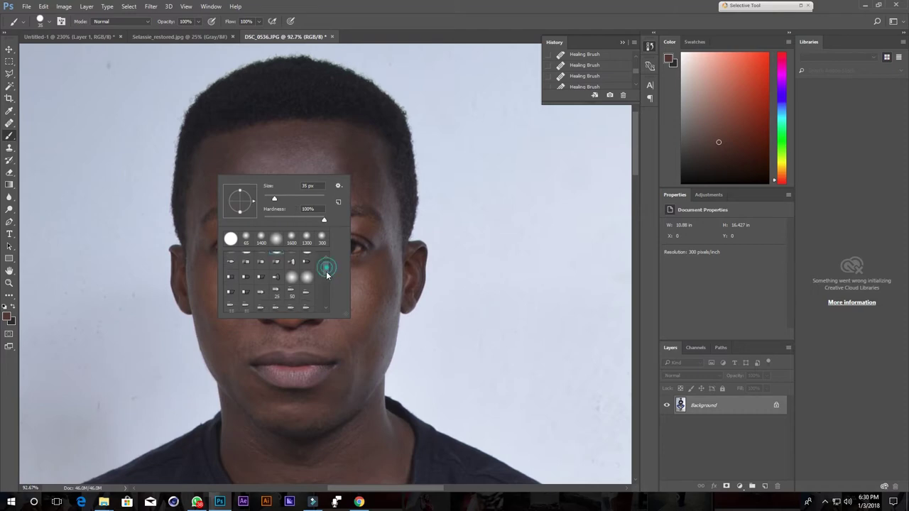
{"action": "left_click_drag", "start_coordinate": [346, 314], "coordinate": [434, 433]}
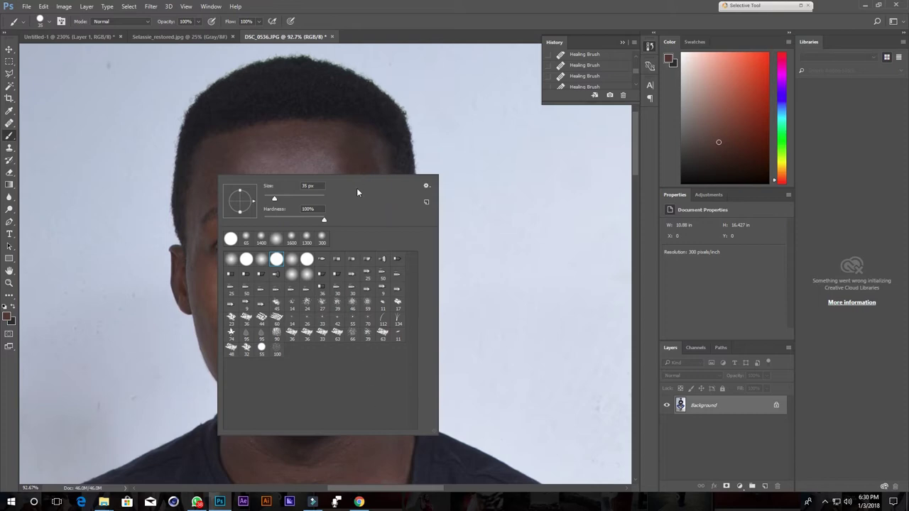
{"action": "left_click", "coordinate": [414, 7]}
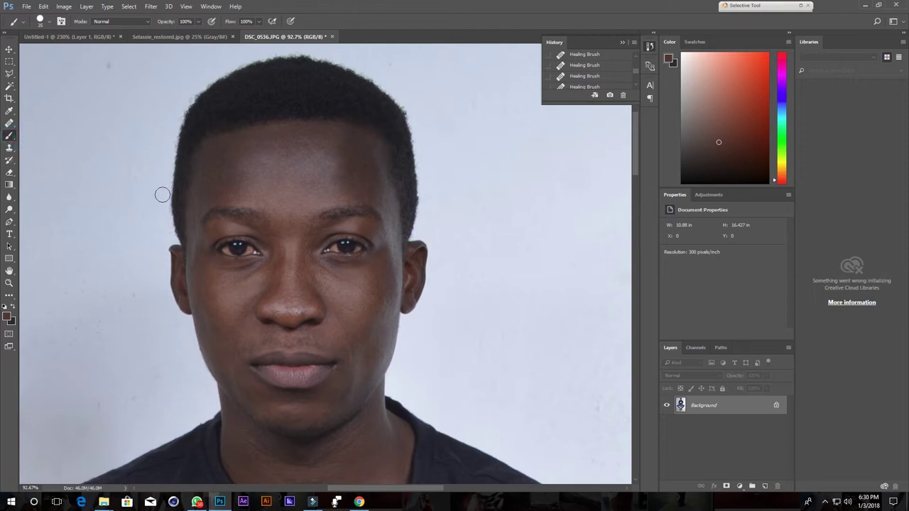
Enlarge the brush to 94 px in the brush preset picker.
{"action": "right_click", "coordinate": [241, 167]}
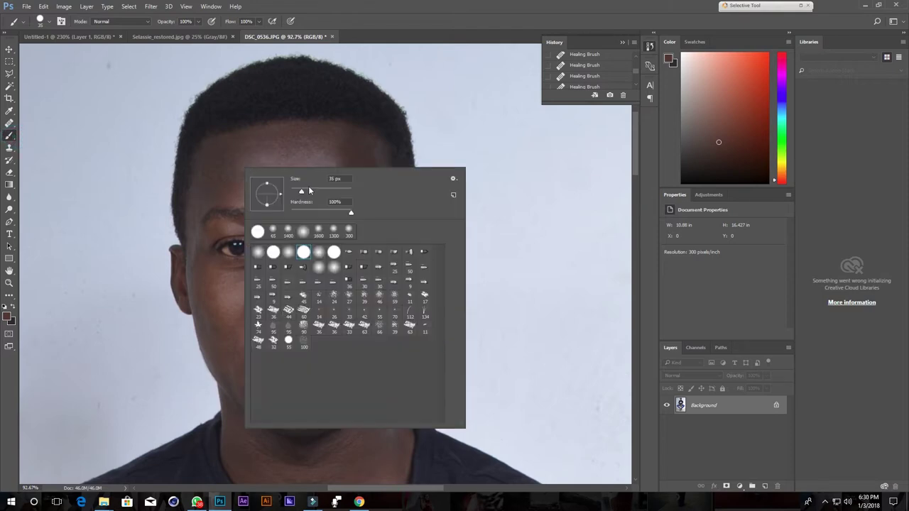
{"action": "left_click", "coordinate": [307, 191]}
{"action": "left_click_drag", "start_coordinate": [309, 192], "coordinate": [319, 192]}
{"action": "left_click", "coordinate": [424, 8]}
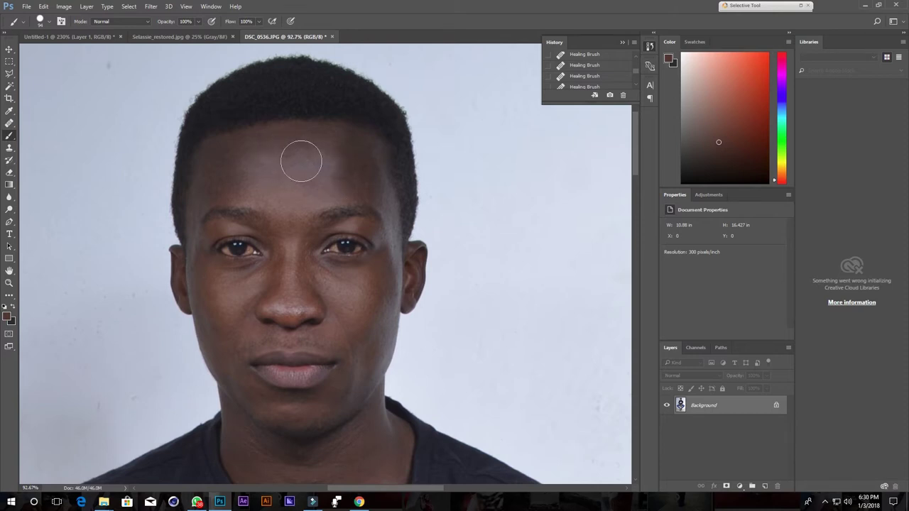
Zoom in and sample the forehead skin tone with the Eyedropper as the foreground colour for the Brush.
{"action": "left_click", "coordinate": [9, 112]}
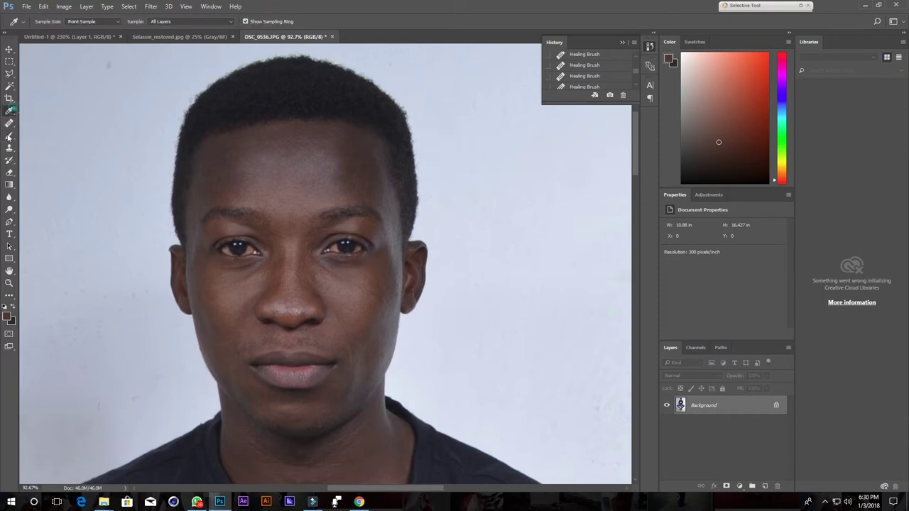
{"action": "scroll", "coordinate": [298, 170], "scroll_direction": "up", "scroll_amount": 2}
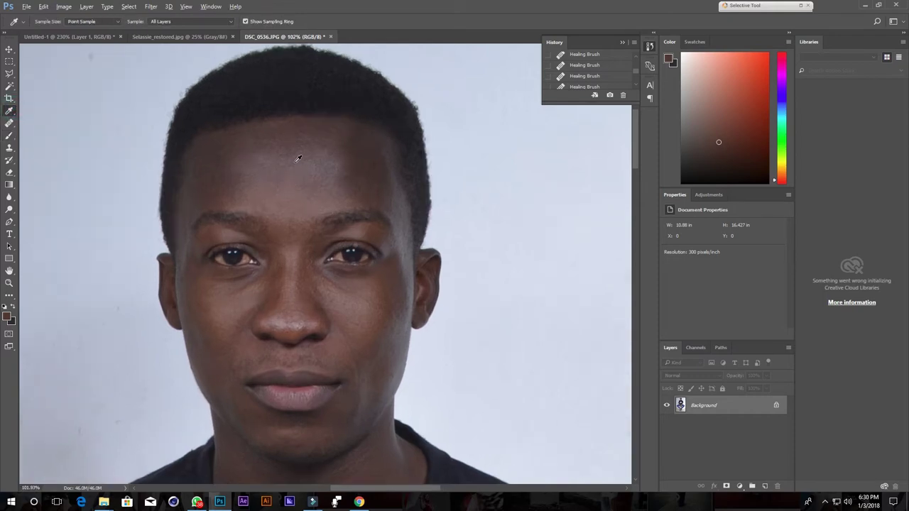
{"action": "scroll", "coordinate": [298, 170], "scroll_direction": "up", "scroll_amount": 2}
{"action": "scroll", "coordinate": [298, 171], "scroll_direction": "up", "scroll_amount": 1}
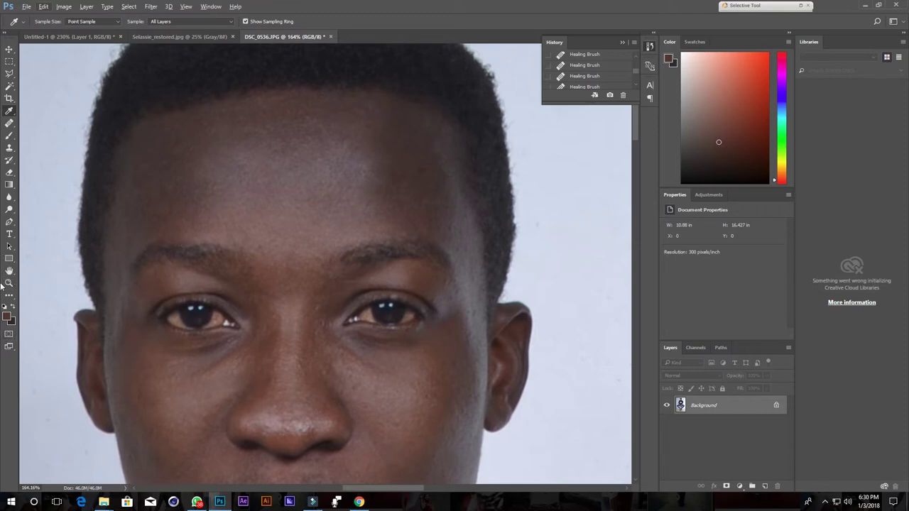
{"action": "scroll", "coordinate": [339, 237], "scroll_direction": "up", "scroll_amount": 1}
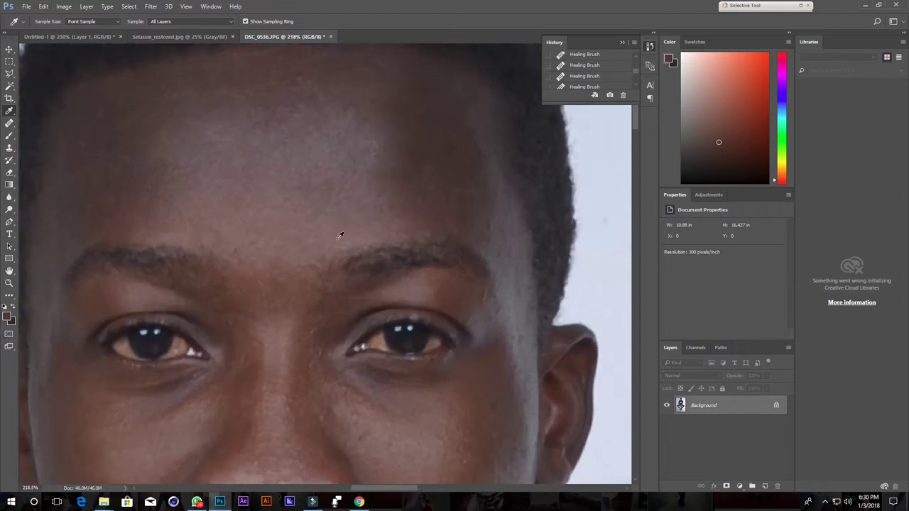
{"action": "left_click", "coordinate": [10, 112]}
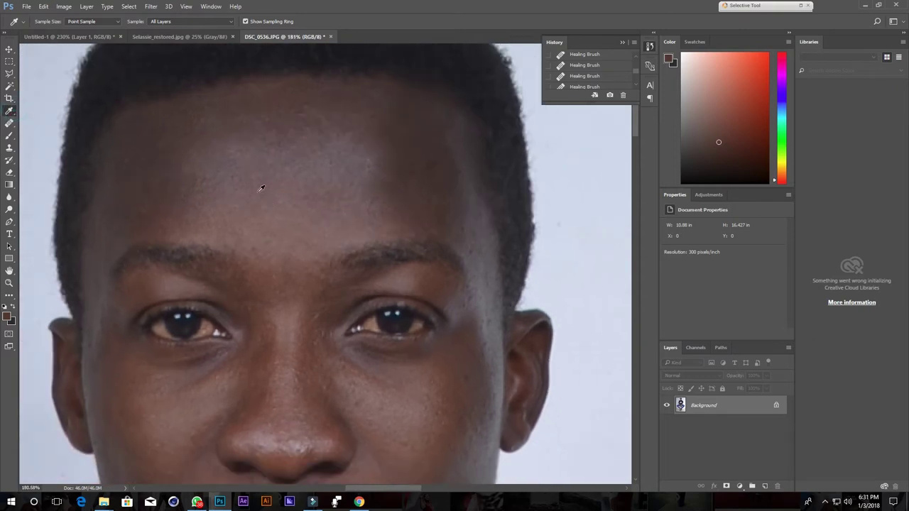
{"action": "left_click_drag", "start_coordinate": [221, 148], "coordinate": [222, 150]}
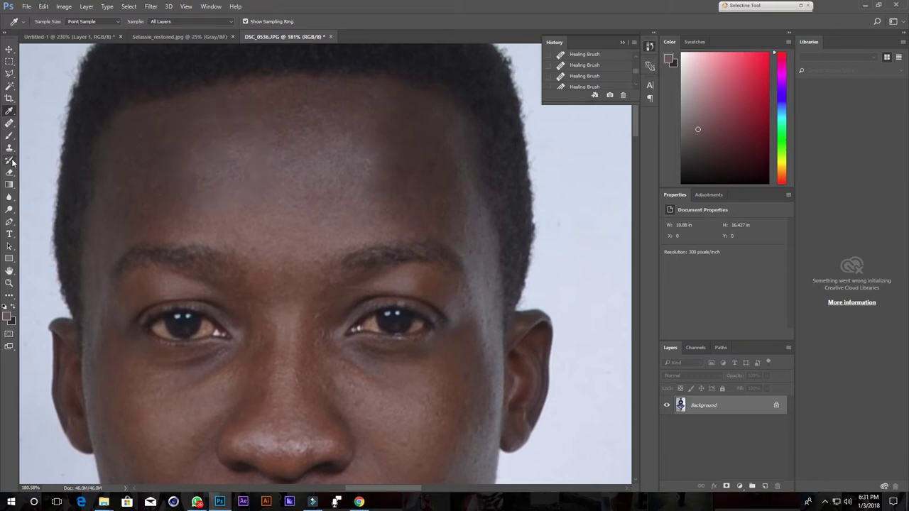
{"action": "left_click", "coordinate": [10, 136]}
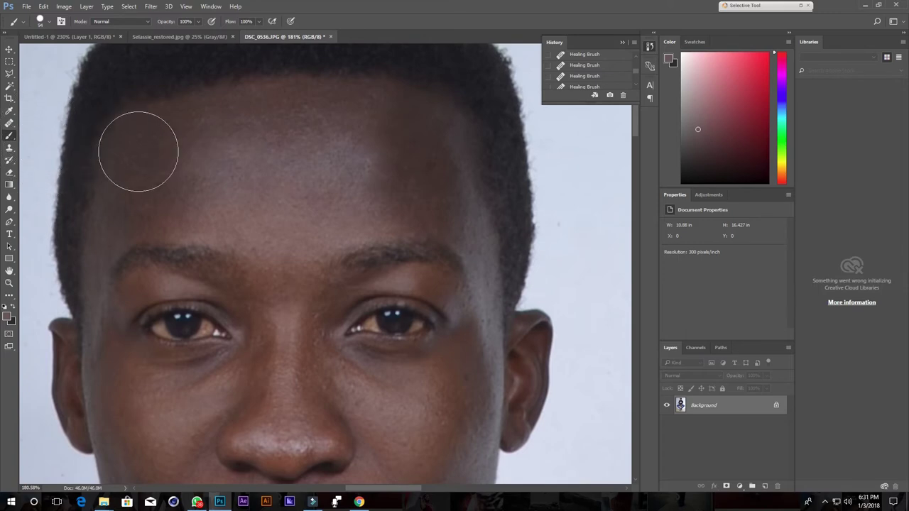
Paint a solid band of the sampled skin colour across the upper forehead, redoing it twice.
{"action": "left_click_drag", "start_coordinate": [192, 165], "coordinate": [221, 161]}
{"action": "mouse_move", "coordinate": [318, 153]}
{"action": "left_mouse_down"}
{"action": "mouse_move", "coordinate": [170, 158]}
{"action": "mouse_move", "coordinate": [383, 154]}
{"action": "mouse_move", "coordinate": [284, 142]}
{"action": "left_mouse_up"}
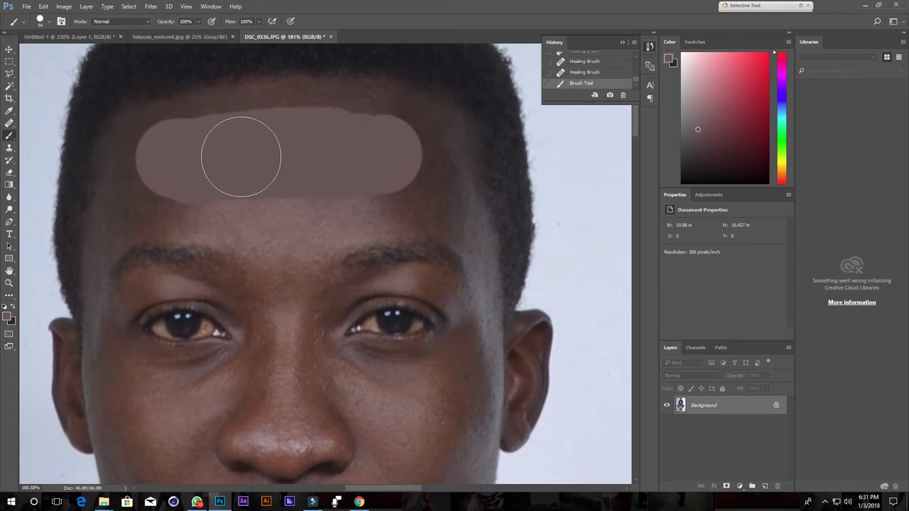
{"action": "key", "text": "ctrl+z"}
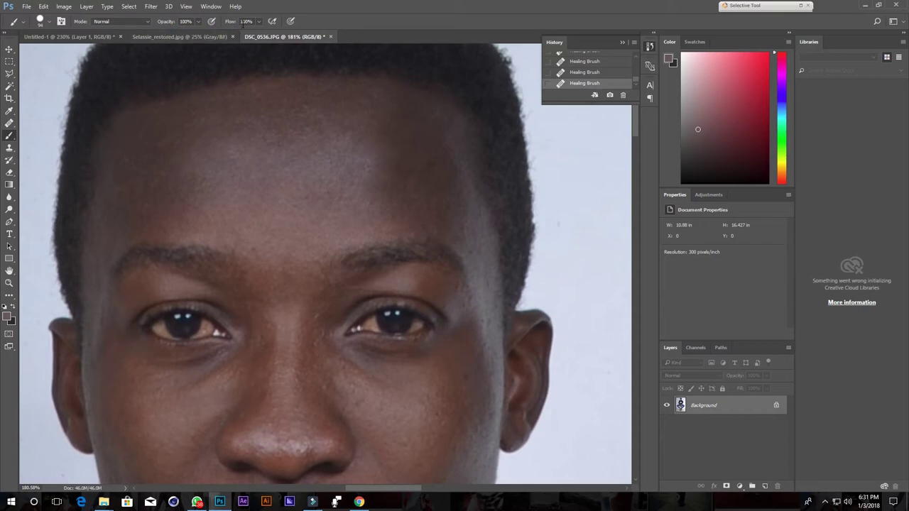
{"action": "mouse_move", "coordinate": [284, 138]}
{"action": "left_mouse_down"}
{"action": "mouse_move", "coordinate": [298, 146]}
{"action": "mouse_move", "coordinate": [281, 150]}
{"action": "mouse_move", "coordinate": [291, 151]}
{"action": "left_mouse_up"}
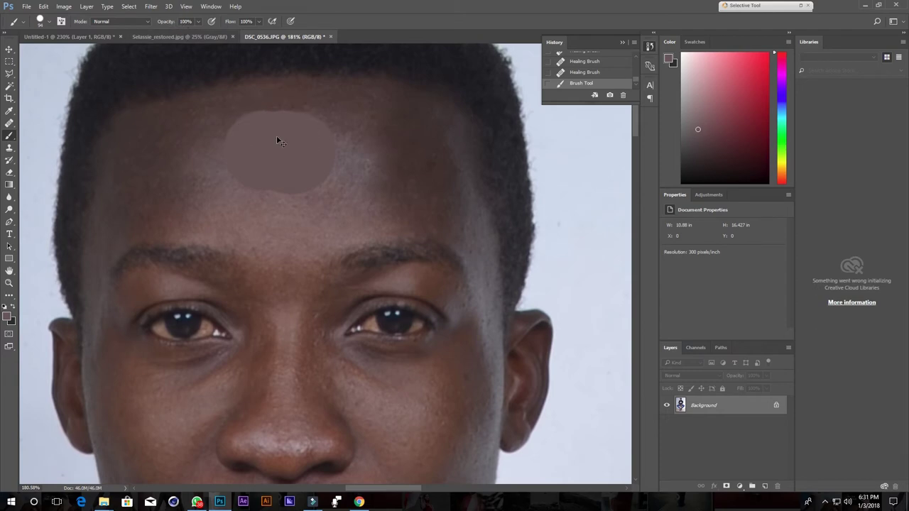
{"action": "key", "text": "ctrl+z"}
{"action": "left_click_drag", "start_coordinate": [177, 162], "coordinate": [188, 162]}
{"action": "left_click_drag", "start_coordinate": [297, 159], "coordinate": [323, 157]}
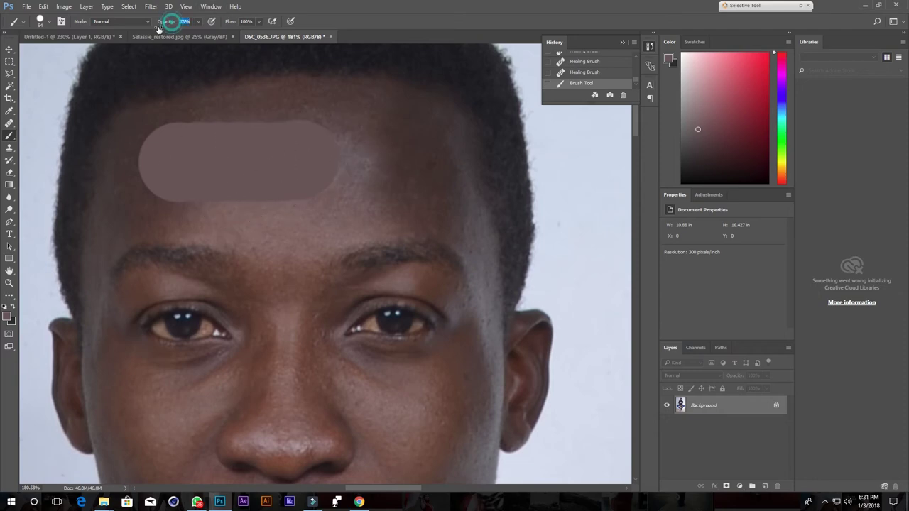
Lower brush opacity to 1% and paint faint strokes across the eyes and brow.
{"action": "left_click_drag", "start_coordinate": [172, 23], "coordinate": [136, 36]}
{"action": "left_click_drag", "start_coordinate": [203, 273], "coordinate": [426, 263]}
{"action": "left_click_drag", "start_coordinate": [250, 282], "coordinate": [447, 244]}
{"action": "mouse_move", "coordinate": [294, 231]}
{"action": "left_mouse_down"}
{"action": "mouse_move", "coordinate": [400, 187]}
{"action": "mouse_move", "coordinate": [306, 267]}
{"action": "left_mouse_up"}
Set brush opacity to 100% and flow to 1%, then test faint strokes around the eyes.
{"action": "key", "text": "ctrl+alt+z"}
{"action": "key", "text": "ctrl+alt+z"}
{"action": "key", "text": "ctrl+alt+z"}
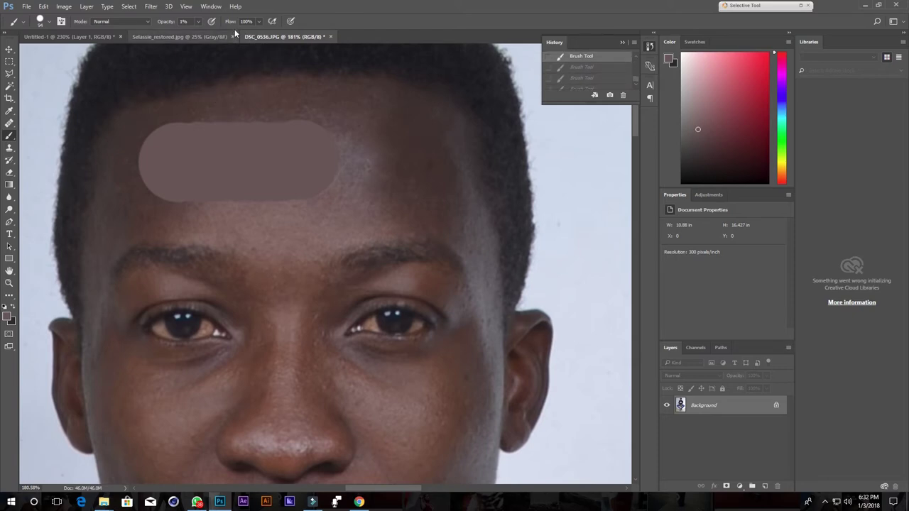
{"action": "left_click_drag", "start_coordinate": [171, 24], "coordinate": [244, 27]}
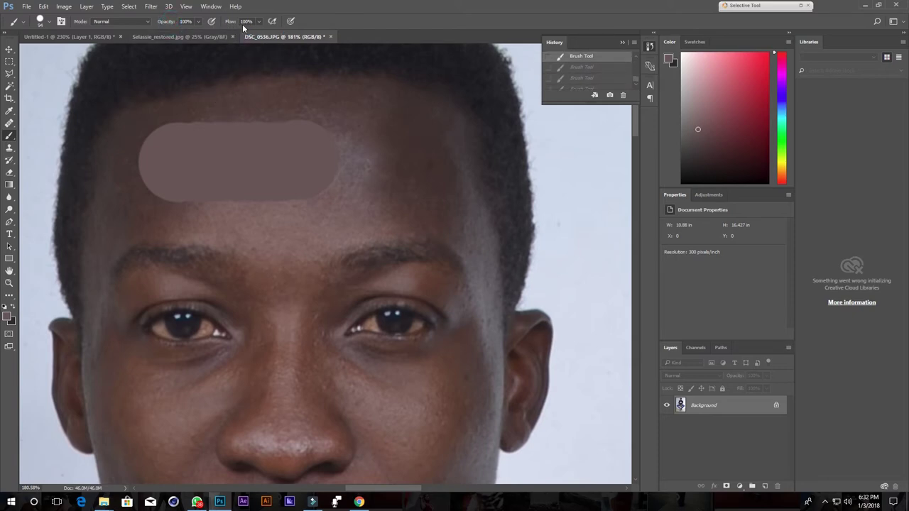
{"action": "left_click_drag", "start_coordinate": [184, 23], "coordinate": [62, 44]}
{"action": "mouse_move", "coordinate": [440, 216]}
{"action": "left_mouse_down"}
{"action": "mouse_move", "coordinate": [315, 304]}
{"action": "mouse_move", "coordinate": [361, 284]}
{"action": "left_mouse_up"}
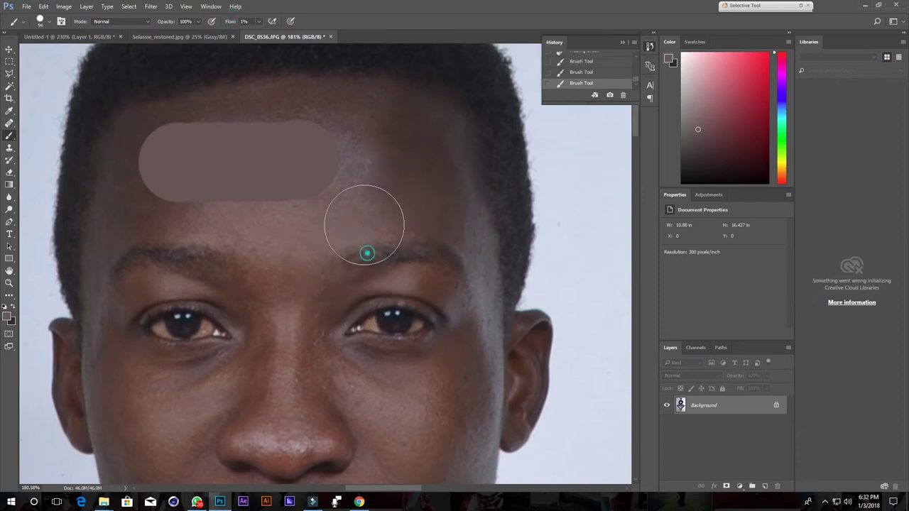
{"action": "mouse_move", "coordinate": [186, 396]}
{"action": "left_mouse_down"}
{"action": "mouse_move", "coordinate": [172, 335]}
{"action": "mouse_move", "coordinate": [142, 400]}
{"action": "mouse_move", "coordinate": [166, 349]}
{"action": "mouse_move", "coordinate": [157, 391]}
{"action": "mouse_move", "coordinate": [213, 278]}
{"action": "mouse_move", "coordinate": [219, 304]}
{"action": "mouse_move", "coordinate": [208, 294]}
{"action": "mouse_move", "coordinate": [134, 307]}
{"action": "left_mouse_up"}
{"action": "mouse_move", "coordinate": [471, 329]}
{"action": "left_mouse_down"}
{"action": "mouse_move", "coordinate": [375, 320]}
{"action": "mouse_move", "coordinate": [379, 375]}
{"action": "mouse_move", "coordinate": [409, 371]}
{"action": "mouse_move", "coordinate": [435, 315]}
{"action": "mouse_move", "coordinate": [420, 300]}
{"action": "mouse_move", "coordinate": [416, 334]}
{"action": "mouse_move", "coordinate": [434, 292]}
{"action": "mouse_move", "coordinate": [408, 345]}
{"action": "mouse_move", "coordinate": [335, 350]}
{"action": "mouse_move", "coordinate": [446, 301]}
{"action": "mouse_move", "coordinate": [348, 346]}
{"action": "mouse_move", "coordinate": [361, 340]}
{"action": "left_mouse_up"}
Step back through history to remove the trial brush strokes.
{"action": "key", "text": "ctrl+alt+z"}
{"action": "key", "text": "ctrl+alt+z"}
{"action": "key", "text": "ctrl+alt+z"}
{"action": "key", "text": "ctrl+alt+z"}
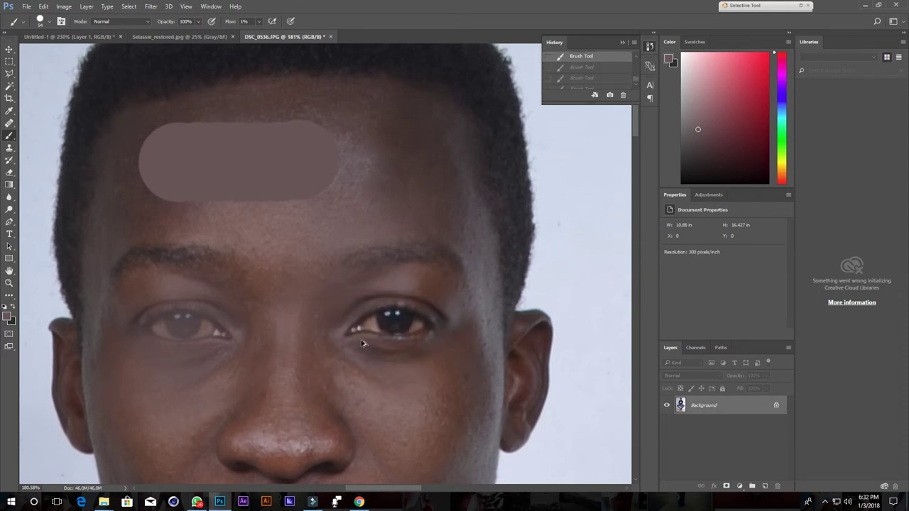
{"action": "key", "text": "ctrl+alt+z"}
{"action": "key", "text": "ctrl+alt+z"}
{"action": "key", "text": "ctrl+alt+z"}
{"action": "key", "text": "ctrl+alt+z"}
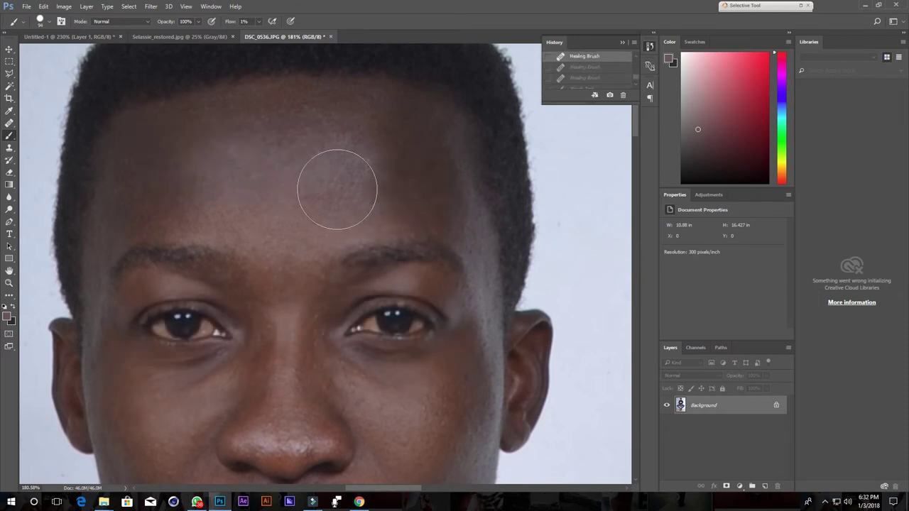
{"action": "key", "text": "ctrl+shift+z"}
{"action": "key", "text": "ctrl+shift+z"}
{"action": "key", "text": "ctrl+shift+z"}
{"action": "key", "text": "ctrl+alt+z"}
{"action": "key", "text": "ctrl+alt+z"}
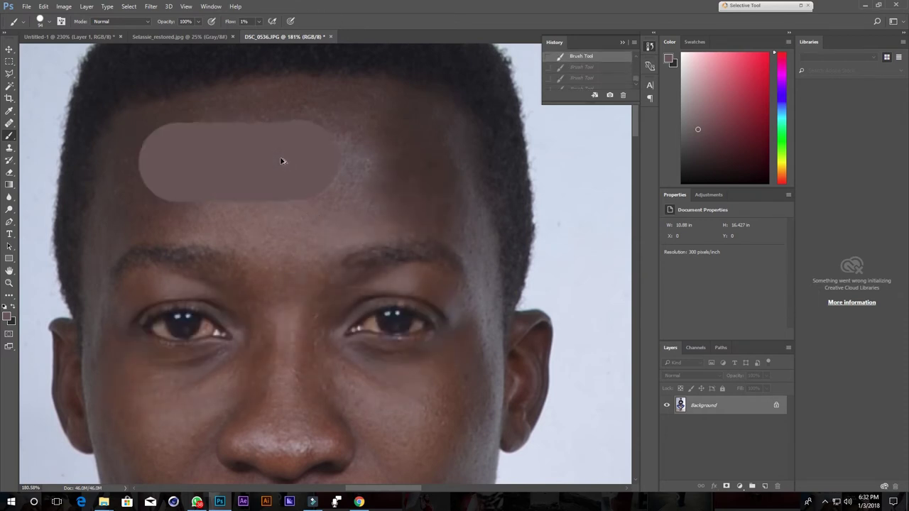
{"action": "key", "text": "ctrl+alt+z"}
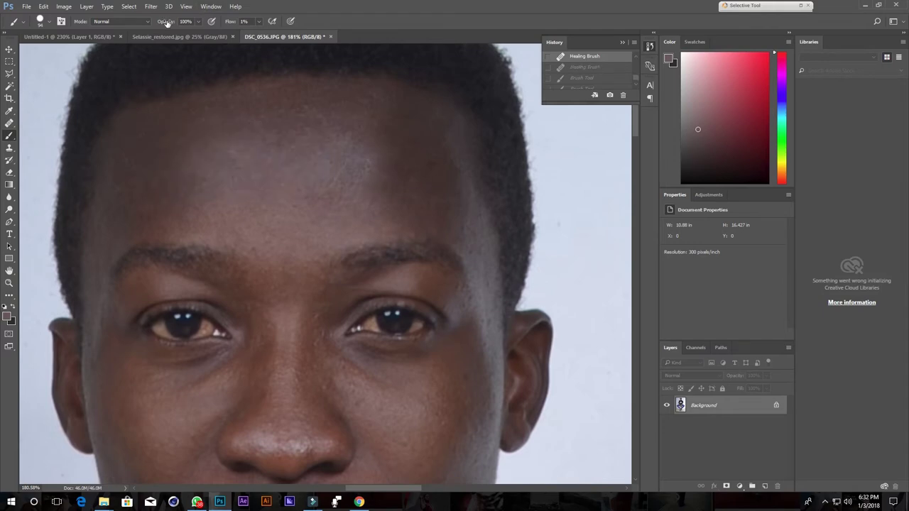
Set the brush to 11% opacity and 5% flow.
{"action": "left_click_drag", "start_coordinate": [166, 23], "coordinate": [164, 26]}
{"action": "left_click", "coordinate": [200, 24]}
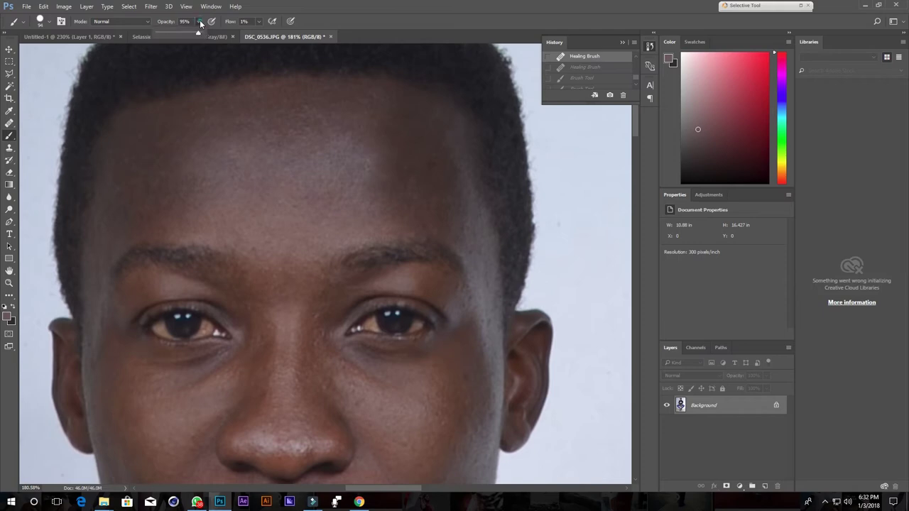
{"action": "left_click_drag", "start_coordinate": [204, 34], "coordinate": [174, 31]}
{"action": "left_click", "coordinate": [260, 22]}
{"action": "left_click_drag", "start_coordinate": [260, 32], "coordinate": [262, 36]}
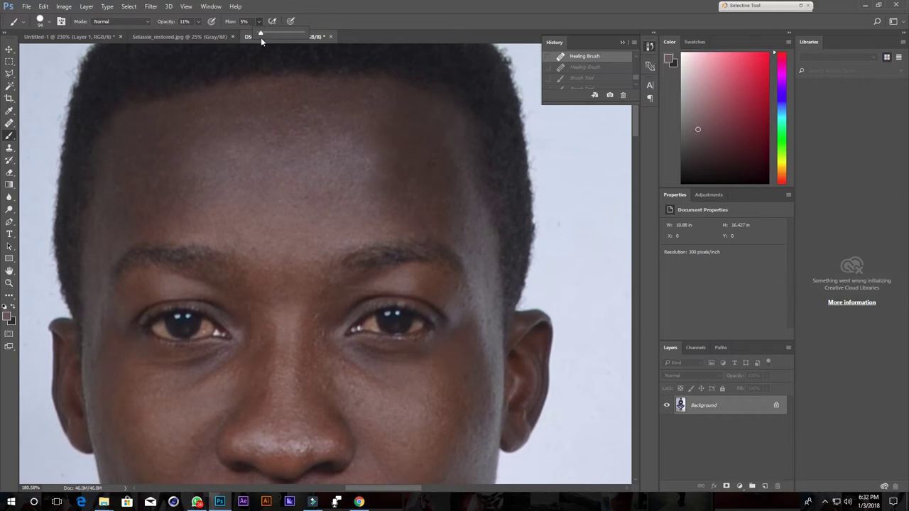
{"action": "left_click", "coordinate": [407, 15]}
Dab the sampled skin tone lightly over the forehead in repeated faint strokes.
{"action": "left_click_drag", "start_coordinate": [203, 178], "coordinate": [181, 148]}
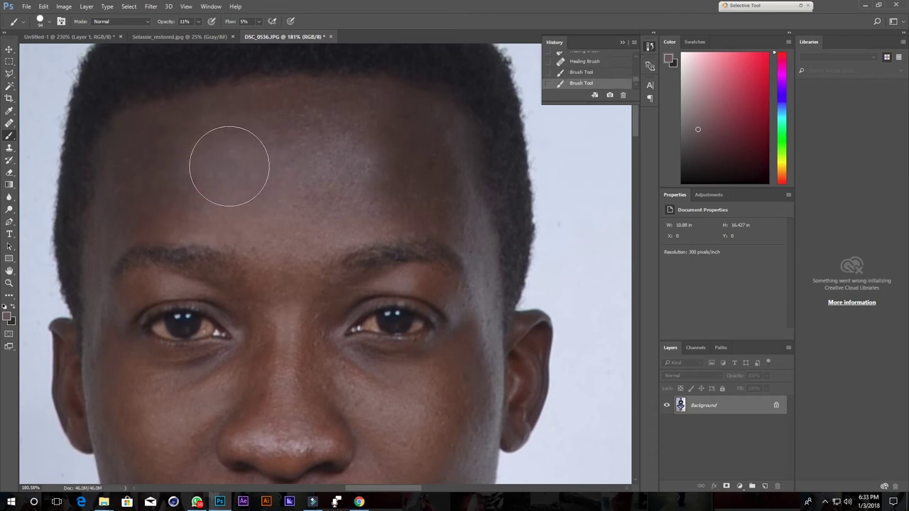
{"action": "left_click", "coordinate": [239, 120]}
{"action": "left_click_drag", "start_coordinate": [246, 171], "coordinate": [245, 204]}
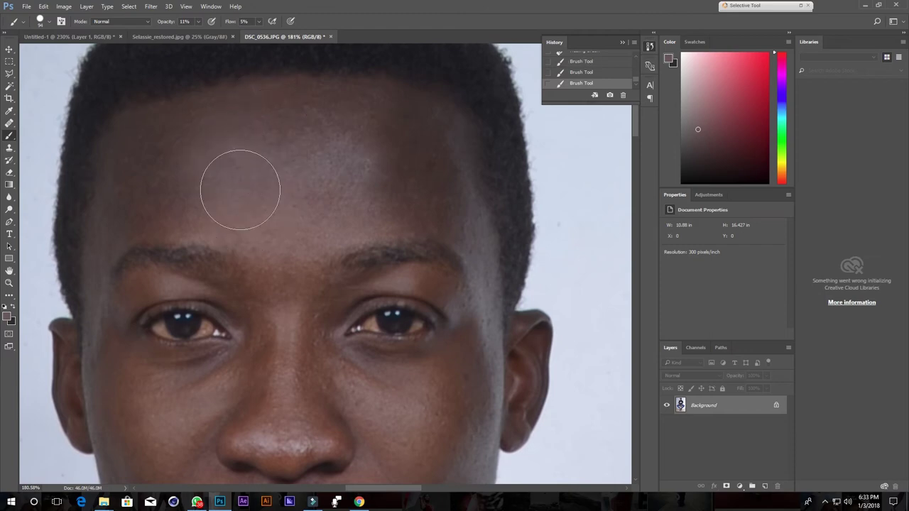
{"action": "left_click_drag", "start_coordinate": [172, 142], "coordinate": [138, 209]}
{"action": "left_click", "coordinate": [219, 172]}
{"action": "left_click", "coordinate": [243, 125]}
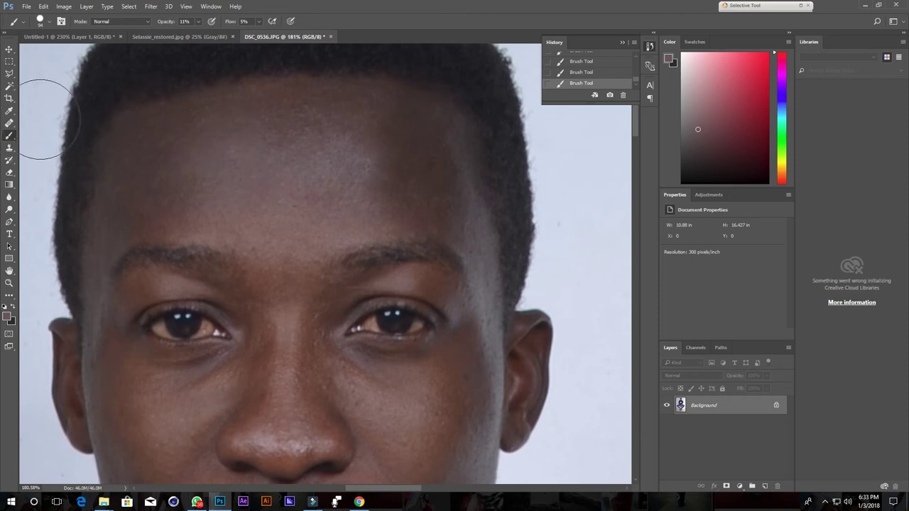
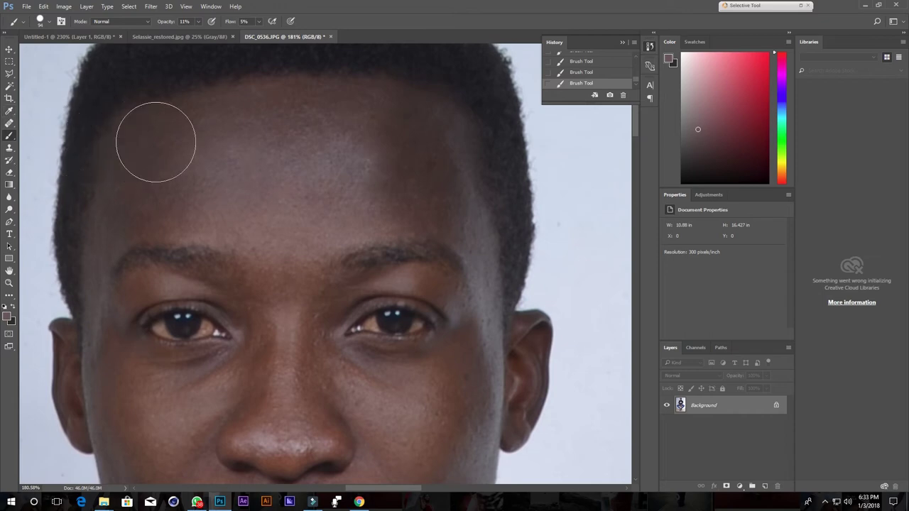
Sample the forehead skin tone and paint faint 11% opacity, 5% flow strokes across the forehead.
{"action": "key", "text": "i"}
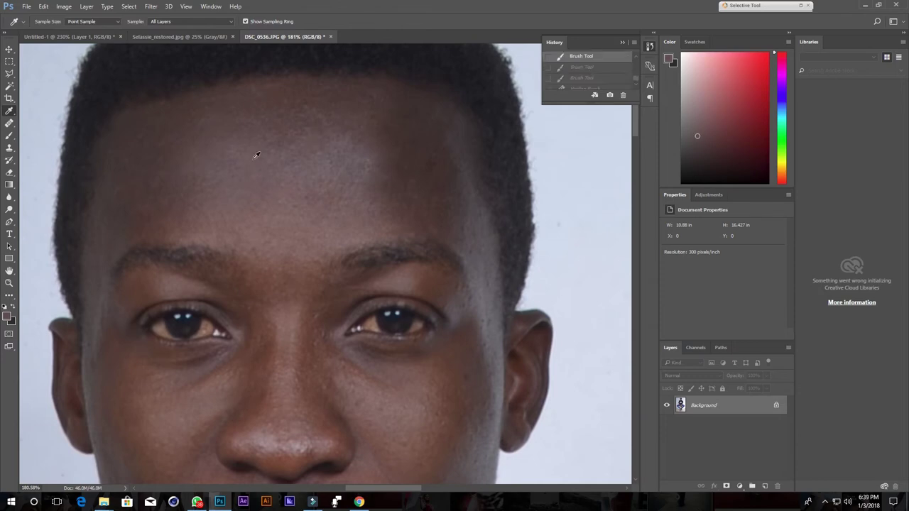
{"action": "key", "text": "b"}
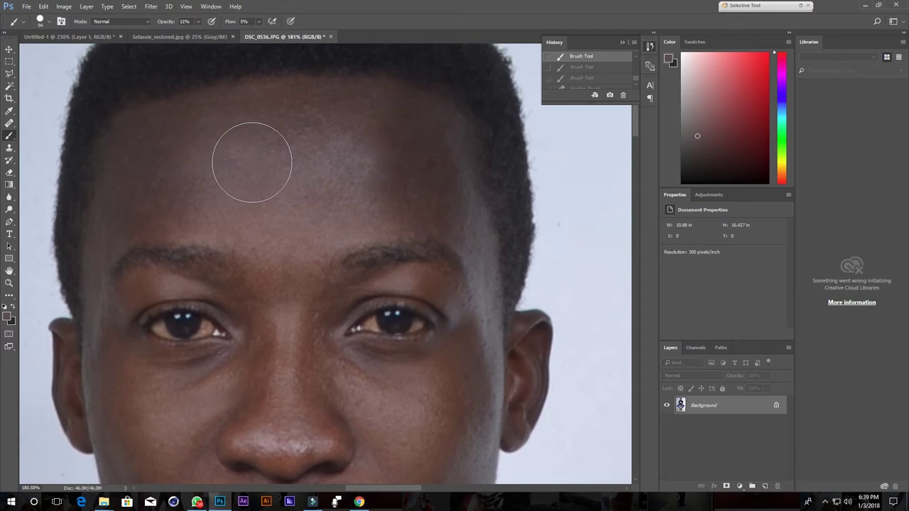
{"action": "key", "text": "i"}
{"action": "key", "text": "b"}
{"action": "left_click_drag", "start_coordinate": [251, 162], "coordinate": [117, 162]}
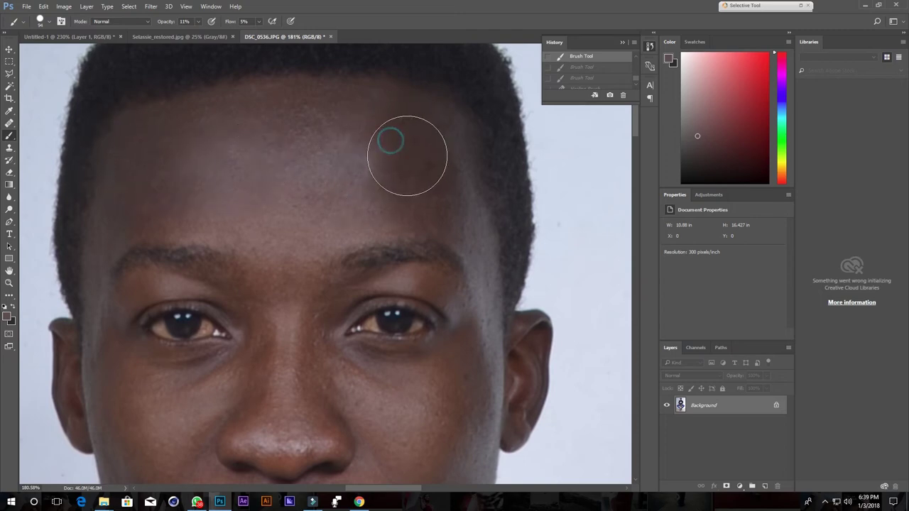
{"action": "left_click_drag", "start_coordinate": [388, 139], "coordinate": [419, 178]}
Resample the forehead skin tone and soften the forehead's right side with another faint stroke.
{"action": "key", "text": "i"}
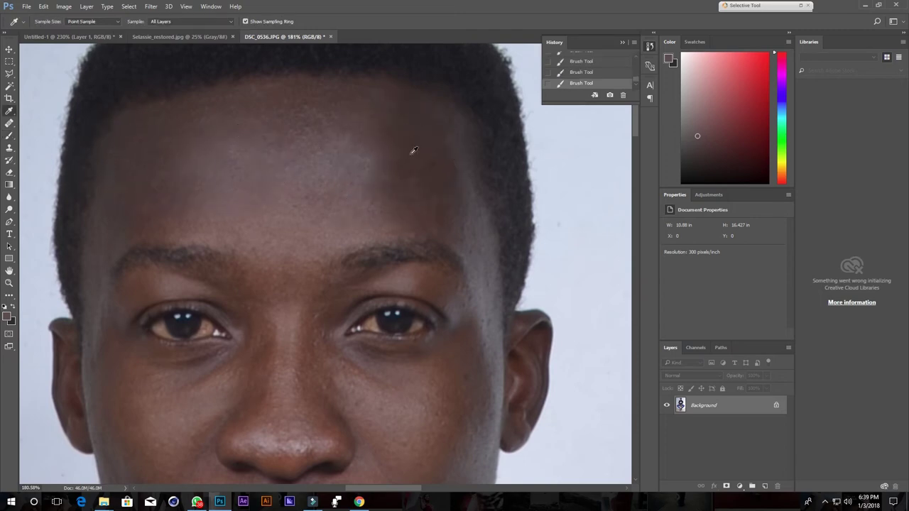
{"action": "left_click_drag", "start_coordinate": [377, 120], "coordinate": [380, 123]}
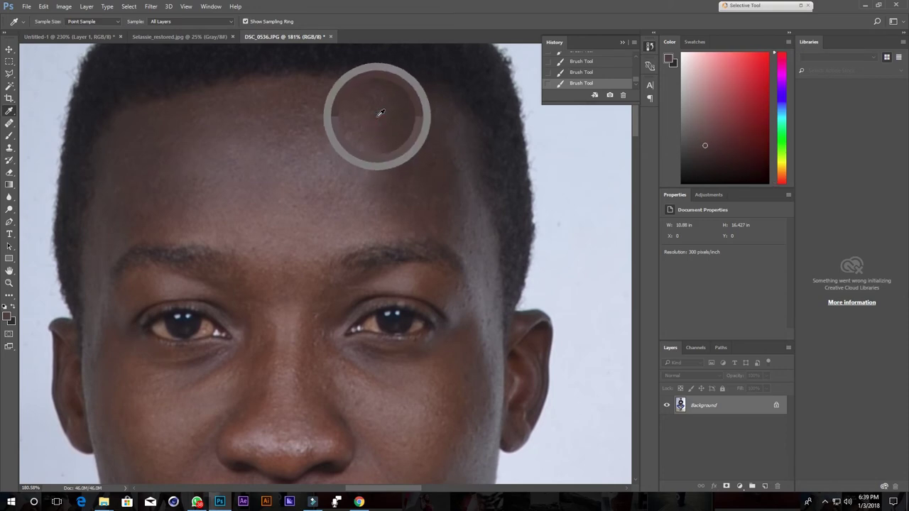
{"action": "key", "text": "b"}
{"action": "left_click", "coordinate": [377, 121], "text": "alt"}
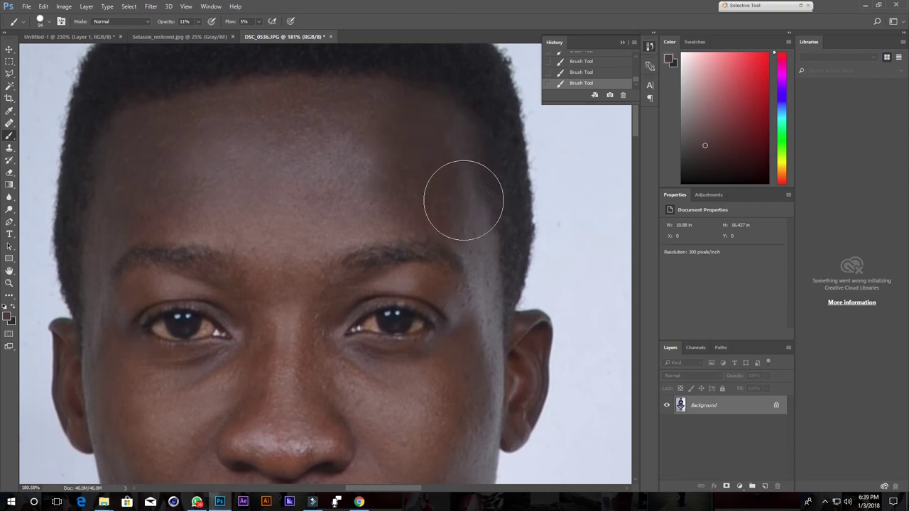
{"action": "left_click_drag", "start_coordinate": [449, 150], "coordinate": [467, 180]}
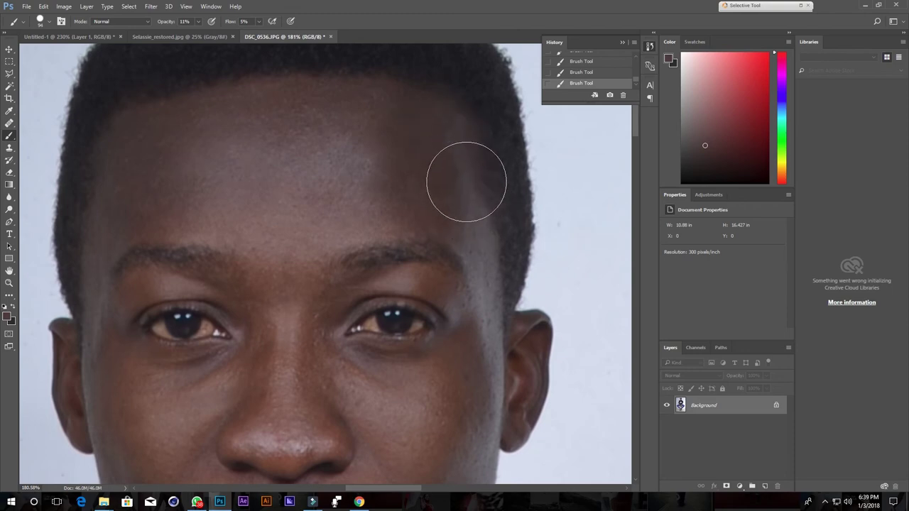
{"action": "scroll", "coordinate": [467, 180], "scroll_direction": "up", "scroll_amount": 2}
Zoom in, halve the brush size, and paint faint strokes over the upper temple near the hairline.
{"action": "scroll", "coordinate": [465, 182], "scroll_direction": "up", "scroll_amount": 2}
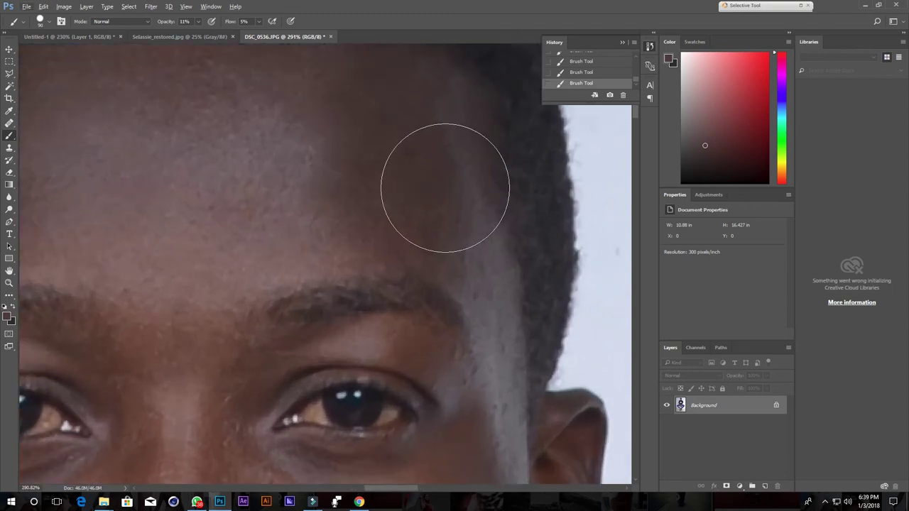
{"action": "key", "text": "bracketleft"}
{"action": "key", "text": "bracketleft"}
{"action": "key", "text": "bracketleft"}
{"action": "left_click_drag", "start_coordinate": [440, 139], "coordinate": [467, 160]}
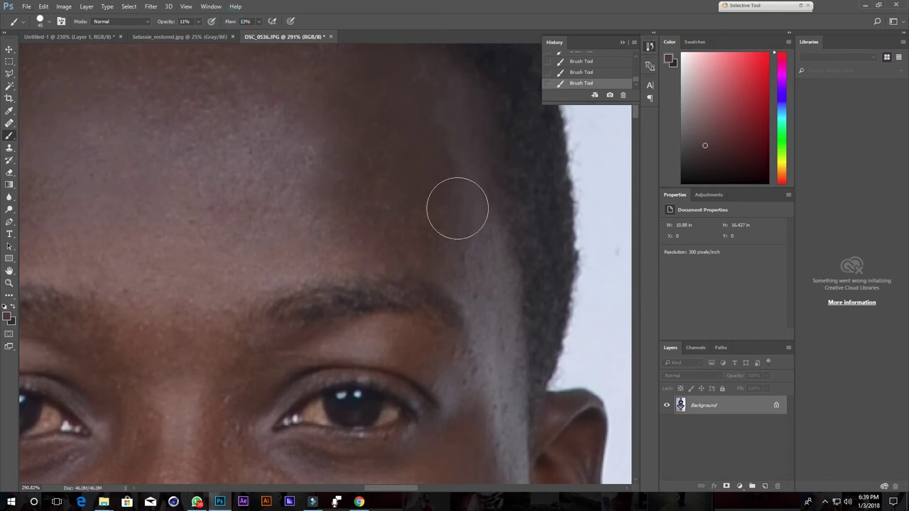
{"action": "mouse_move", "coordinate": [434, 148]}
{"action": "left_mouse_down"}
{"action": "mouse_move", "coordinate": [459, 138]}
{"action": "mouse_move", "coordinate": [447, 106]}
{"action": "mouse_move", "coordinate": [450, 156]}
{"action": "left_mouse_up"}
{"action": "mouse_move", "coordinate": [409, 190]}
{"action": "left_mouse_down"}
{"action": "mouse_move", "coordinate": [489, 279]}
{"action": "mouse_move", "coordinate": [375, 259]}
{"action": "left_mouse_up"}
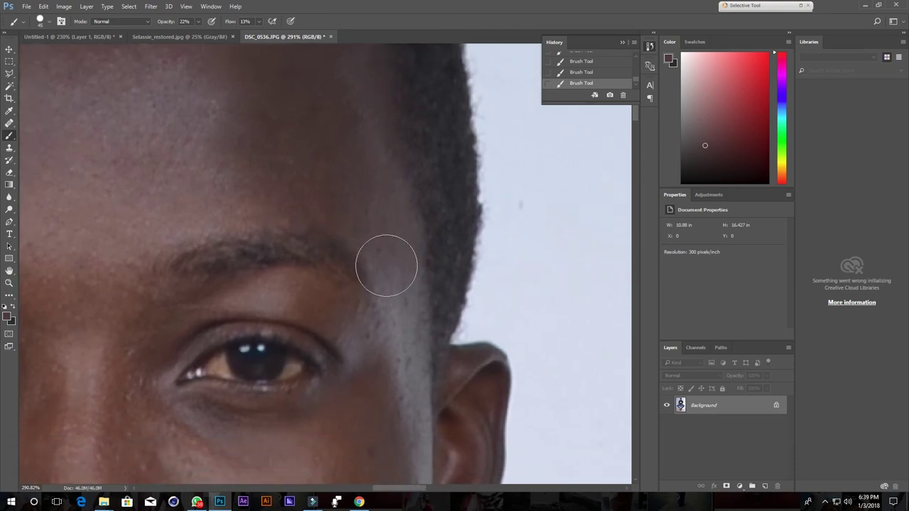
Darken the light streak beside the eye and dab paint on the cheek near the ear.
{"action": "left_click_drag", "start_coordinate": [355, 170], "coordinate": [375, 274]}
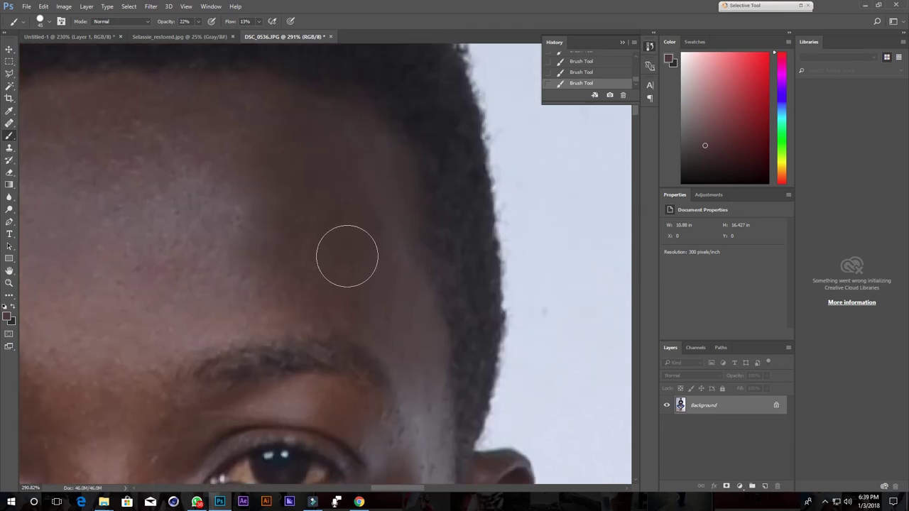
{"action": "mouse_move", "coordinate": [433, 413]}
{"action": "left_mouse_down"}
{"action": "mouse_move", "coordinate": [380, 325]}
{"action": "mouse_move", "coordinate": [390, 231]}
{"action": "left_mouse_up"}
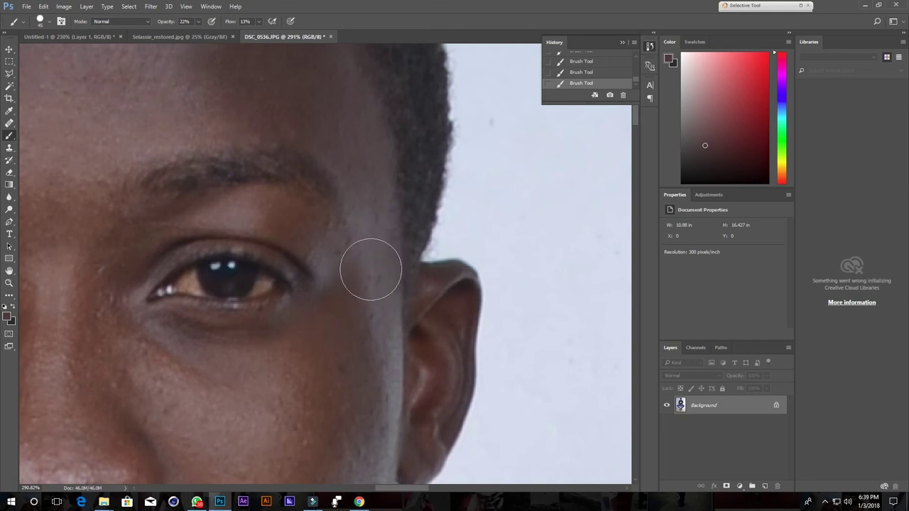
{"action": "left_click_drag", "start_coordinate": [371, 270], "coordinate": [370, 180]}
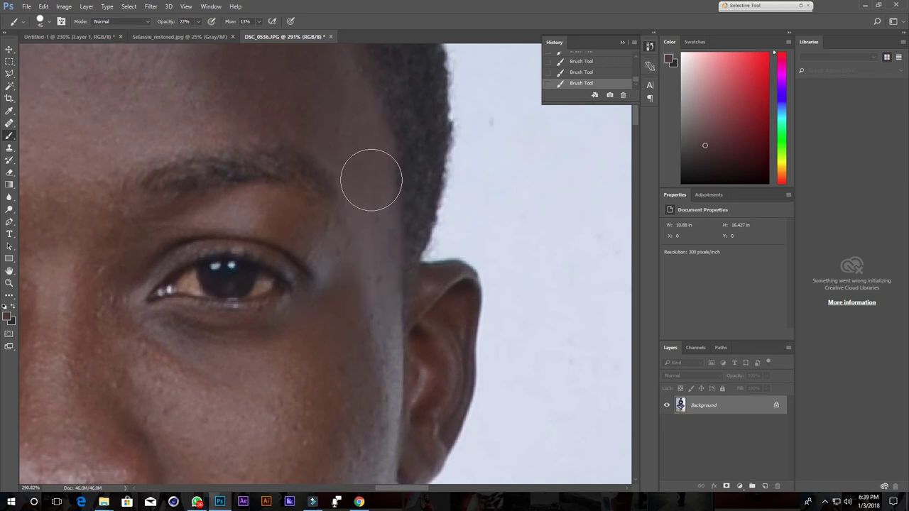
{"action": "left_click", "coordinate": [390, 299]}
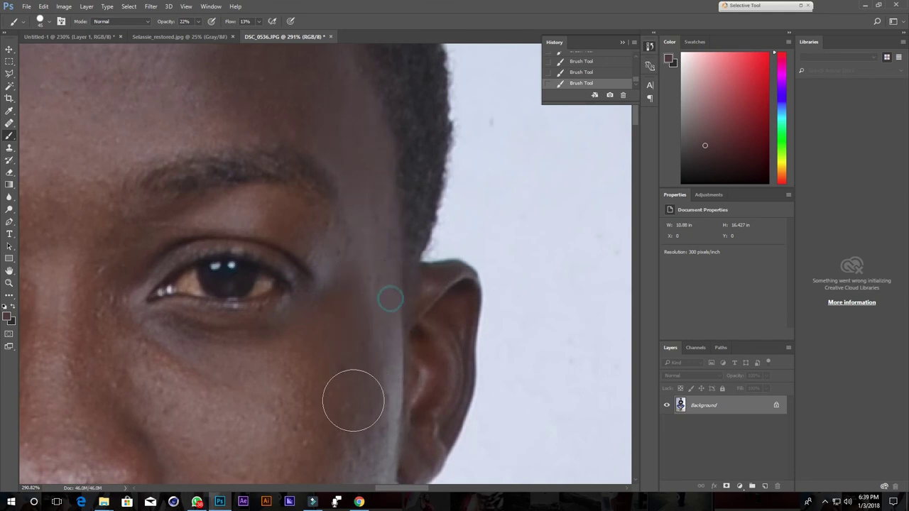
Sample the cheek's own skin tone and paint faint strokes to soften its light specks.
{"action": "left_click", "coordinate": [318, 343], "text": "alt"}
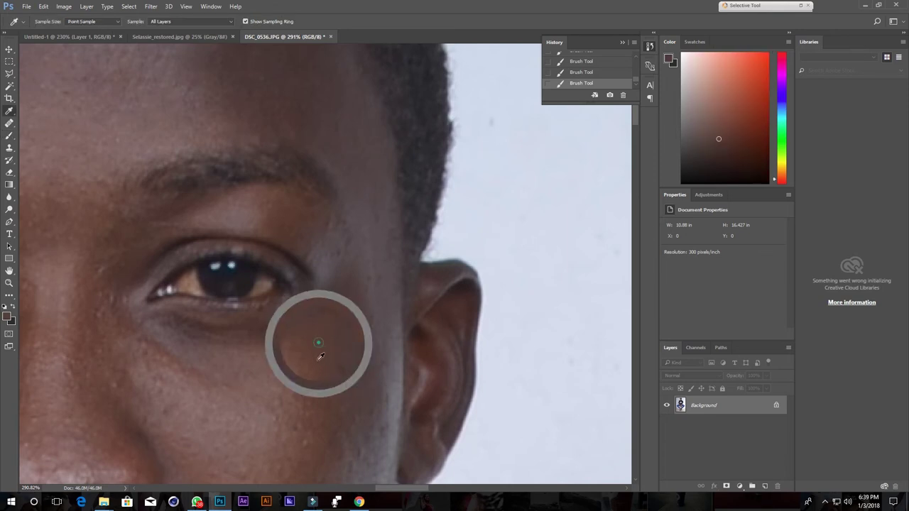
{"action": "left_click_drag", "start_coordinate": [318, 343], "coordinate": [345, 345]}
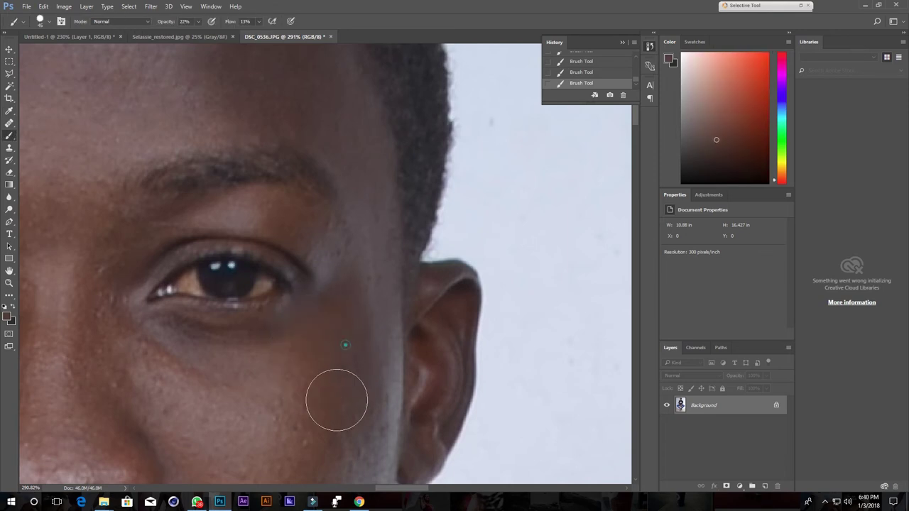
{"action": "mouse_move", "coordinate": [337, 399]}
{"action": "left_mouse_down"}
{"action": "mouse_move", "coordinate": [348, 411]}
{"action": "mouse_move", "coordinate": [371, 276]}
{"action": "mouse_move", "coordinate": [362, 311]}
{"action": "mouse_move", "coordinate": [376, 296]}
{"action": "left_mouse_up"}
{"action": "key", "text": "i"}
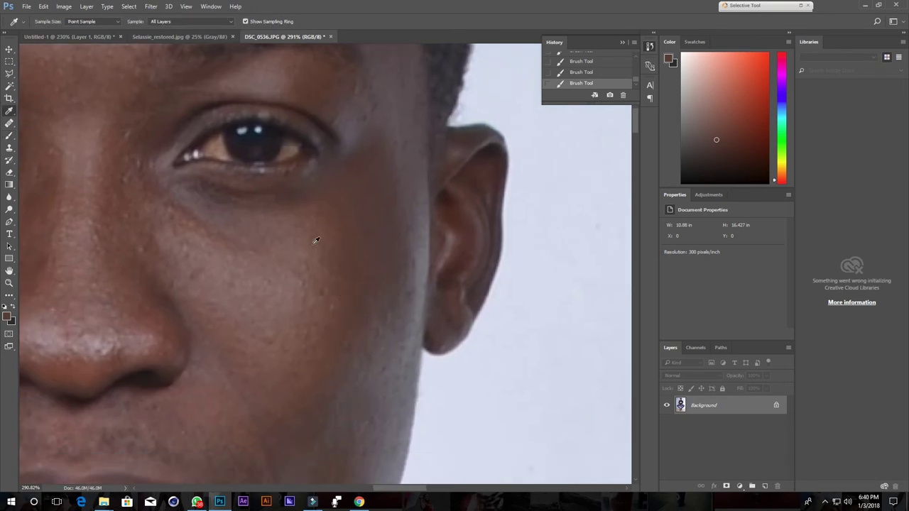
{"action": "left_click", "coordinate": [310, 250]}
{"action": "key", "text": "b"}
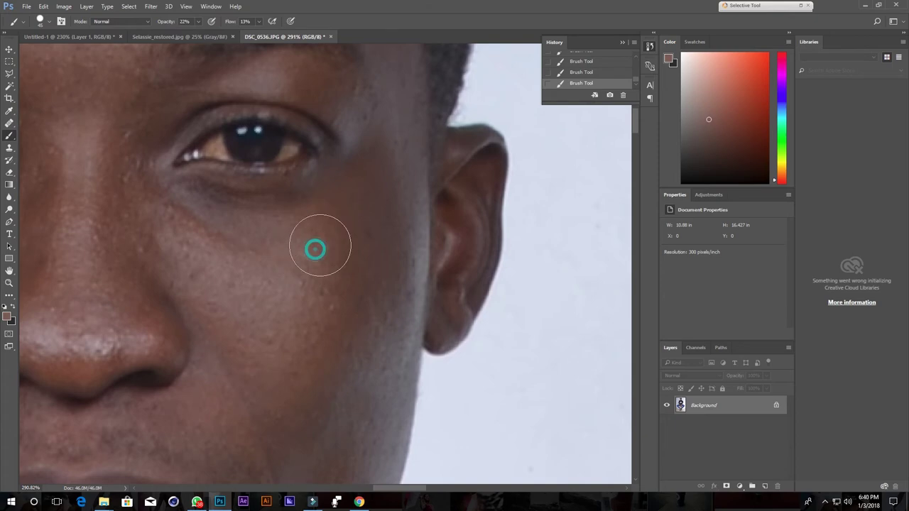
{"action": "left_click_drag", "start_coordinate": [315, 250], "coordinate": [321, 266]}
{"action": "left_click_drag", "start_coordinate": [324, 300], "coordinate": [319, 270]}
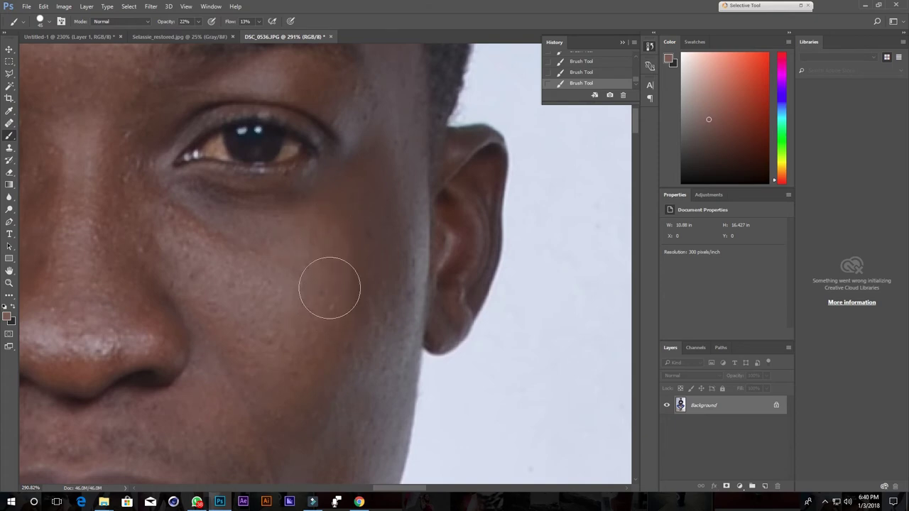
Zoom and pan to the eye and temple, then sample the temple skin tone.
{"action": "scroll", "coordinate": [334, 327], "scroll_direction": "down", "scroll_amount": 3}
{"action": "scroll", "coordinate": [337, 323], "scroll_direction": "down", "scroll_amount": 2}
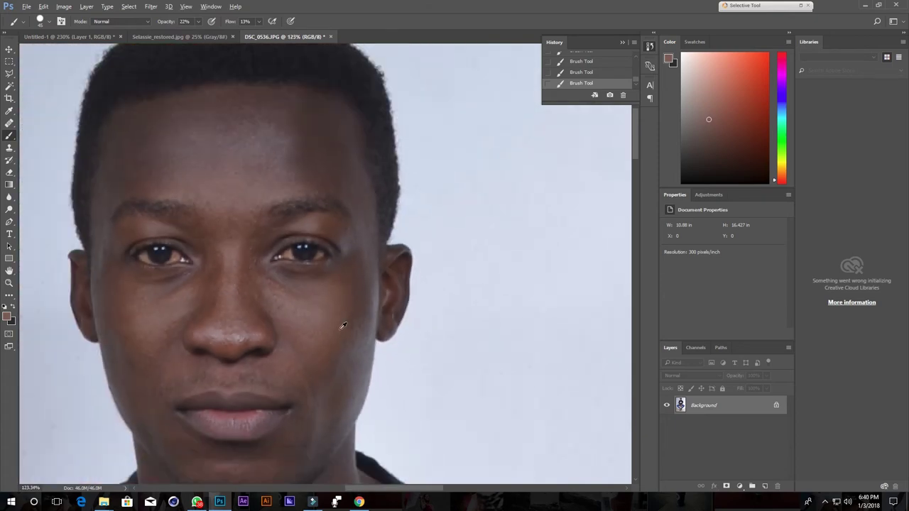
{"action": "scroll", "coordinate": [337, 323], "scroll_direction": "down", "scroll_amount": 2}
{"action": "scroll", "coordinate": [349, 289], "scroll_direction": "up", "scroll_amount": 2}
{"action": "scroll", "coordinate": [351, 305], "scroll_direction": "up", "scroll_amount": 2}
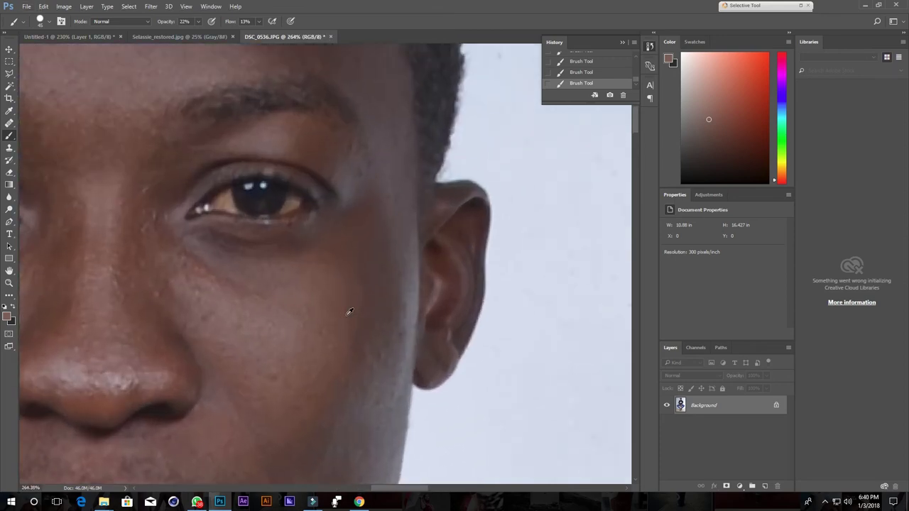
{"action": "scroll", "coordinate": [355, 312], "scroll_direction": "up", "scroll_amount": 2}
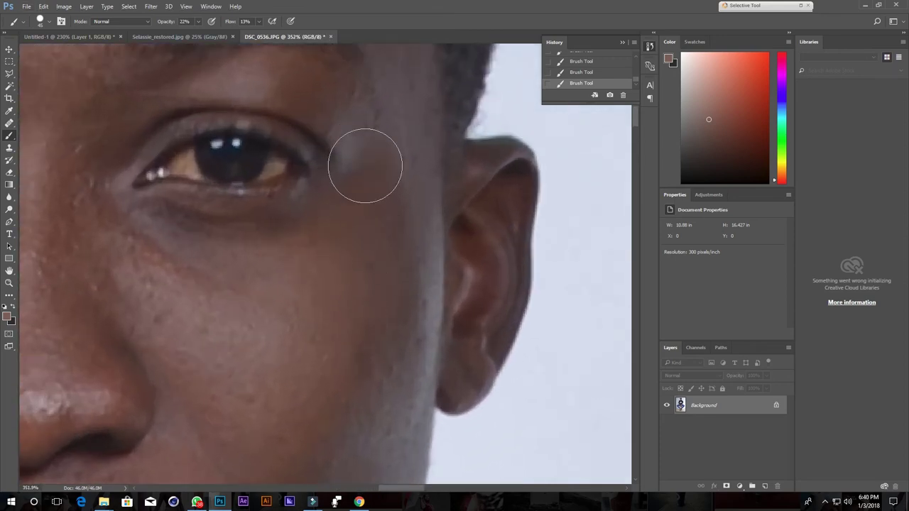
{"action": "left_click_drag", "start_coordinate": [365, 163], "coordinate": [333, 258]}
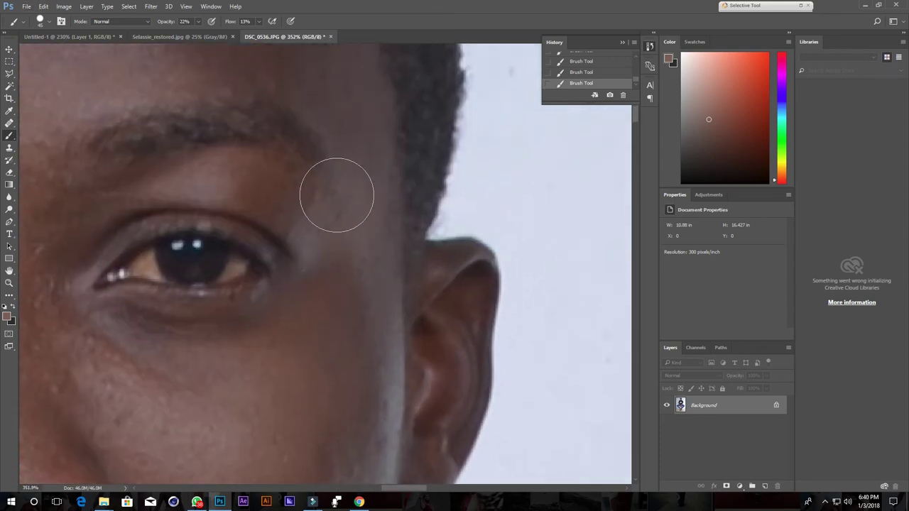
{"action": "mouse_move", "coordinate": [350, 214]}
{"action": "left_mouse_down"}
{"action": "mouse_move", "coordinate": [338, 252]}
{"action": "mouse_move", "coordinate": [347, 220]}
{"action": "mouse_move", "coordinate": [333, 243]}
{"action": "left_mouse_up"}
{"action": "key", "text": "i"}
{"action": "key", "text": "b"}
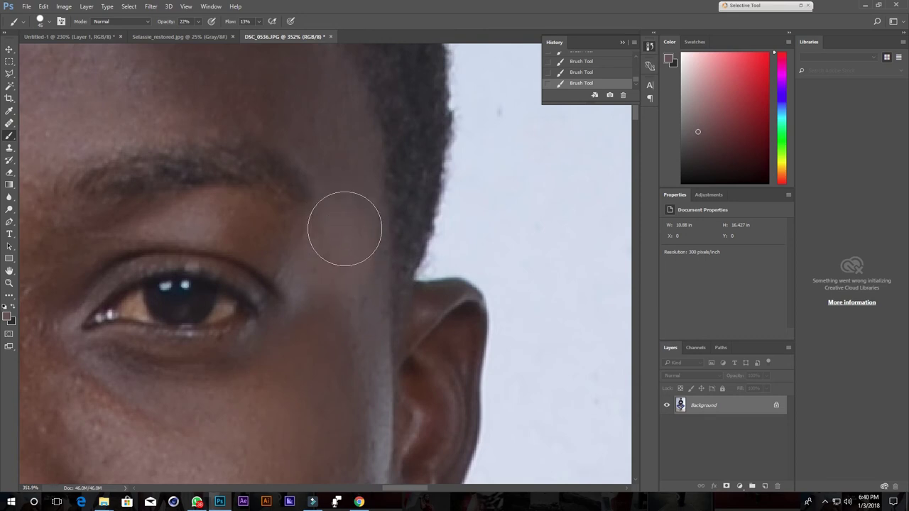
Sample skin at the temple and paint faint strokes on the forehead near the hairline.
{"action": "left_click_drag", "start_coordinate": [334, 157], "coordinate": [349, 237]}
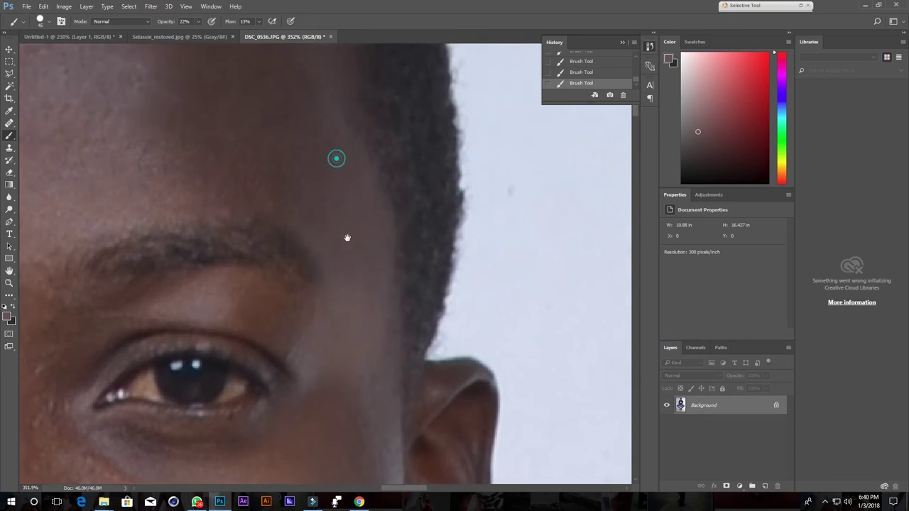
{"action": "left_click_drag", "start_coordinate": [312, 164], "coordinate": [329, 205]}
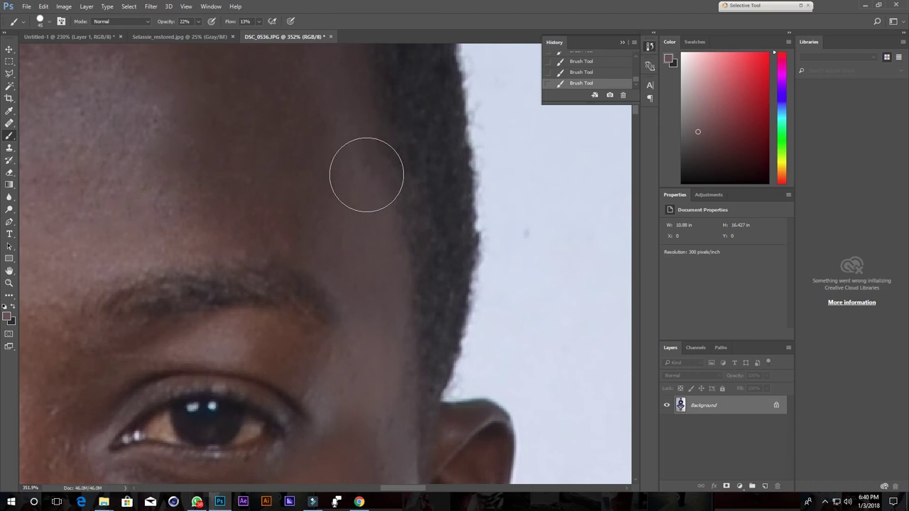
{"action": "left_click", "coordinate": [350, 166], "text": "alt"}
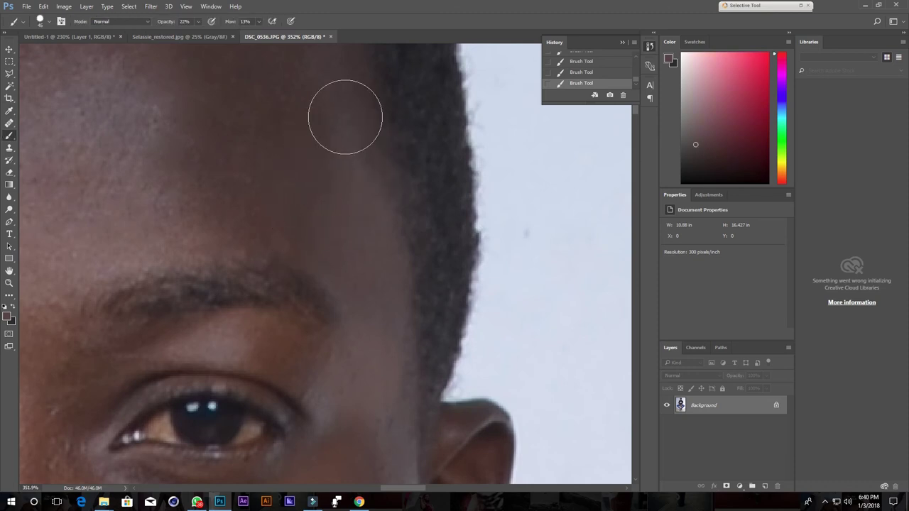
{"action": "left_click_drag", "start_coordinate": [359, 148], "coordinate": [351, 260]}
{"action": "left_click", "coordinate": [351, 234]}
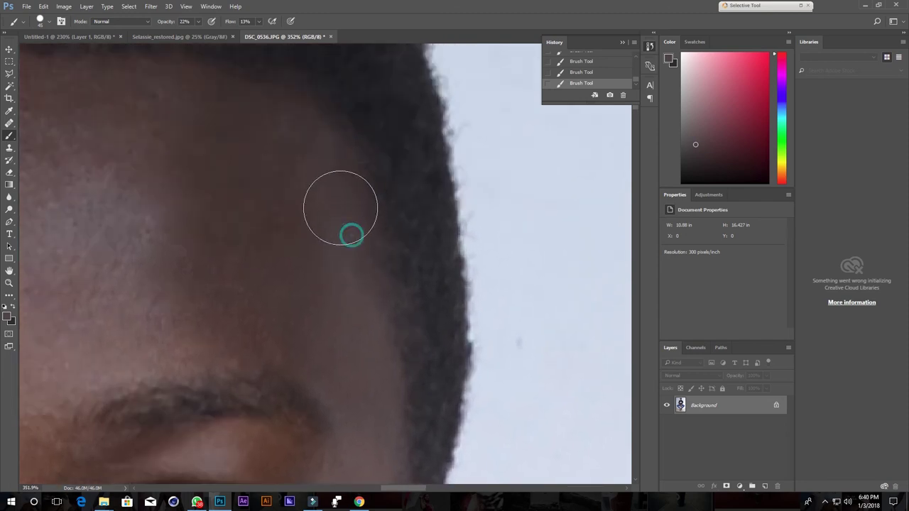
{"action": "left_click_drag", "start_coordinate": [296, 178], "coordinate": [279, 247]}
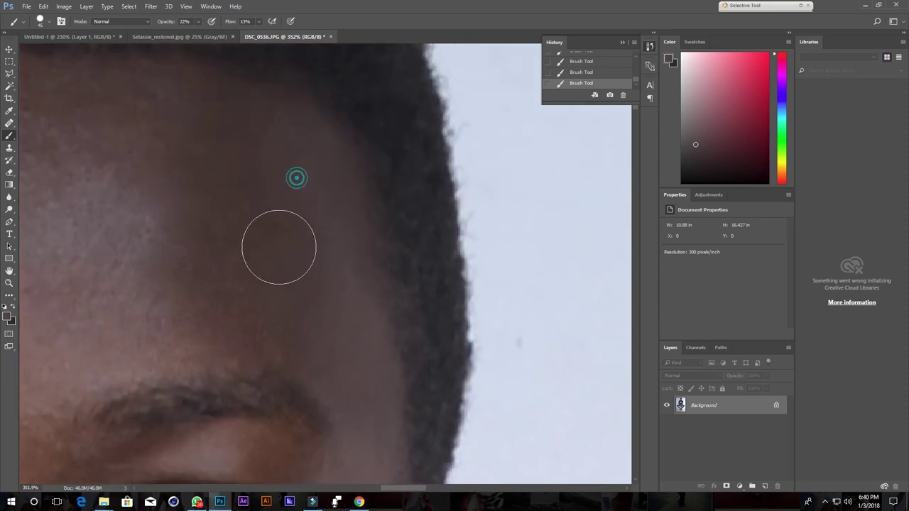
Move to the cheek and lower ear and sample the cheek's skin tone.
{"action": "scroll", "coordinate": [280, 185], "scroll_direction": "down", "scroll_amount": 3}
{"action": "scroll", "coordinate": [334, 243], "scroll_direction": "down", "scroll_amount": 3}
{"action": "scroll", "coordinate": [365, 249], "scroll_direction": "down", "scroll_amount": 3}
{"action": "left_click_drag", "start_coordinate": [369, 262], "coordinate": [365, 280]}
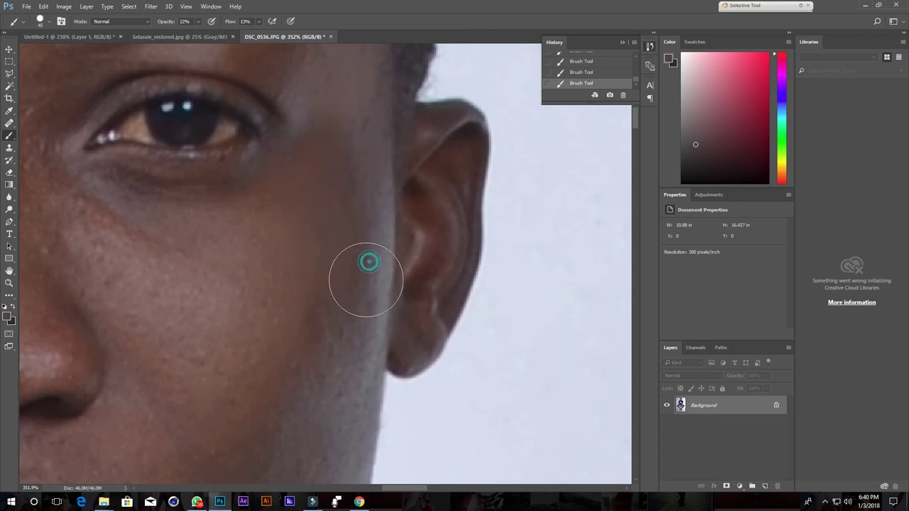
{"action": "left_click_drag", "start_coordinate": [324, 349], "coordinate": [336, 278]}
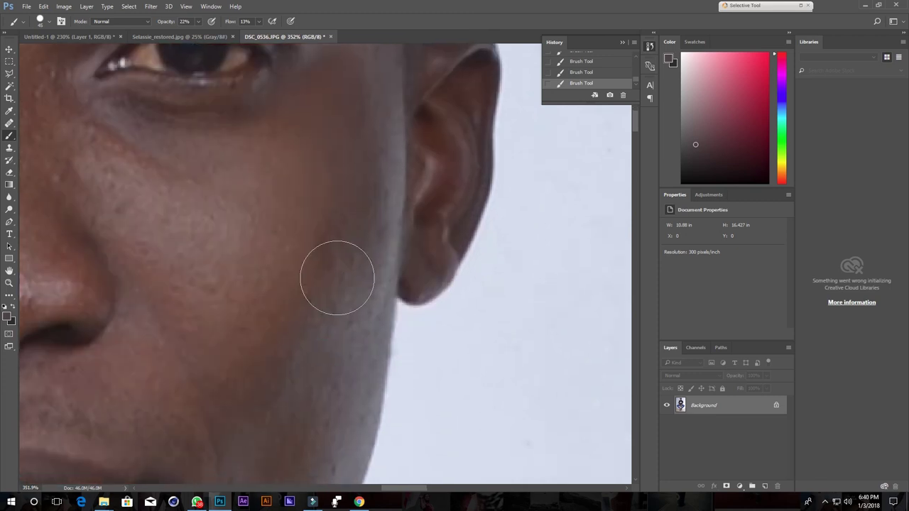
{"action": "key", "text": "i"}
{"action": "left_click", "coordinate": [306, 221]}
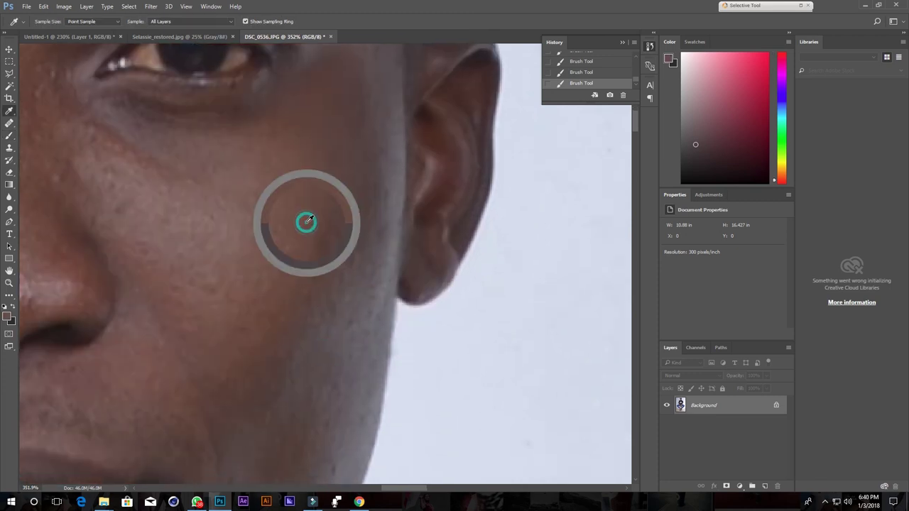
{"action": "key", "text": "b"}
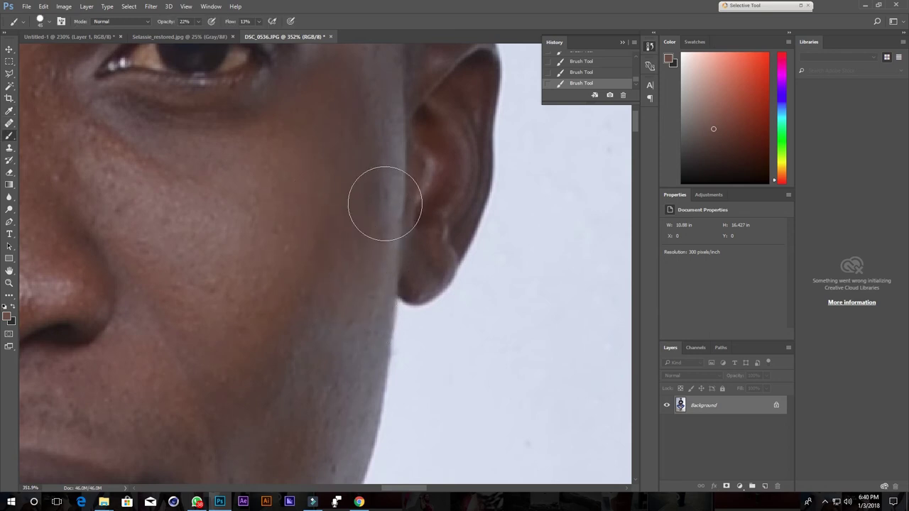
Resample near the temple and paint soft tone above and below the outer eye corner.
{"action": "left_click_drag", "start_coordinate": [359, 201], "coordinate": [359, 271]}
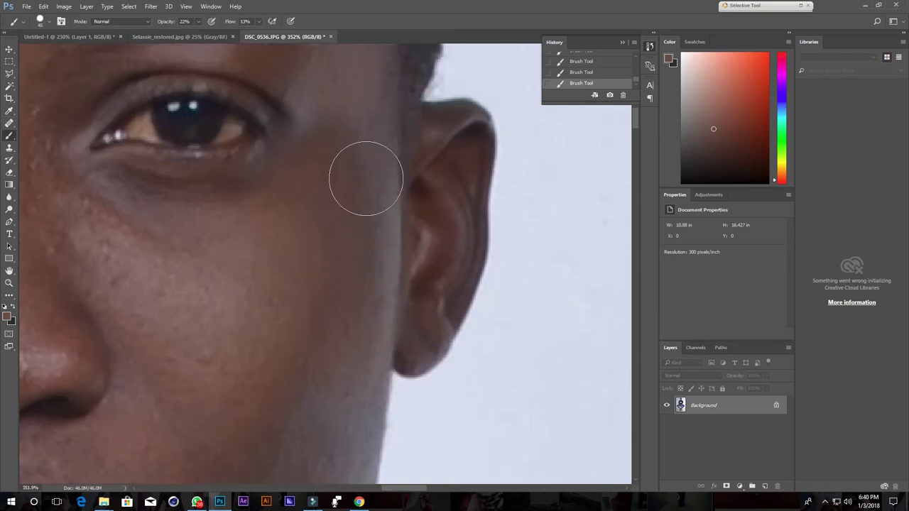
{"action": "left_click_drag", "start_coordinate": [355, 199], "coordinate": [346, 270]}
{"action": "left_click_drag", "start_coordinate": [332, 186], "coordinate": [331, 230]}
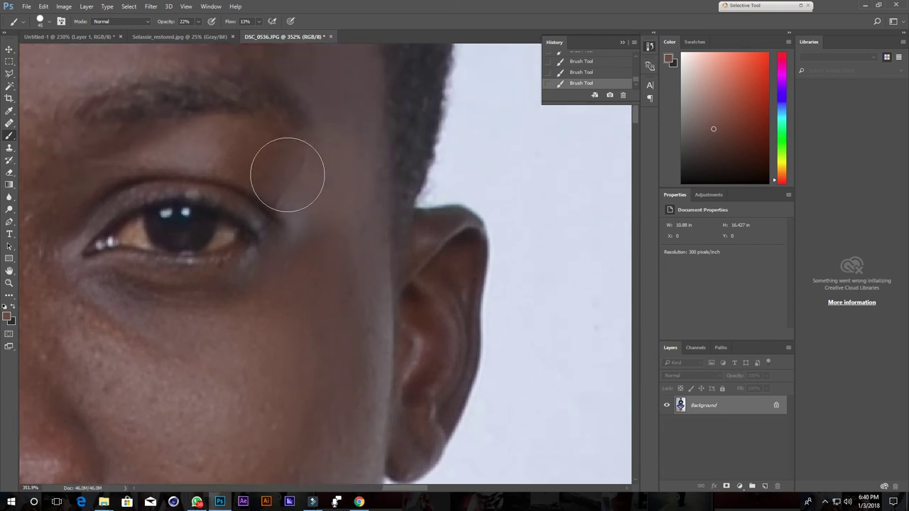
{"action": "key", "text": "i"}
{"action": "left_click", "coordinate": [263, 144]}
{"action": "key", "text": "b"}
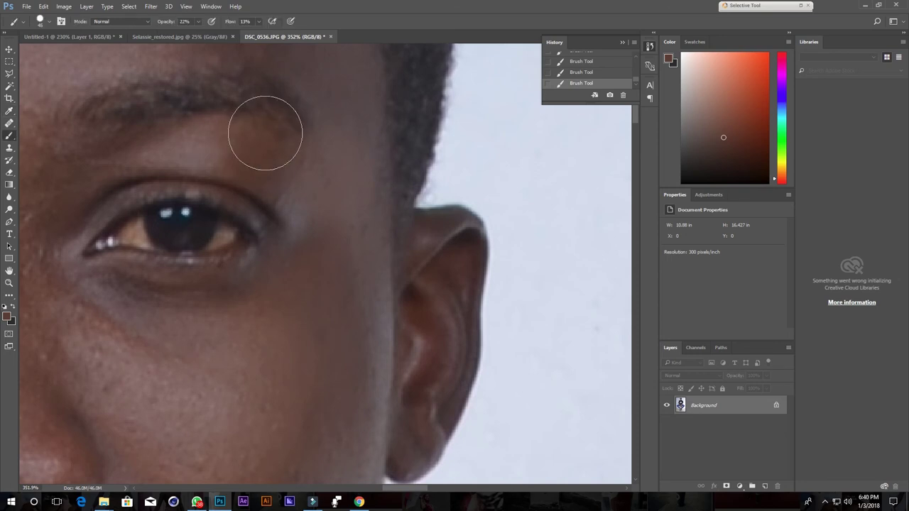
{"action": "left_click_drag", "start_coordinate": [263, 160], "coordinate": [199, 149]}
{"action": "left_click_drag", "start_coordinate": [293, 221], "coordinate": [287, 211]}
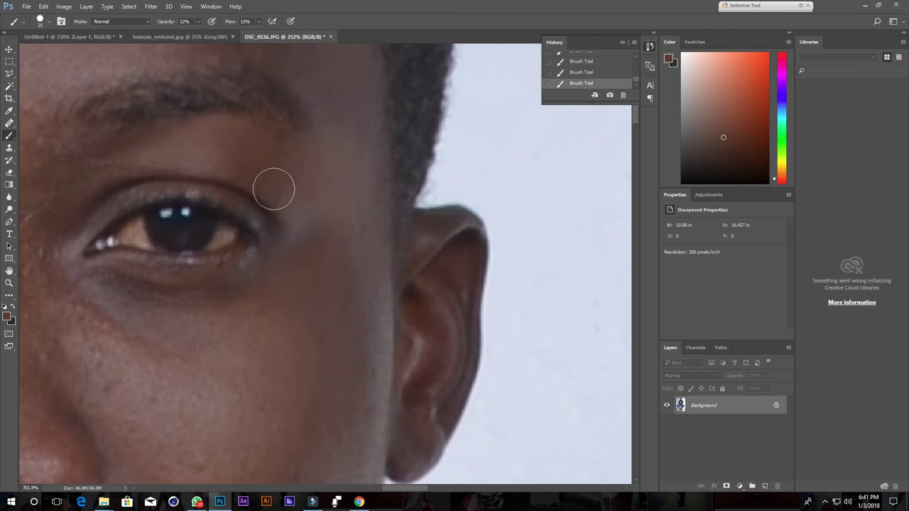
Sample the cheek colour and dab soft skin tone across the outer cheek and under the eye.
{"action": "scroll", "coordinate": [349, 253], "scroll_direction": "down", "scroll_amount": 3}
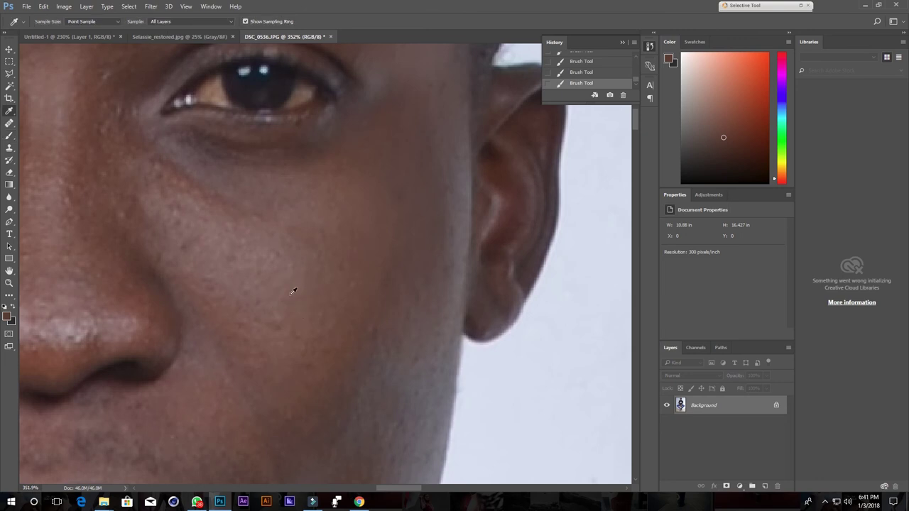
{"action": "left_click", "coordinate": [278, 253], "text": "alt"}
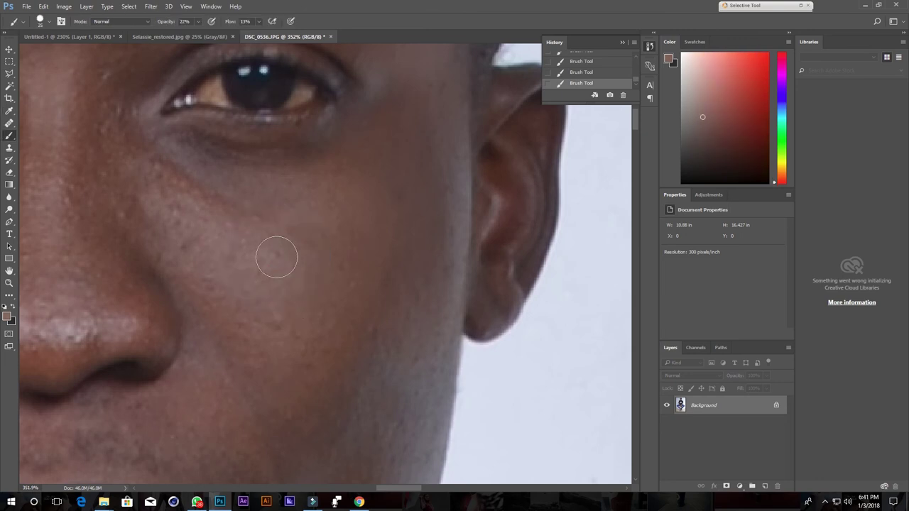
{"action": "left_click", "coordinate": [273, 256]}
{"action": "left_click", "coordinate": [273, 266]}
{"action": "left_click", "coordinate": [145, 208]}
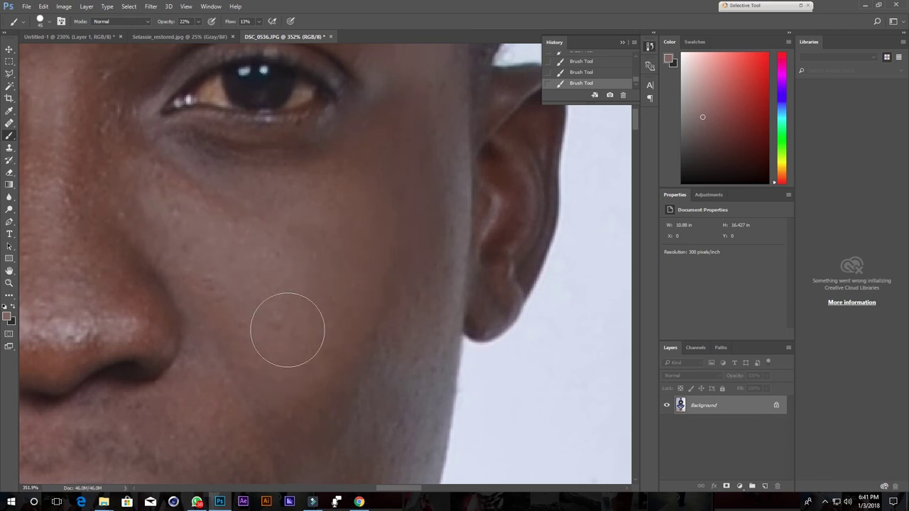
{"action": "scroll", "coordinate": [292, 320], "scroll_direction": "down", "scroll_amount": 2}
{"action": "scroll", "coordinate": [305, 334], "scroll_direction": "down", "scroll_amount": 2}
{"action": "left_click", "coordinate": [312, 313]}
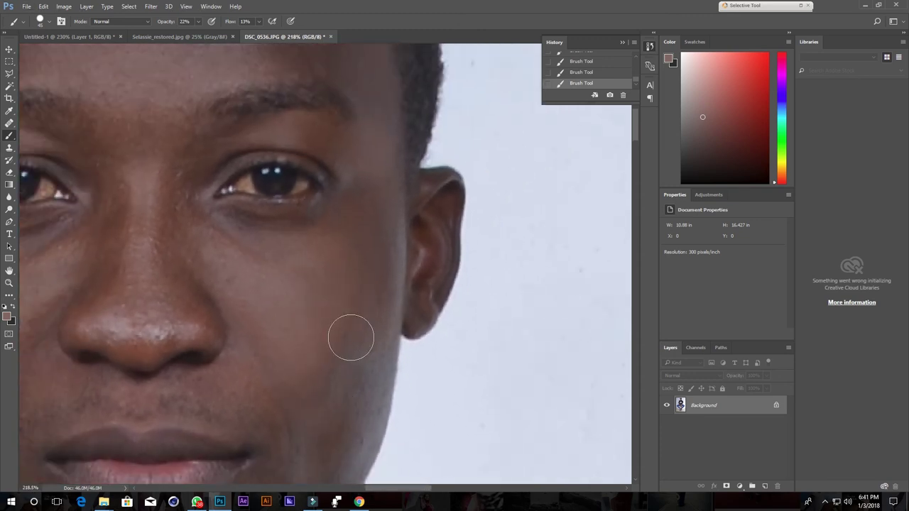
{"action": "left_click", "coordinate": [335, 283]}
{"action": "left_click", "coordinate": [240, 253]}
Sample the skin near the jaw and paint soft tone down the lower cheek.
{"action": "scroll", "coordinate": [295, 298], "scroll_direction": "down", "scroll_amount": 5}
{"action": "scroll", "coordinate": [300, 292], "scroll_direction": "down", "scroll_amount": 3}
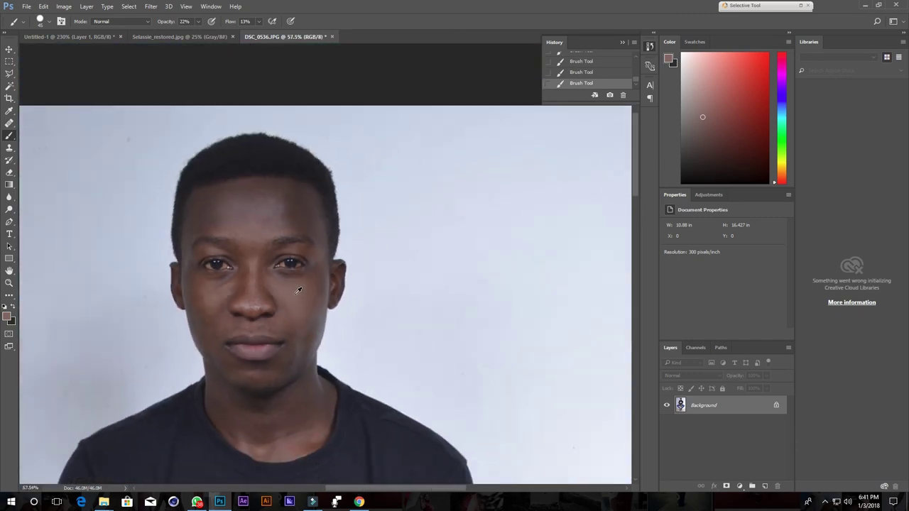
{"action": "scroll", "coordinate": [308, 319], "scroll_direction": "up", "scroll_amount": 2}
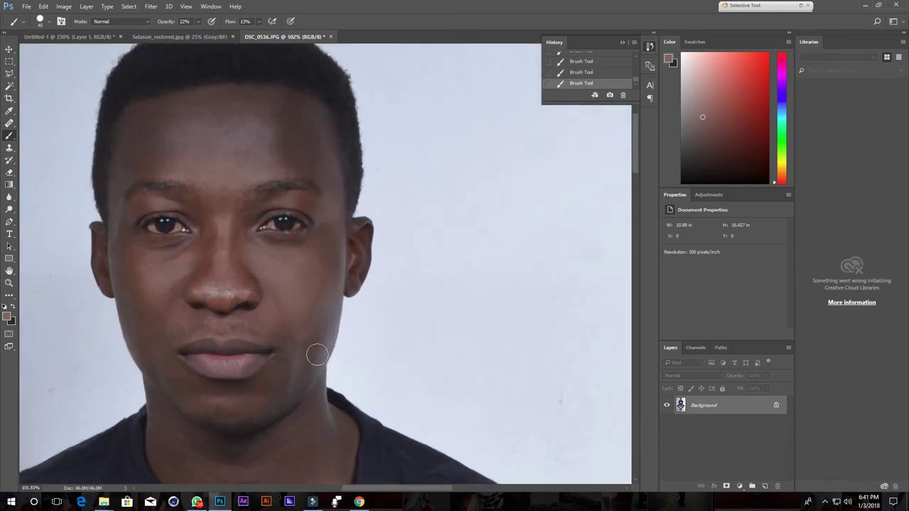
{"action": "scroll", "coordinate": [308, 358], "scroll_direction": "up", "scroll_amount": 5}
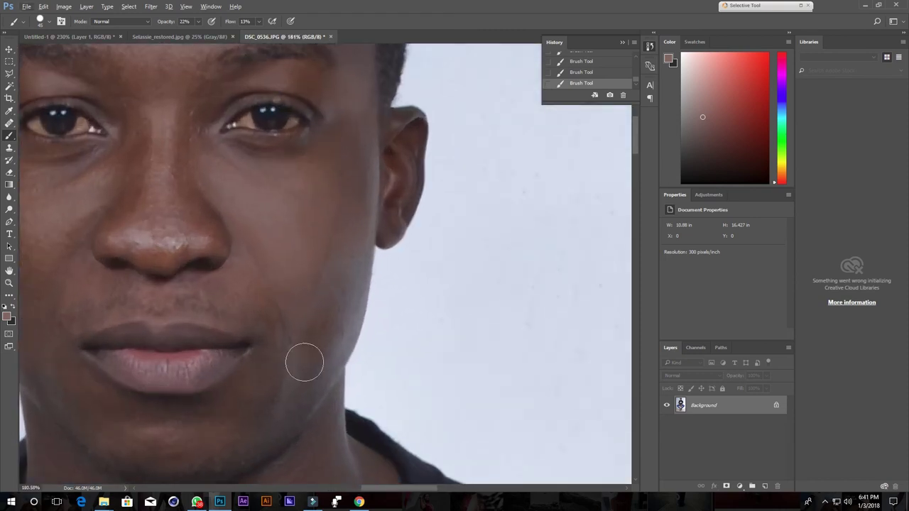
{"action": "left_click", "coordinate": [315, 324], "text": "alt"}
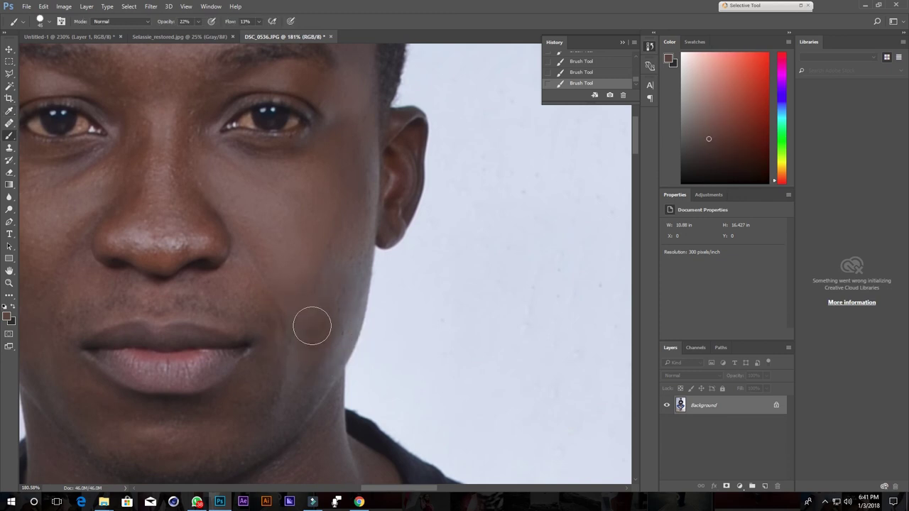
{"action": "mouse_move", "coordinate": [330, 299]}
{"action": "left_mouse_down"}
{"action": "mouse_move", "coordinate": [328, 339]}
{"action": "mouse_move", "coordinate": [314, 331]}
{"action": "mouse_move", "coordinate": [311, 361]}
{"action": "mouse_move", "coordinate": [333, 300]}
{"action": "left_mouse_up"}
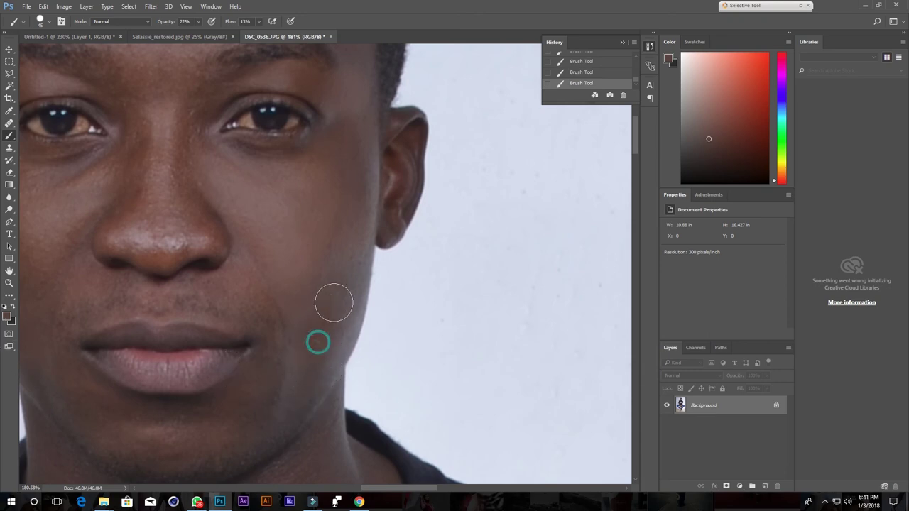
Check the chin and neck area, then dab skin tone on the cheek near the jawline.
{"action": "scroll", "coordinate": [272, 294], "scroll_direction": "down", "scroll_amount": 2}
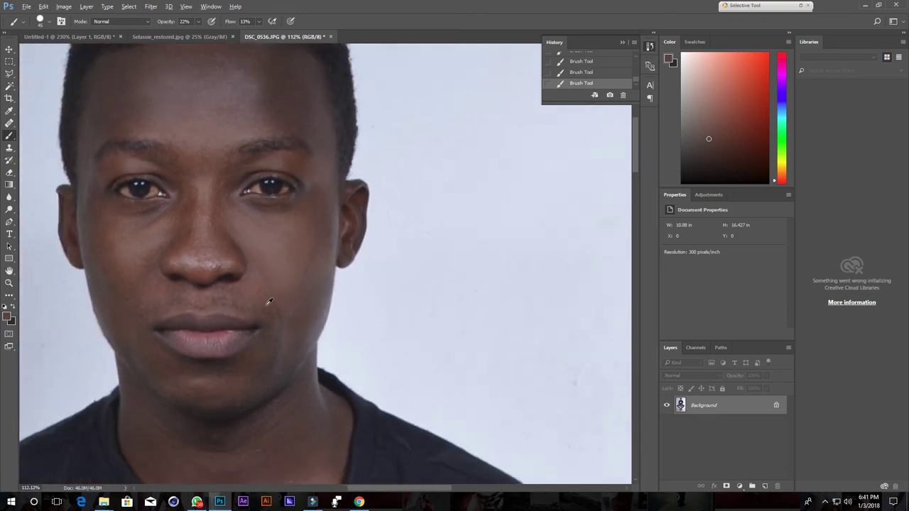
{"action": "scroll", "coordinate": [270, 300], "scroll_direction": "down", "scroll_amount": 2}
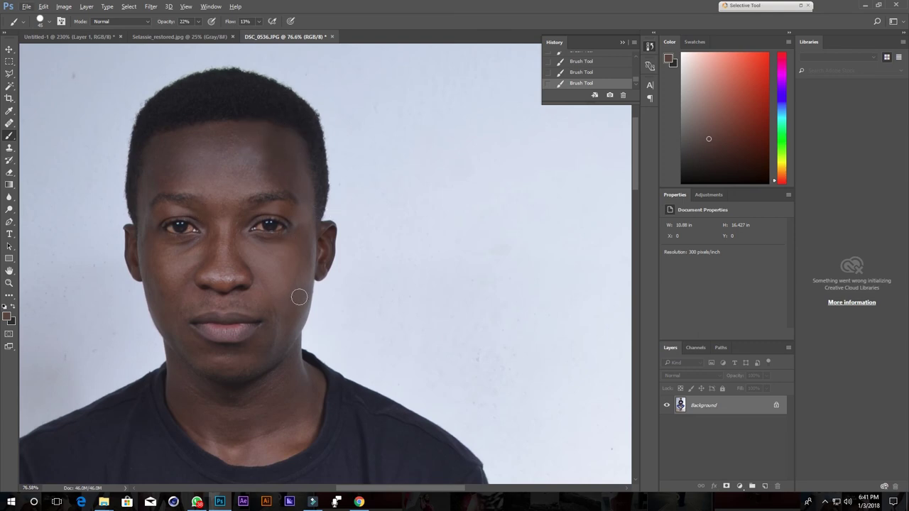
{"action": "scroll", "coordinate": [273, 310], "scroll_direction": "up", "scroll_amount": 2}
{"action": "scroll", "coordinate": [280, 300], "scroll_direction": "up", "scroll_amount": 2}
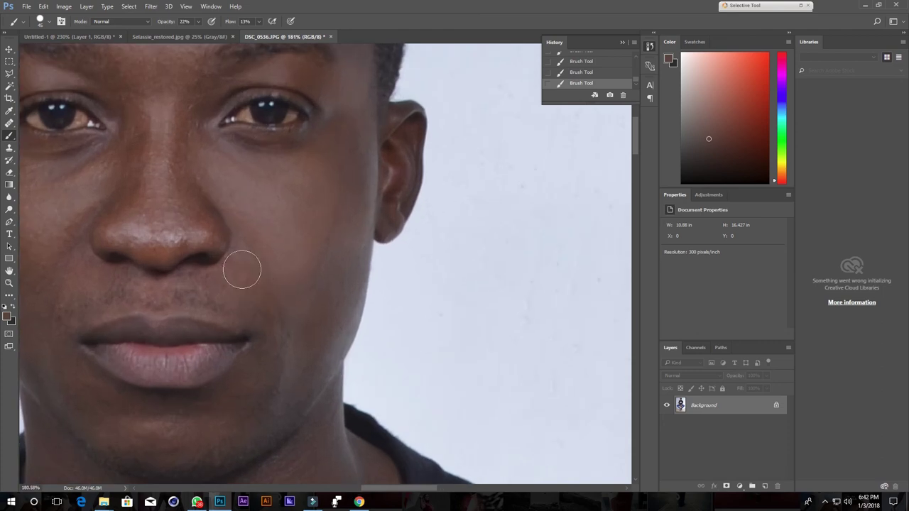
{"action": "left_click_drag", "start_coordinate": [273, 391], "coordinate": [323, 287]}
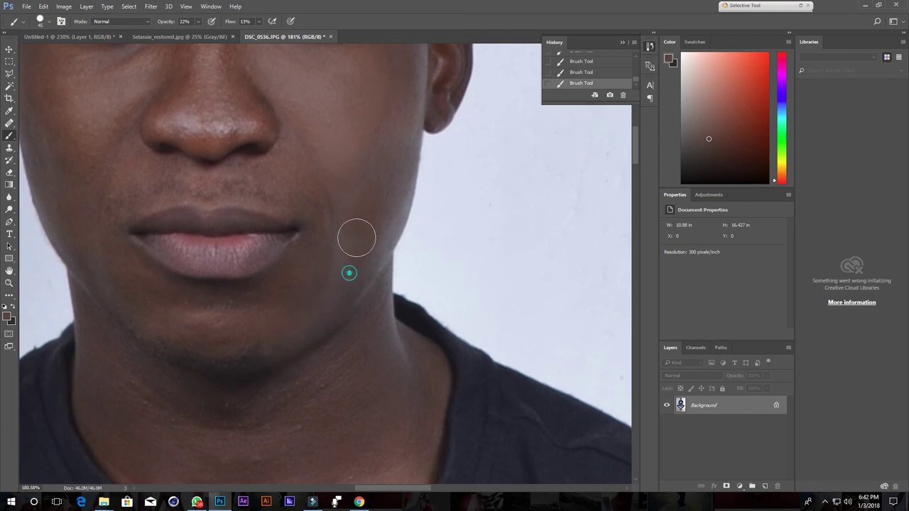
{"action": "left_click_drag", "start_coordinate": [351, 183], "coordinate": [314, 304]}
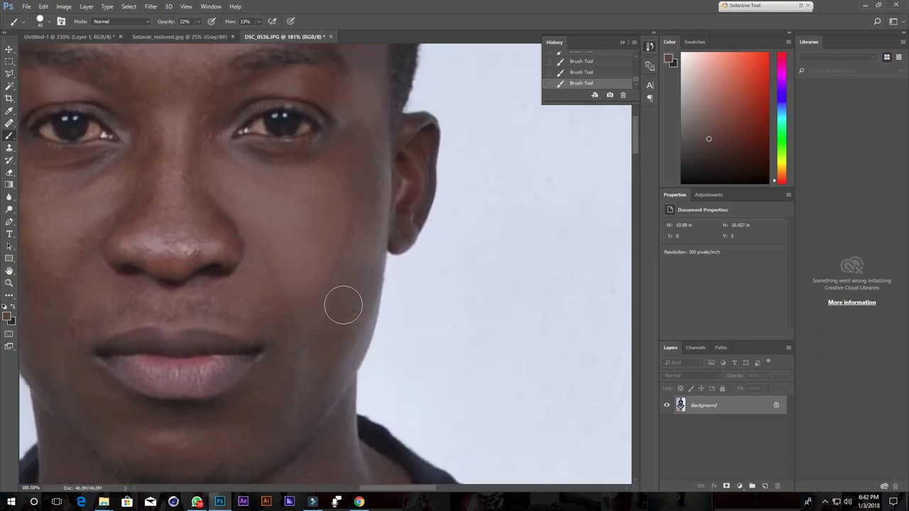
{"action": "left_click_drag", "start_coordinate": [343, 231], "coordinate": [339, 274]}
{"action": "left_click_drag", "start_coordinate": [307, 226], "coordinate": [320, 301]}
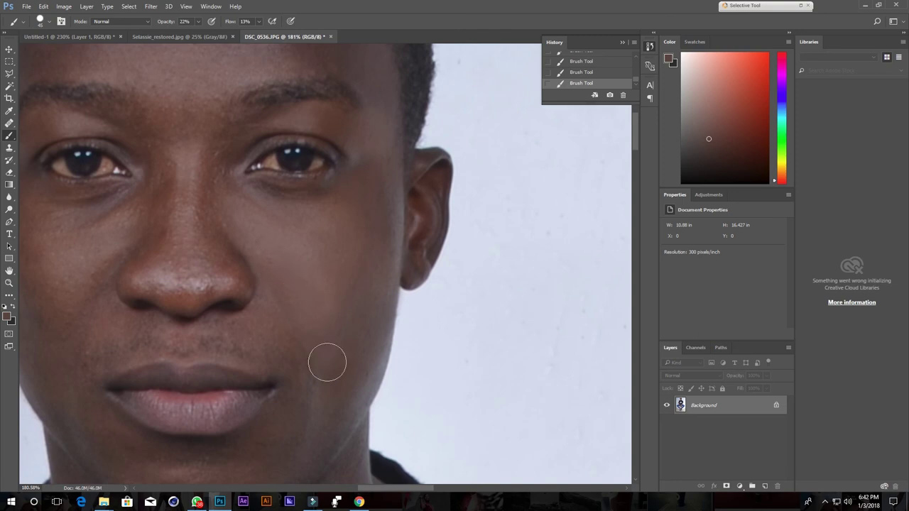
{"action": "scroll", "coordinate": [321, 326], "scroll_direction": "down", "scroll_amount": 2}
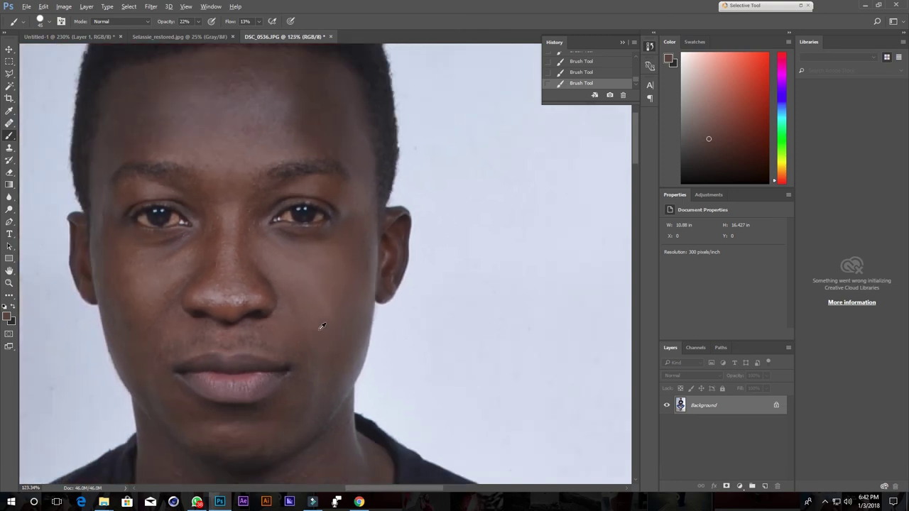
{"action": "scroll", "coordinate": [307, 323], "scroll_direction": "down", "scroll_amount": 2}
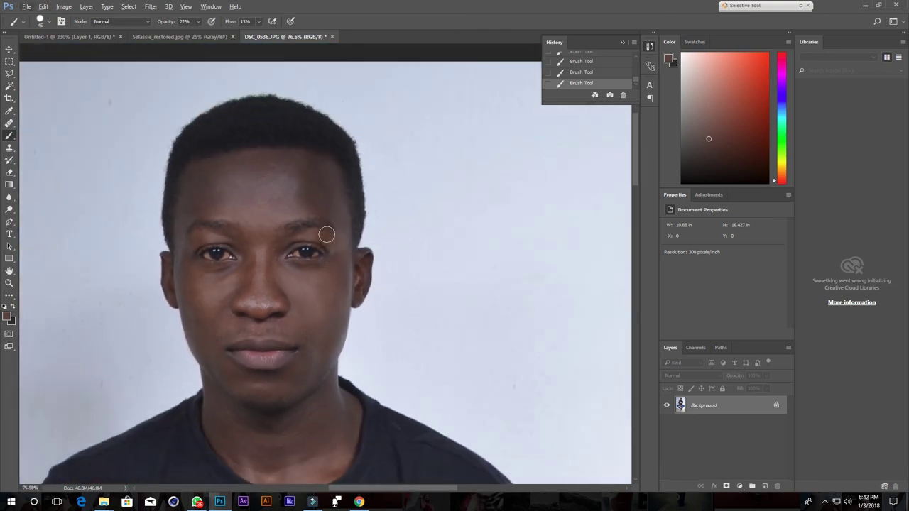
{"action": "scroll", "coordinate": [216, 376], "scroll_direction": "up", "scroll_amount": 2}
{"action": "scroll", "coordinate": [224, 363], "scroll_direction": "up", "scroll_amount": 1}
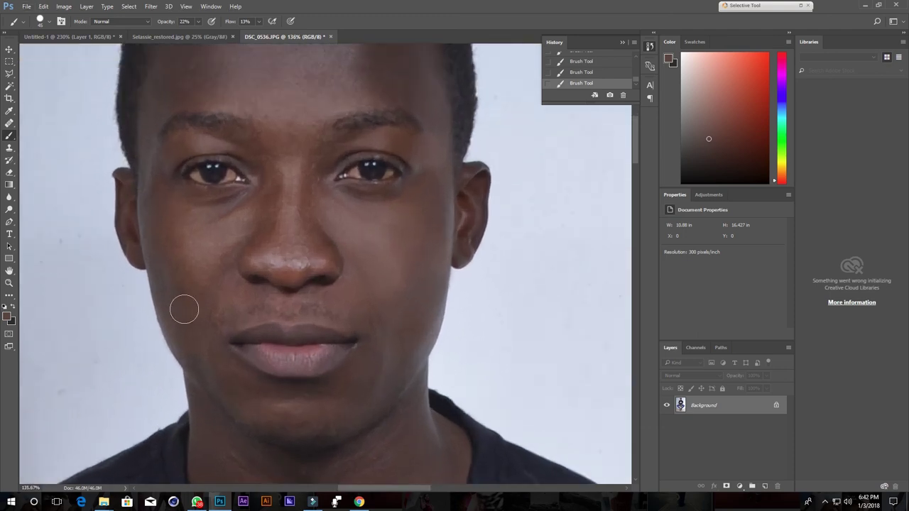
{"action": "scroll", "coordinate": [269, 310], "scroll_direction": "down", "scroll_amount": 2}
{"action": "scroll", "coordinate": [341, 270], "scroll_direction": "up", "scroll_amount": 1}
{"action": "scroll", "coordinate": [350, 258], "scroll_direction": "up", "scroll_amount": 2}
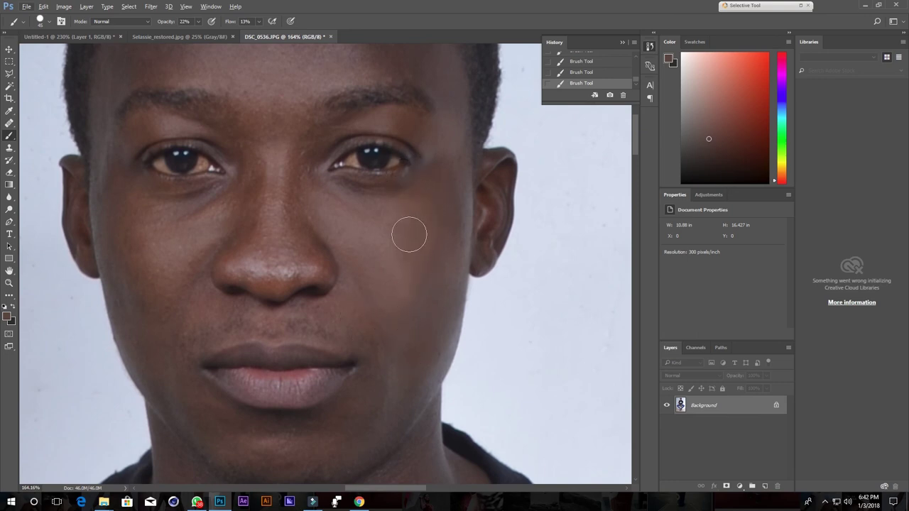
{"action": "scroll", "coordinate": [407, 313], "scroll_direction": "down", "scroll_amount": 1}
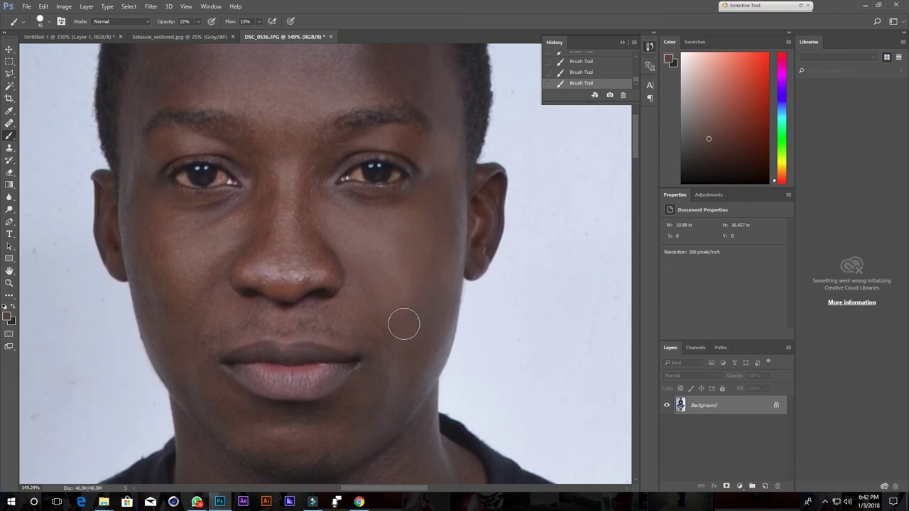
{"action": "scroll", "coordinate": [395, 321], "scroll_direction": "up", "scroll_amount": 2}
{"action": "scroll", "coordinate": [398, 319], "scroll_direction": "up", "scroll_amount": 2}
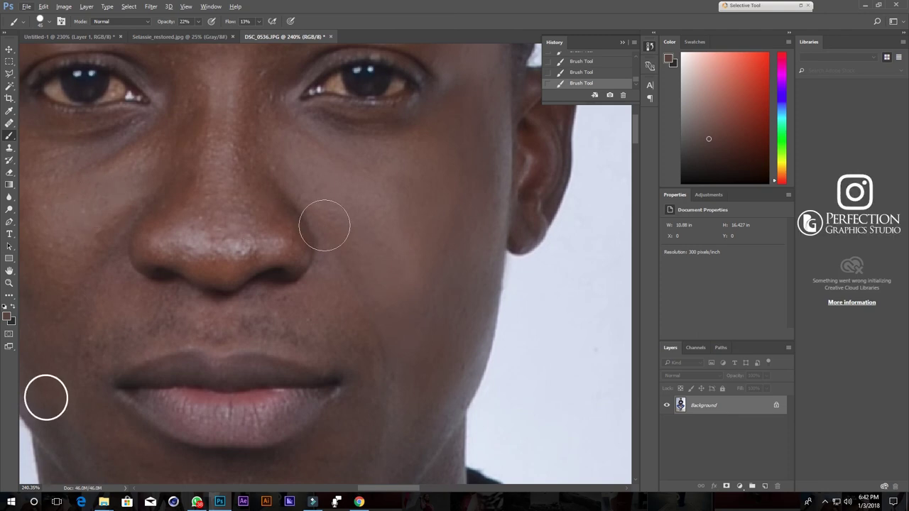
{"action": "scroll", "coordinate": [386, 290], "scroll_direction": "down", "scroll_amount": 3}
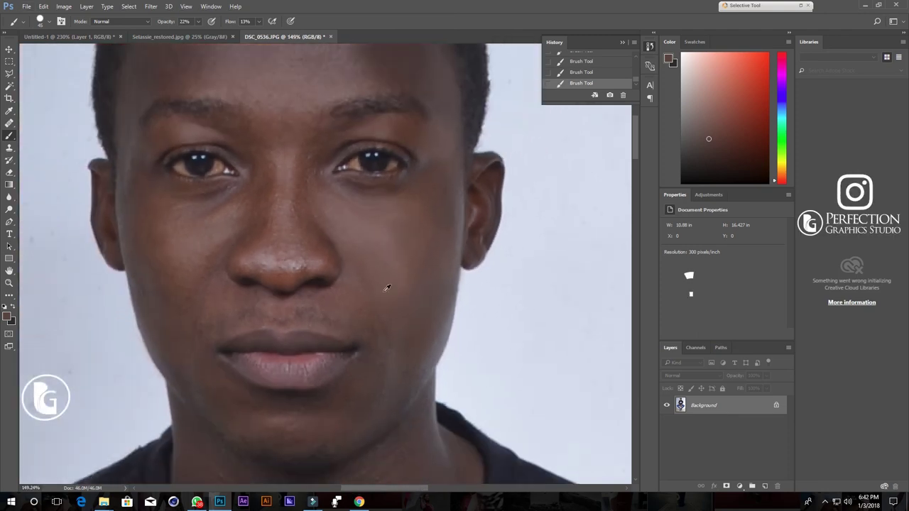
{"action": "scroll", "coordinate": [386, 286], "scroll_direction": "down", "scroll_amount": 2}
{"action": "scroll", "coordinate": [386, 286], "scroll_direction": "up", "scroll_amount": 2}
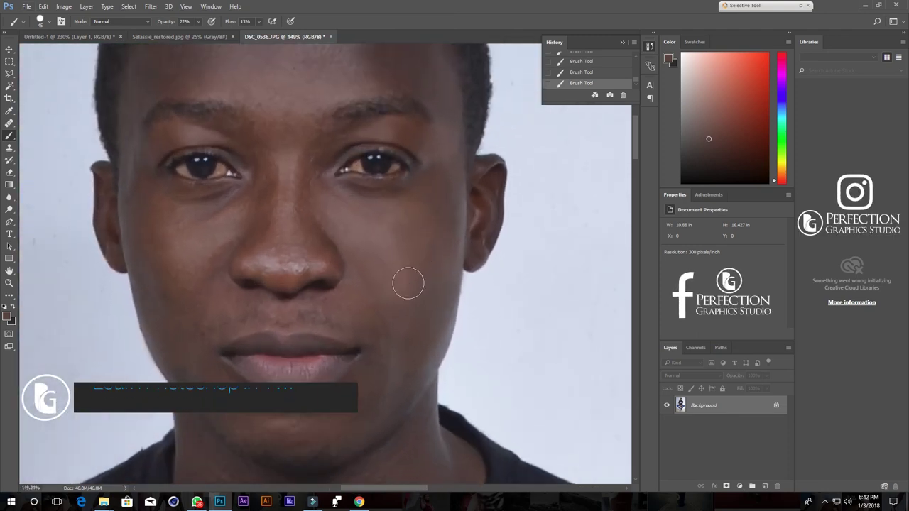